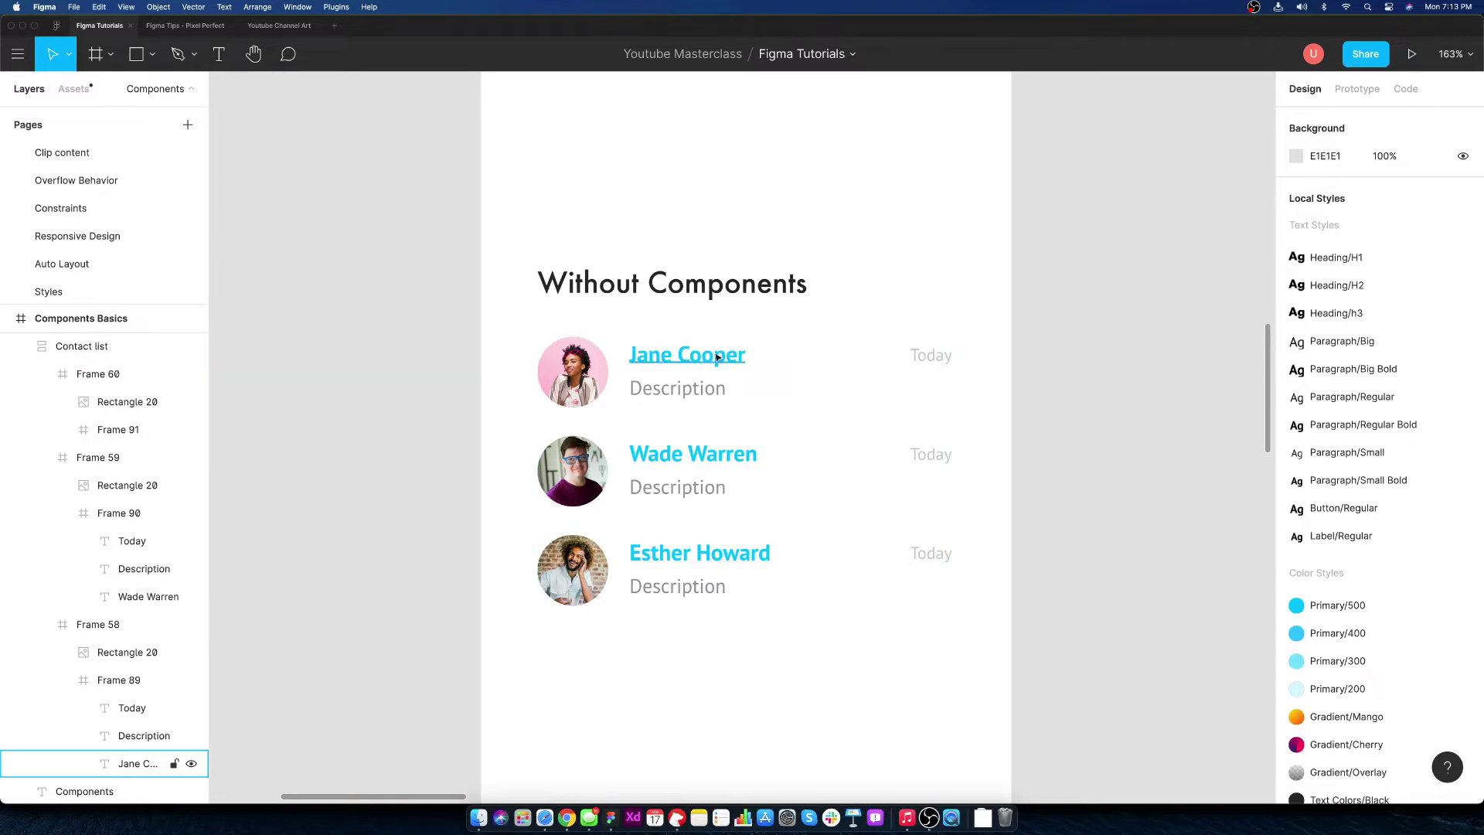
Change the Primary/500 colour style to purple 5C0BDF.
left_click(719, 356)
double_click(722, 355)
left_click(722, 355)
left_click(1375, 391)
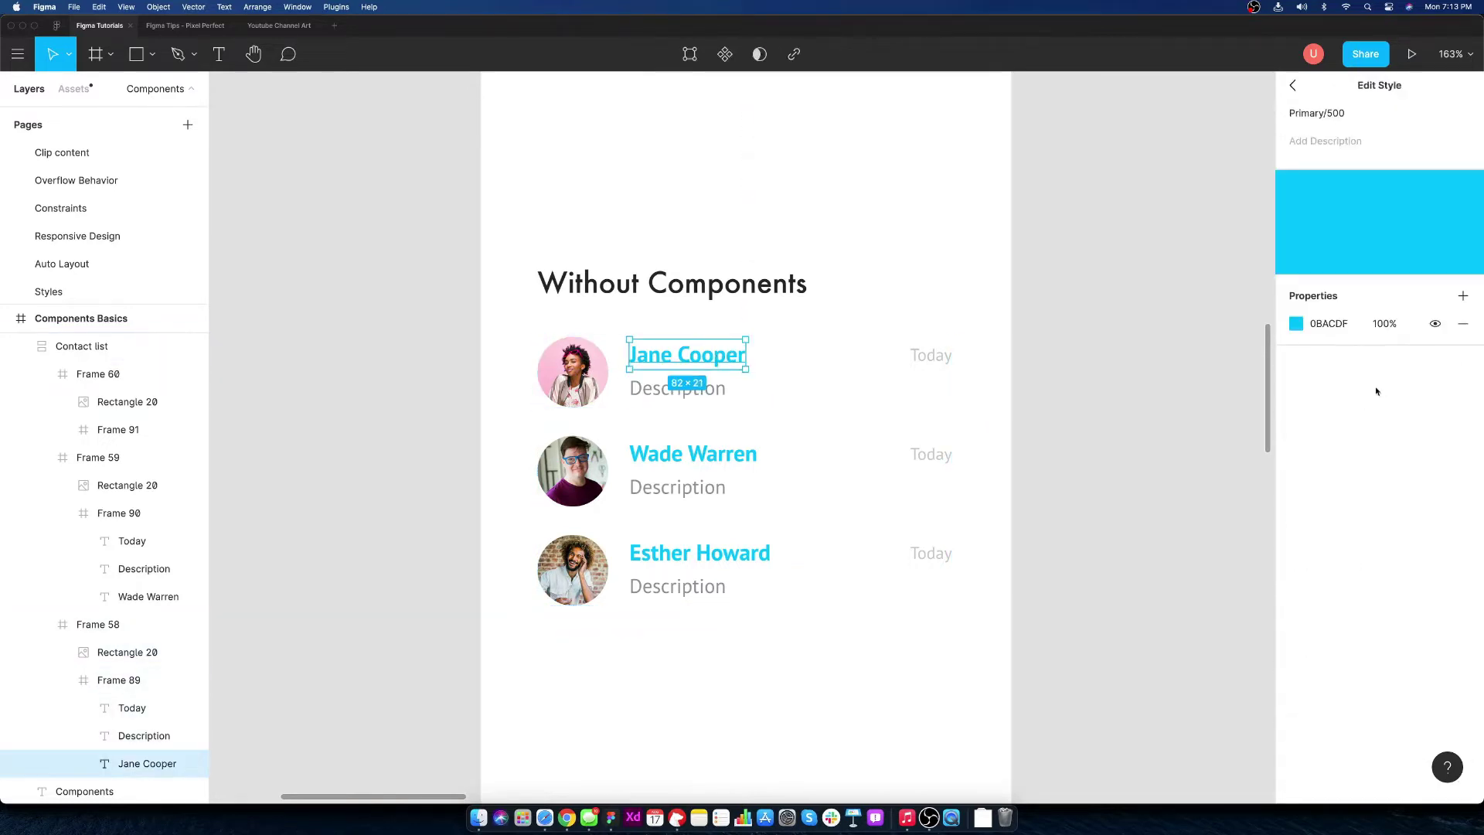
left_click(1296, 323)
left_click_drag(1193, 576, 1220, 578)
left_click(822, 374)
Set the Paragraph/Big Bold text style's font to Montserrat.
left_click(1338, 440)
left_click(1291, 324)
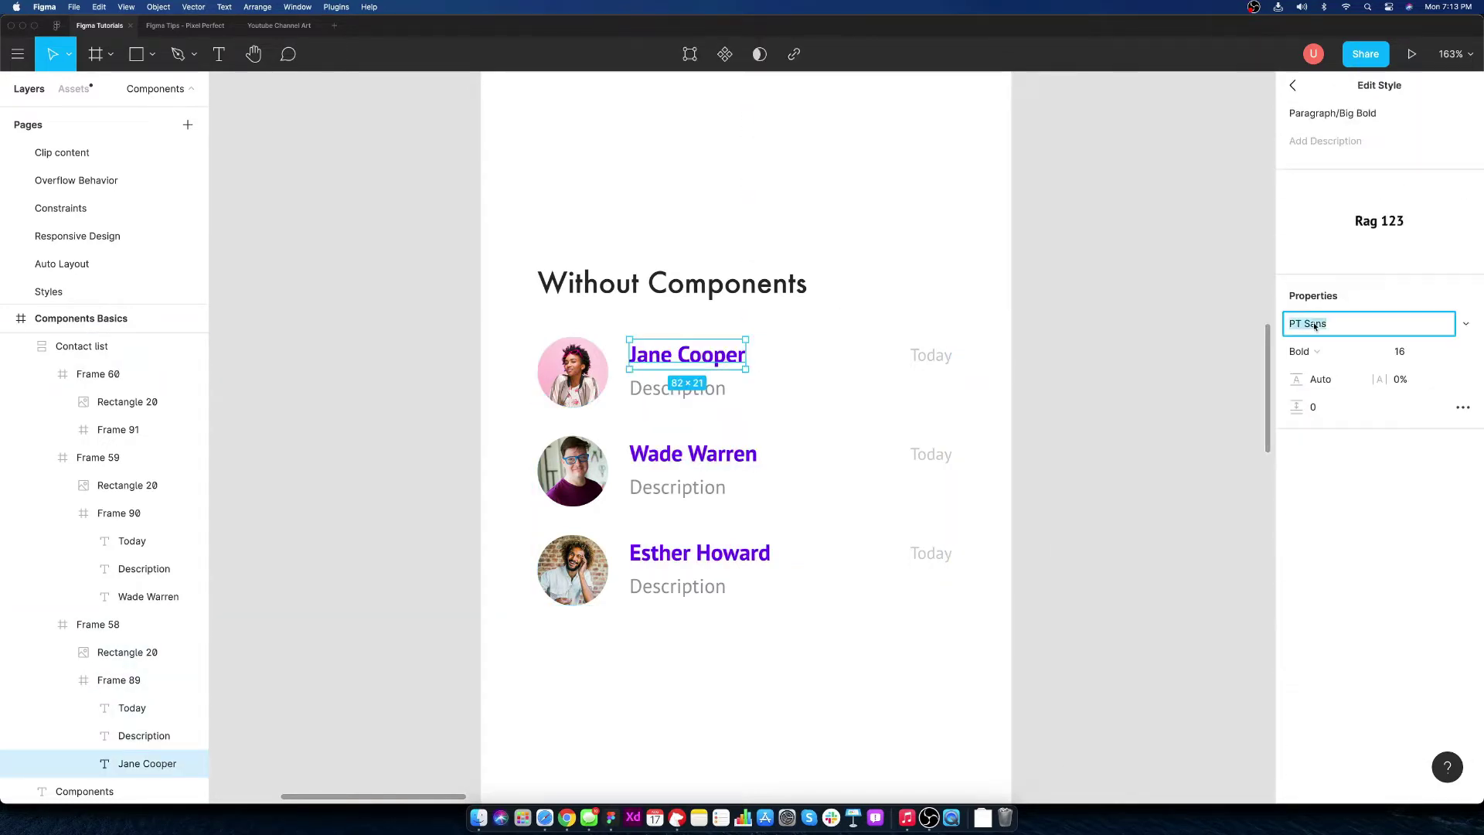
type("Montserrat")
key("Return")
left_click(1144, 333)
Move the avatar to the right end of each of the three contact rows.
left_click(789, 368)
left_click(789, 368)
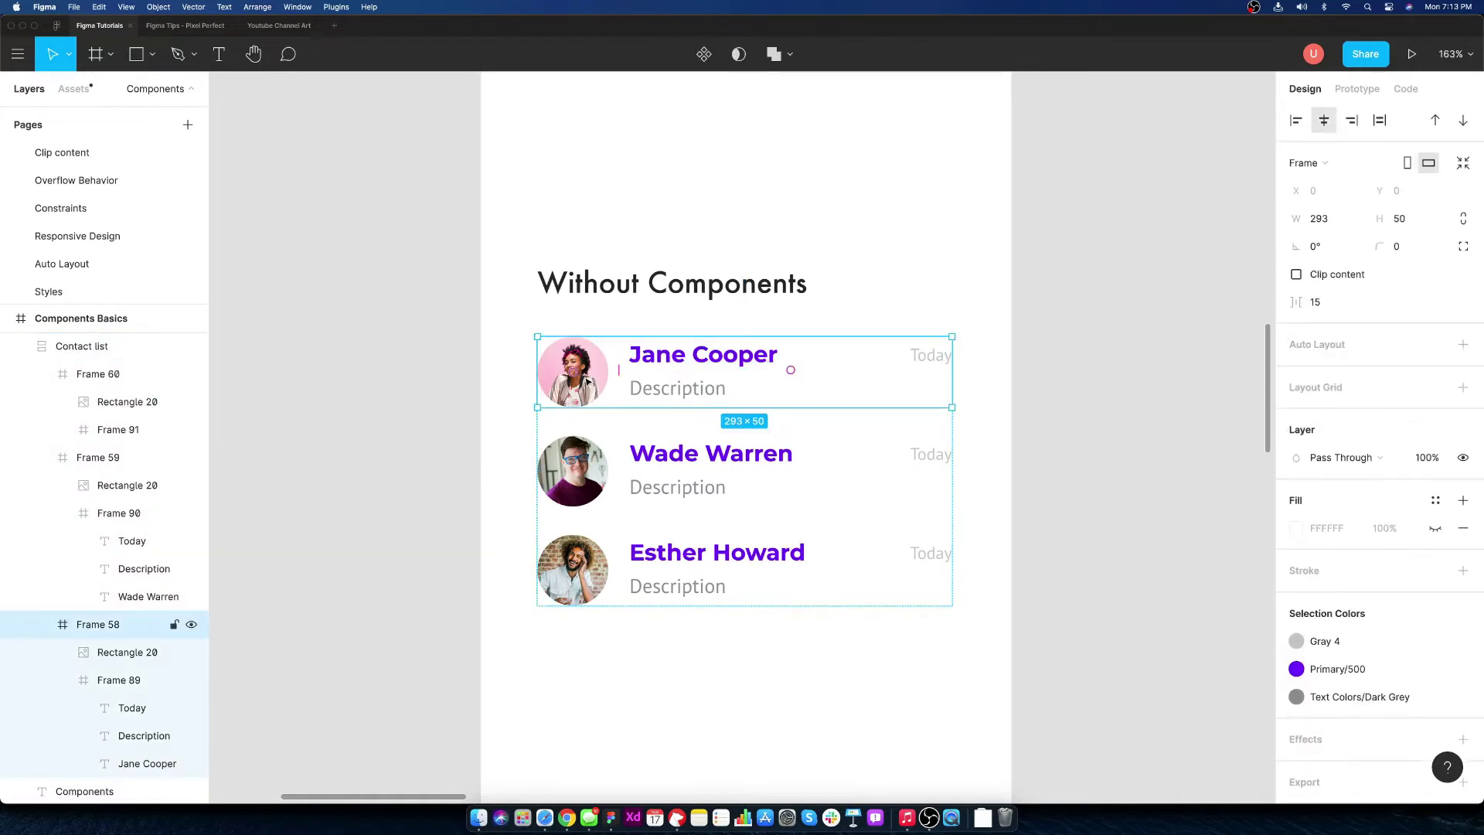
left_click_drag(578, 375, 912, 378)
left_click(790, 468)
left_click(573, 470)
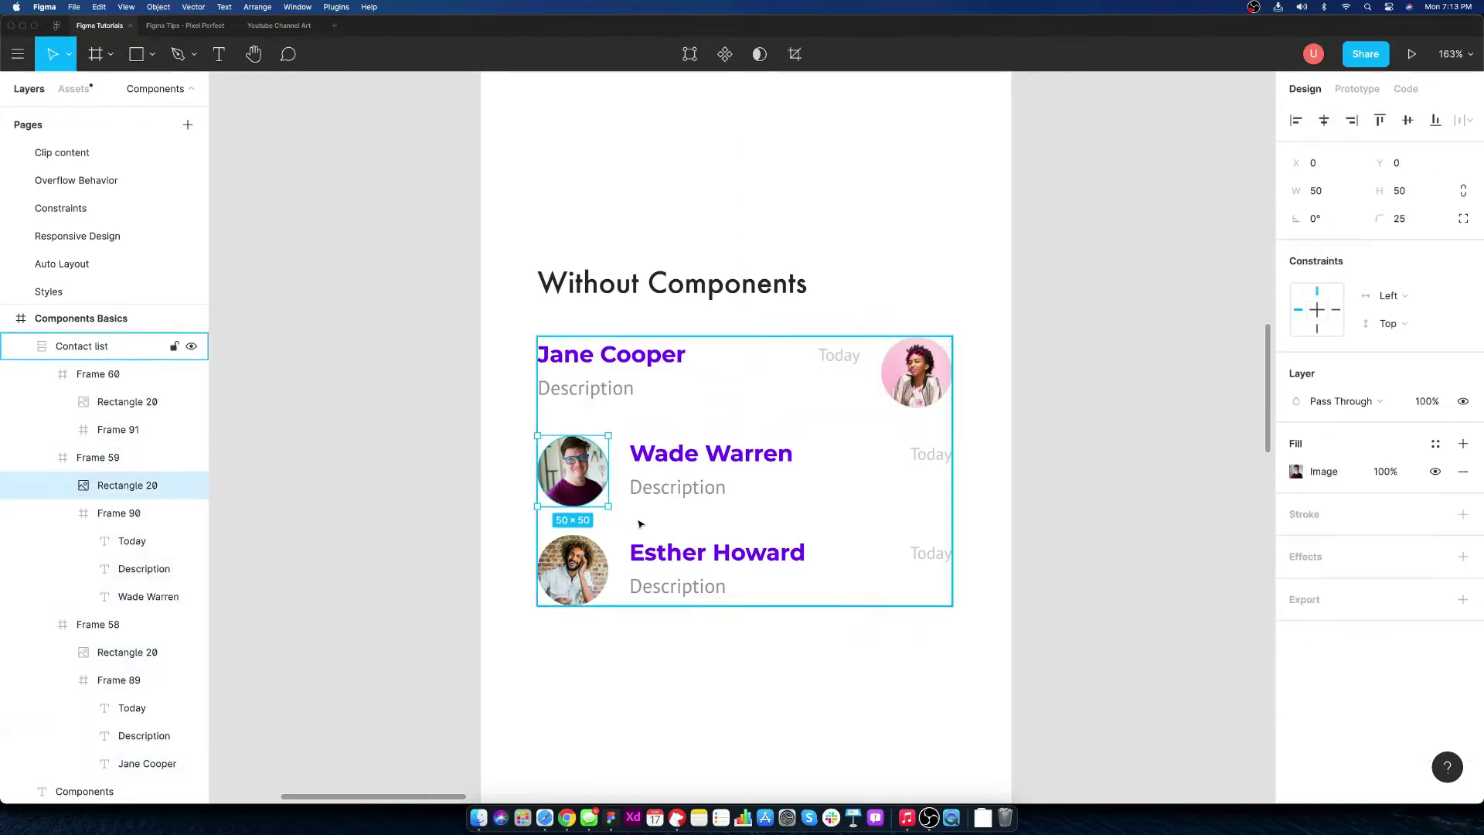
key("Escape")
left_click_drag(573, 470, 913, 472)
left_click(663, 583)
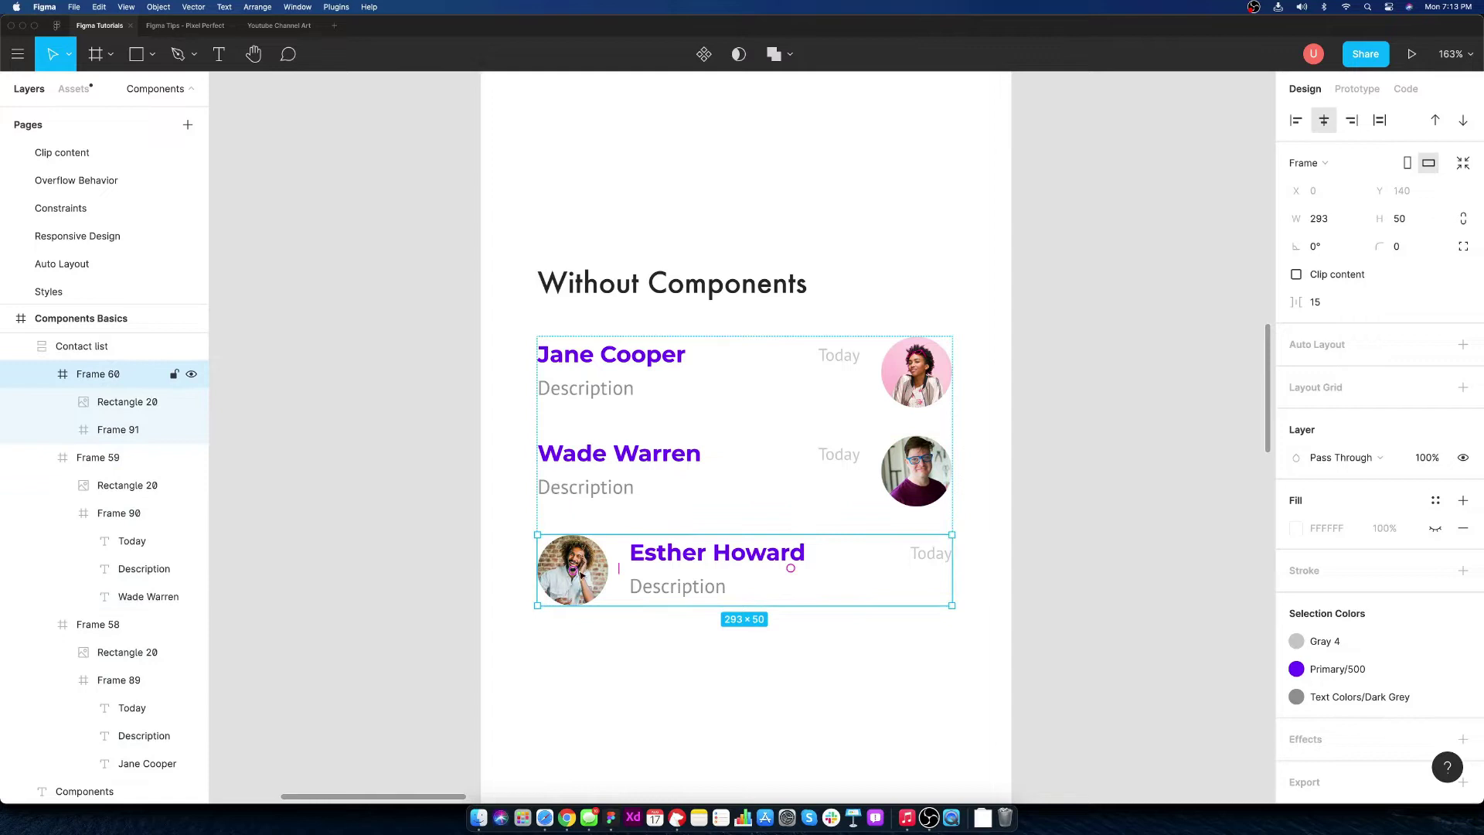
left_click_drag(573, 570, 870, 602)
Set the corner radius of all three avatars to 0 so they are square.
left_click(941, 369)
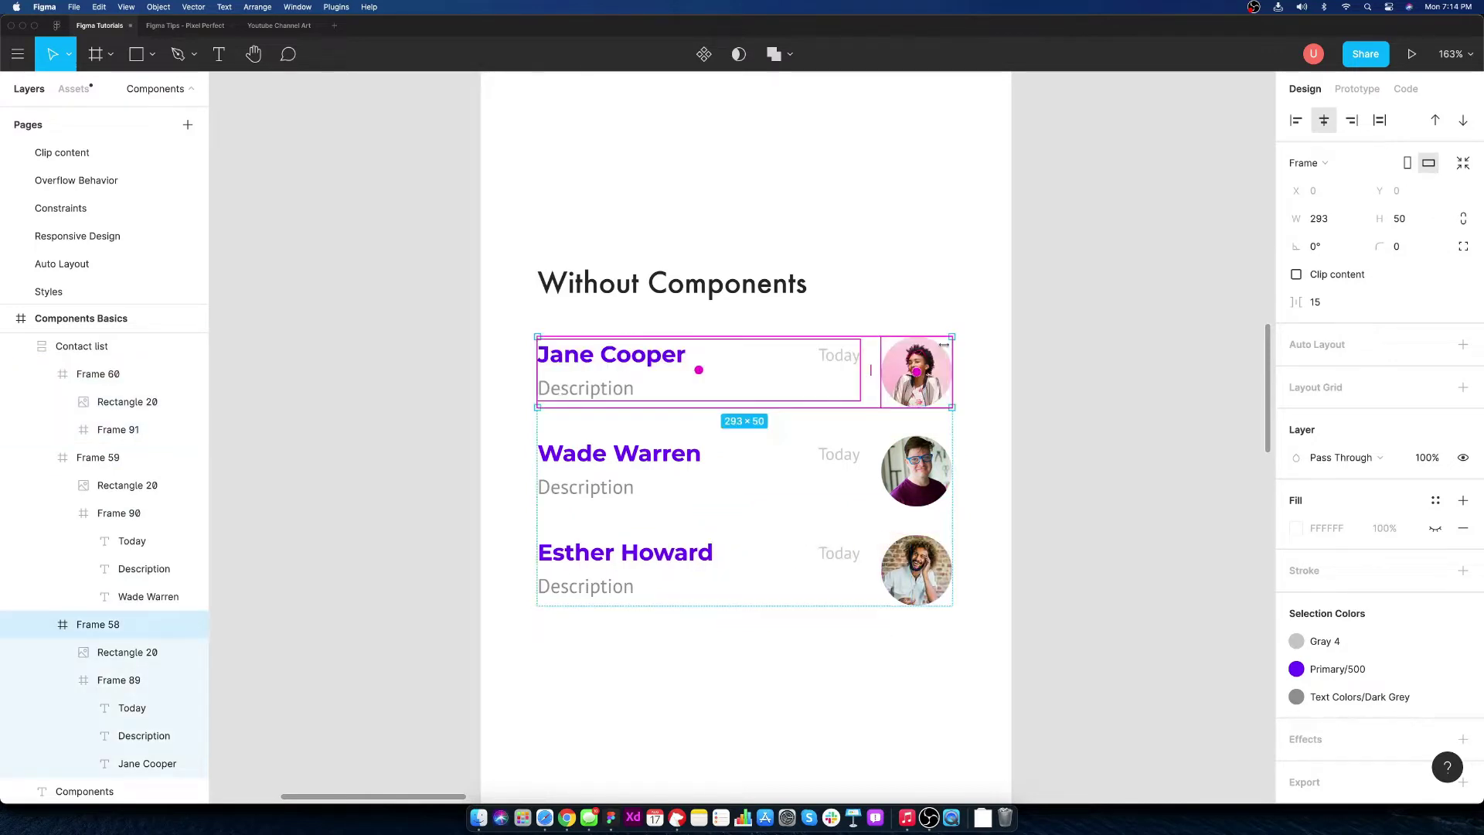
left_click(941, 369)
left_click(916, 470, "shift")
left_click(916, 569, "shift")
left_click(1402, 218)
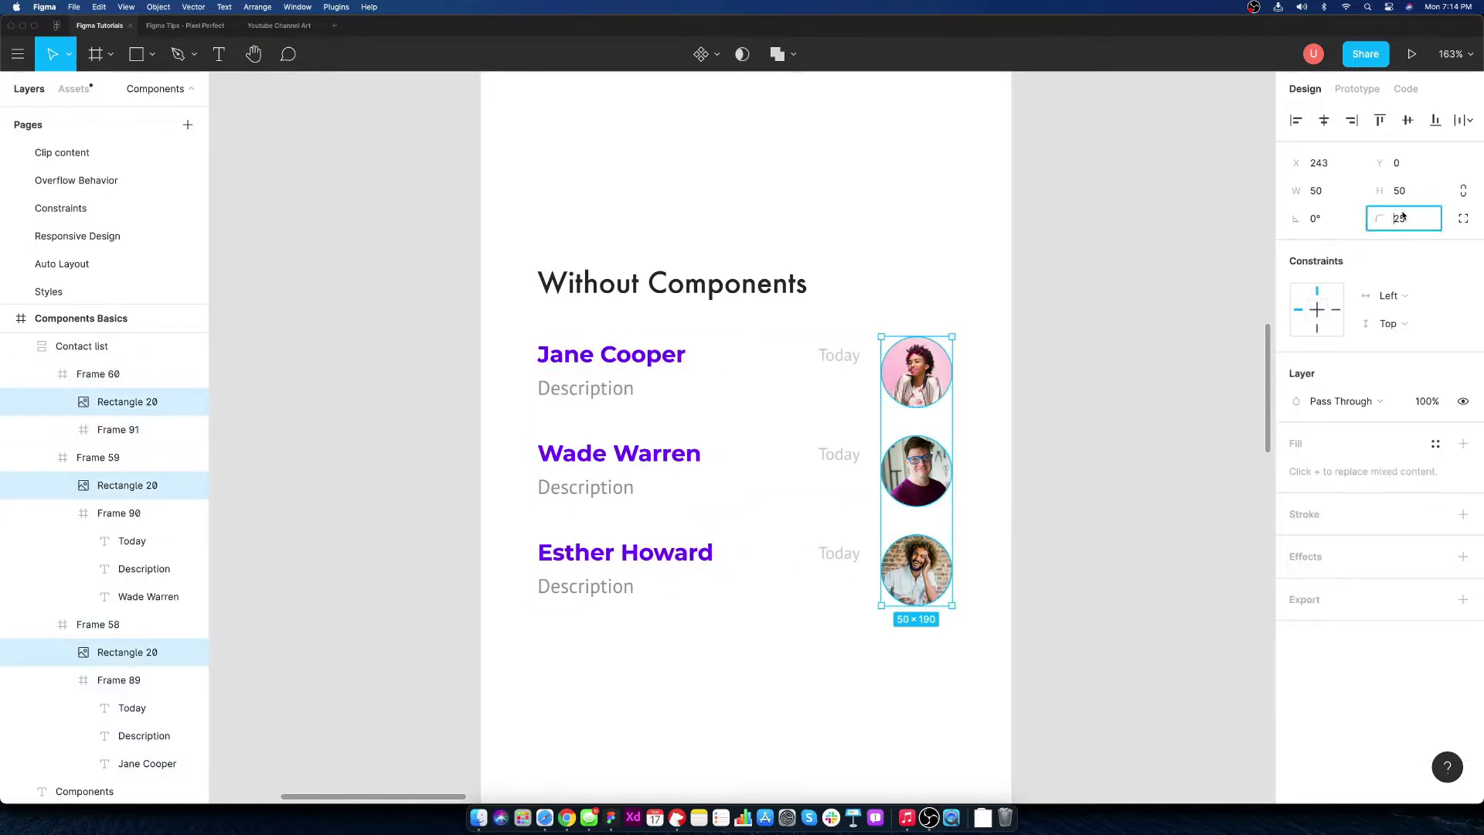
type("0")
key("Return")
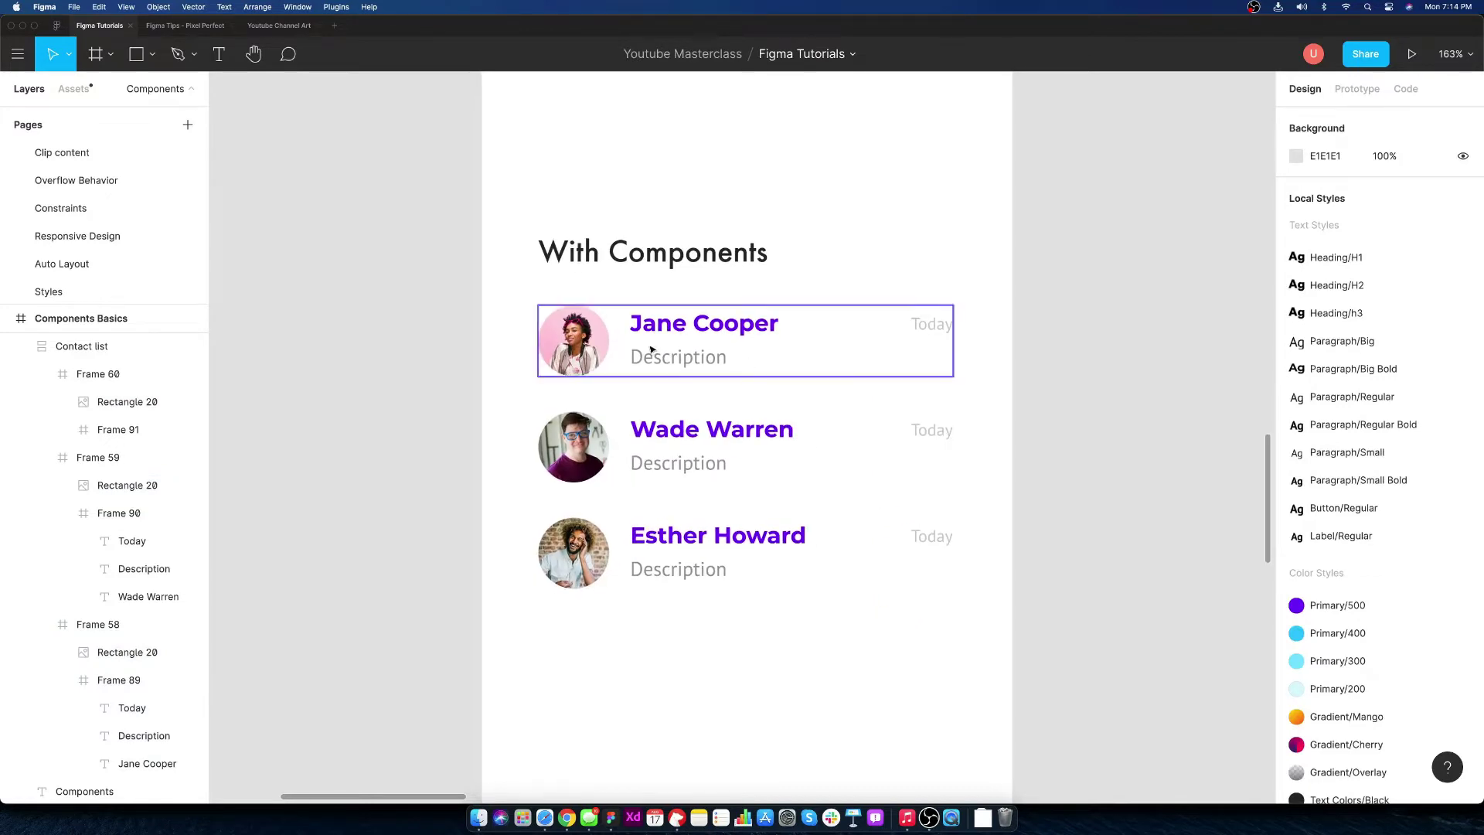
Set the main component avatar's corner radius to 0.
left_click(574, 340)
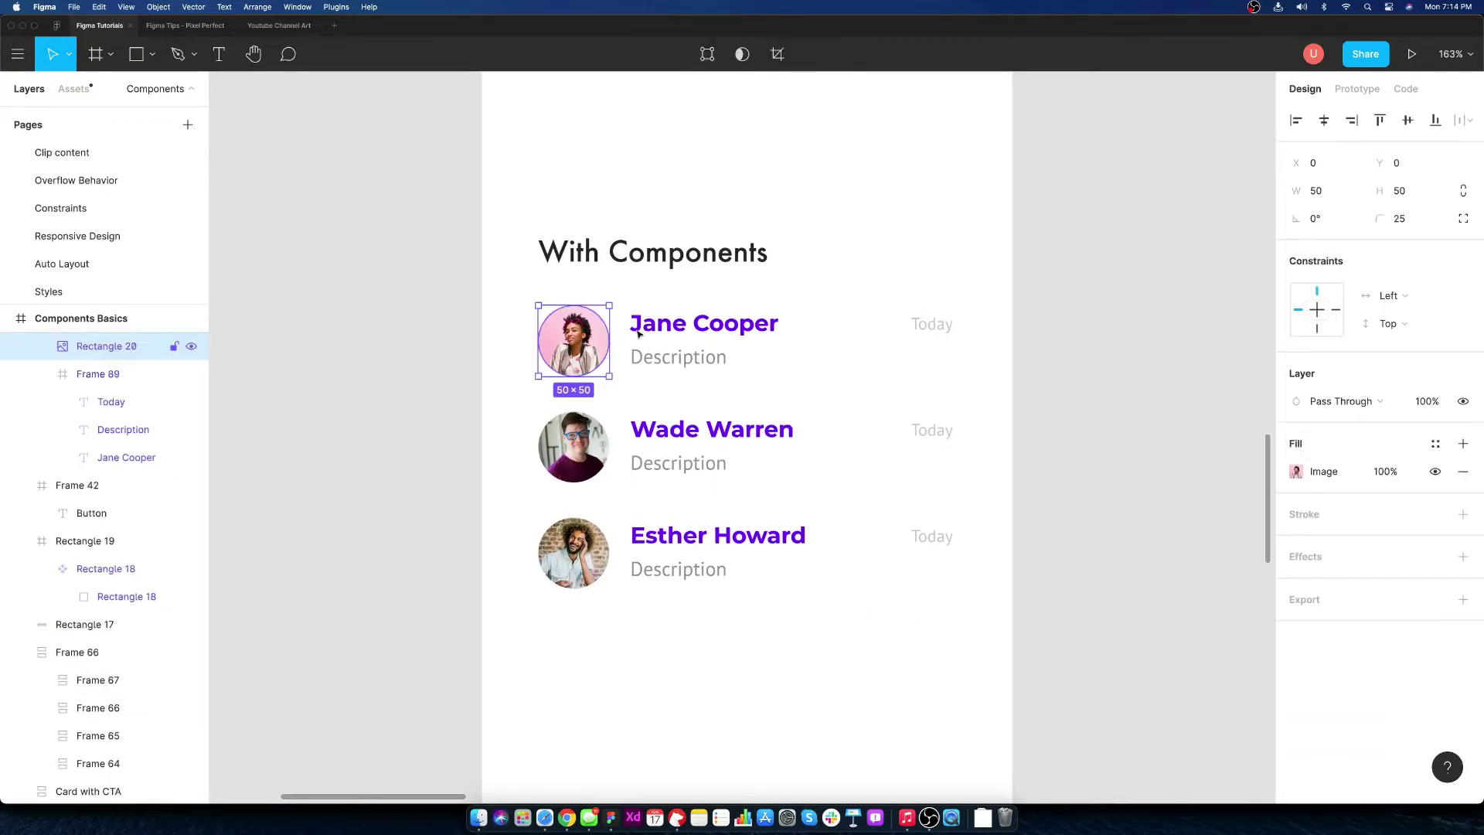
left_click(1398, 224)
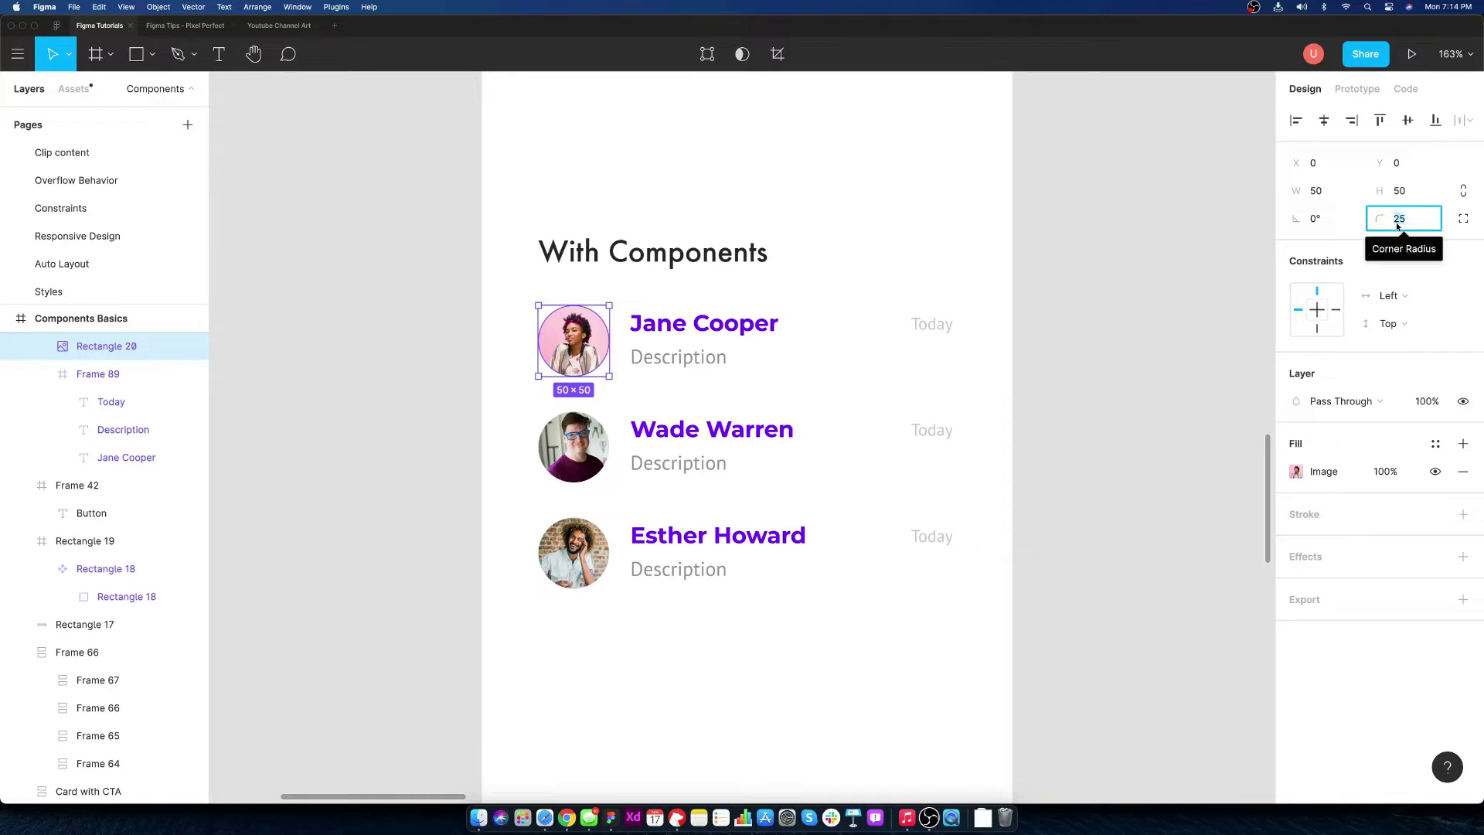
type("0")
key("Return")
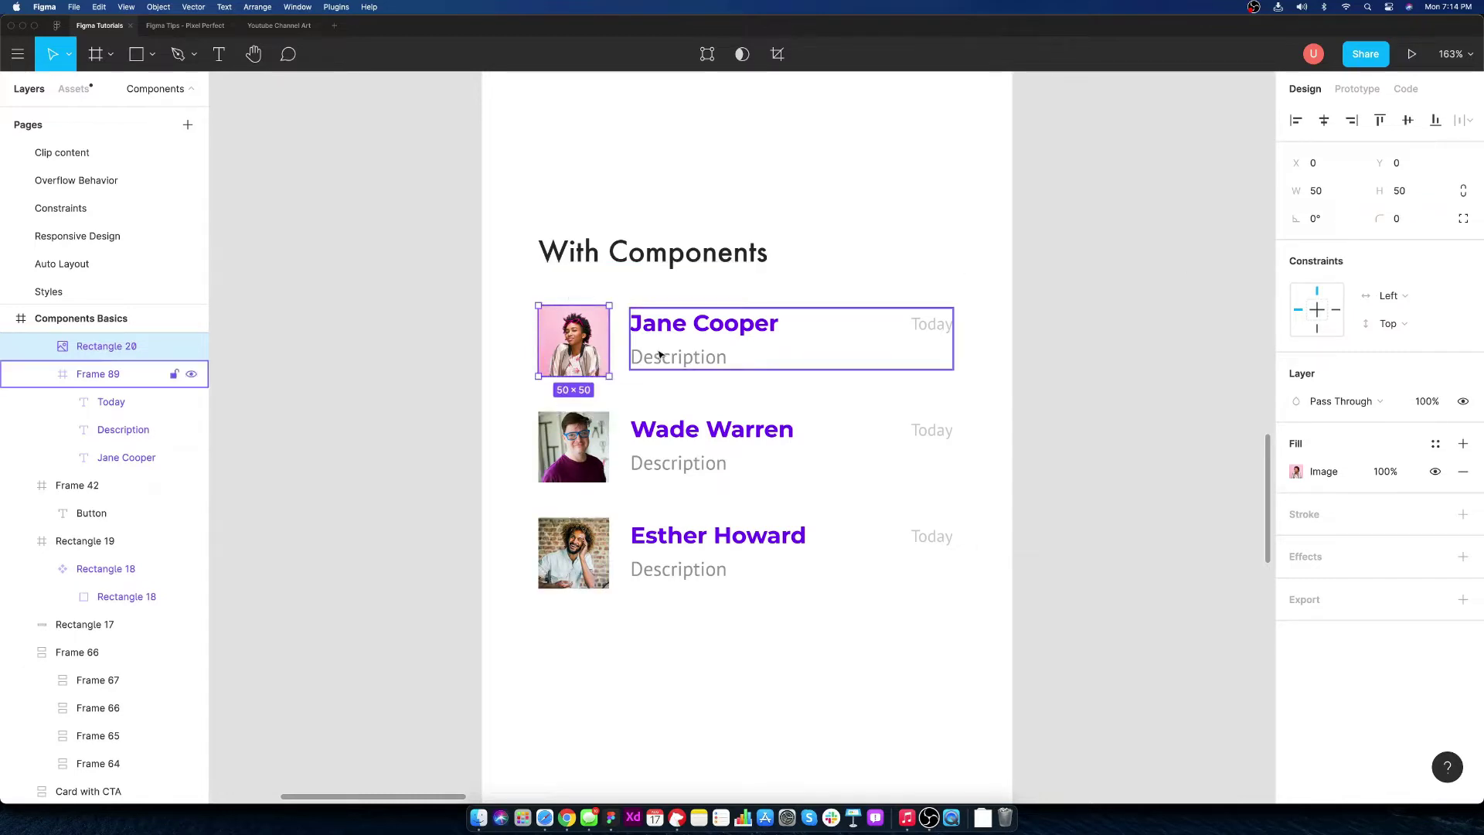
Drag the avatar to the right of the name and description block.
left_click(659, 354, "shift")
left_click_drag(574, 341, 873, 339)
left_click(1012, 353)
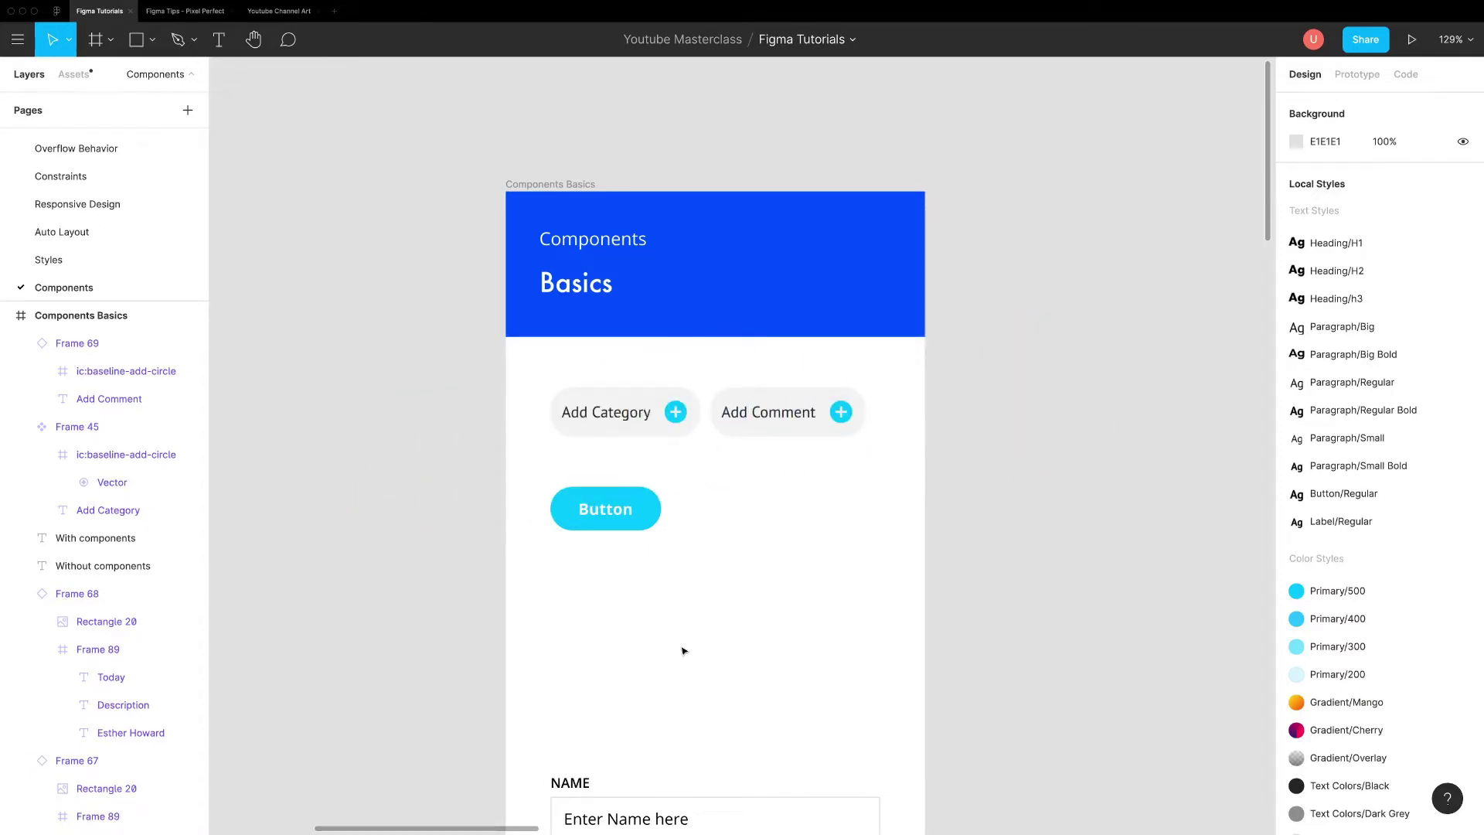
Apply the Gradient/Mango colour style to the plus icon in the Add Category component.
left_click(616, 431)
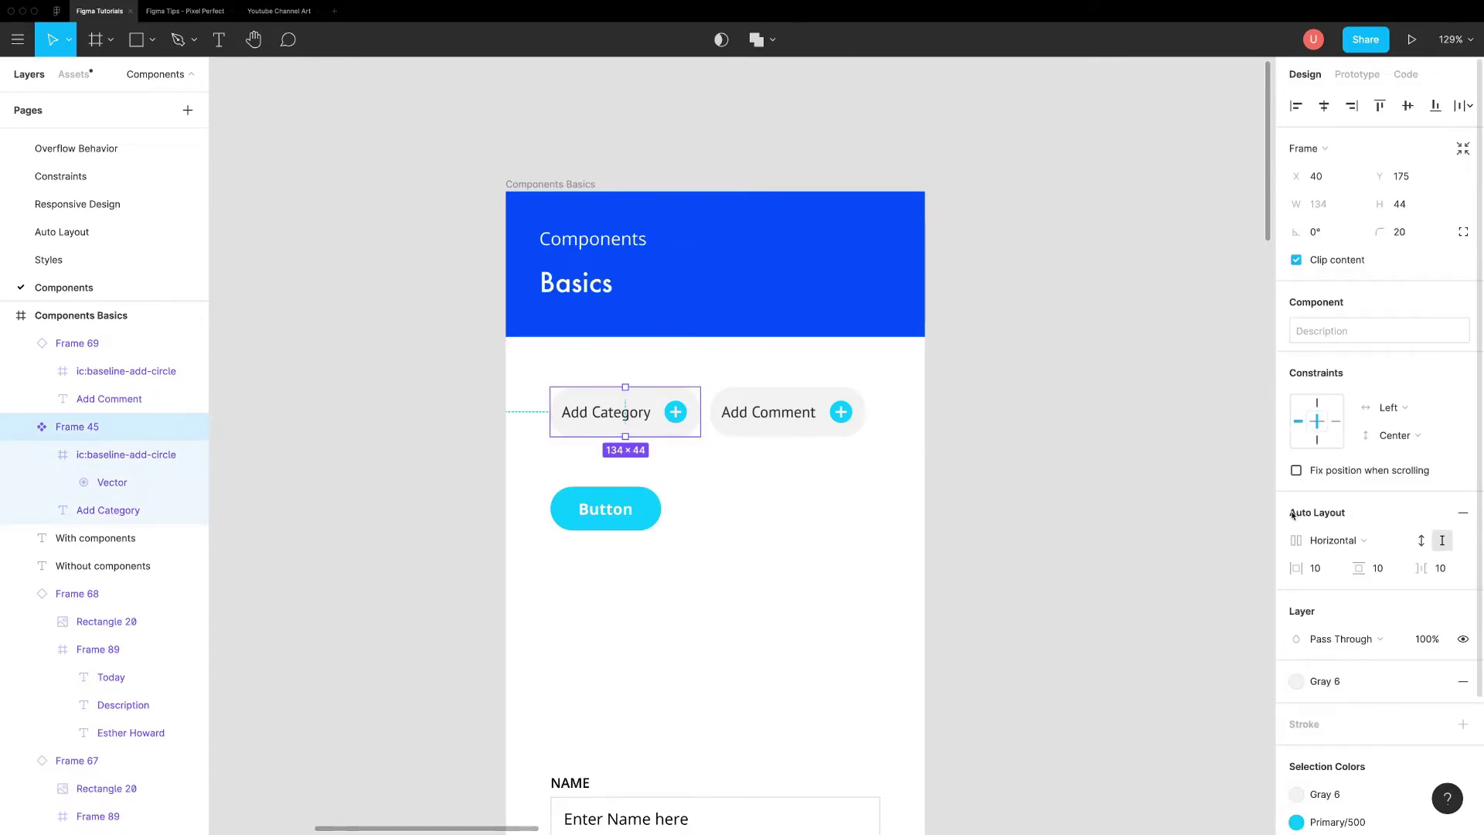
left_click(606, 413)
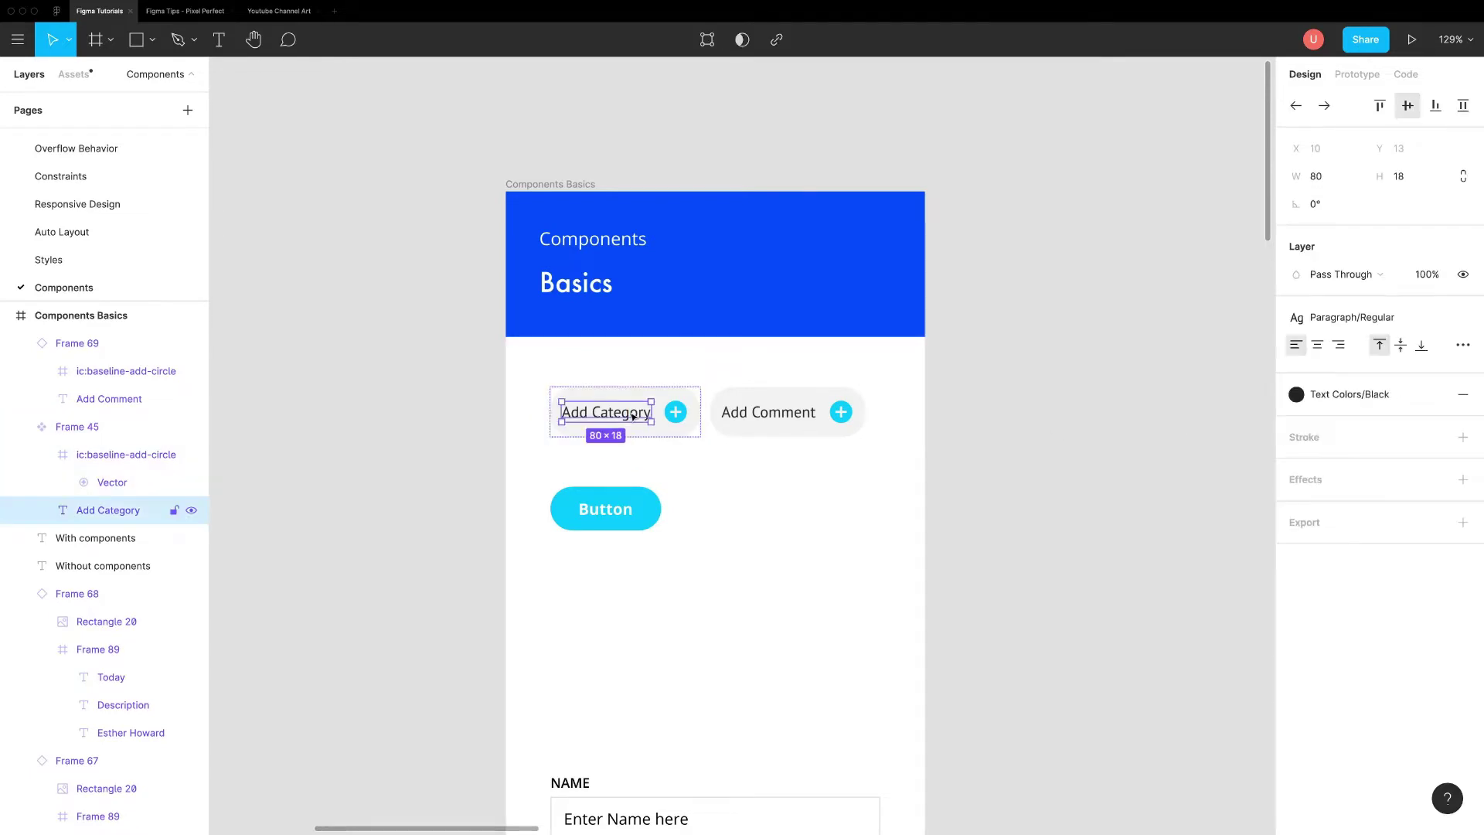
left_click(675, 417)
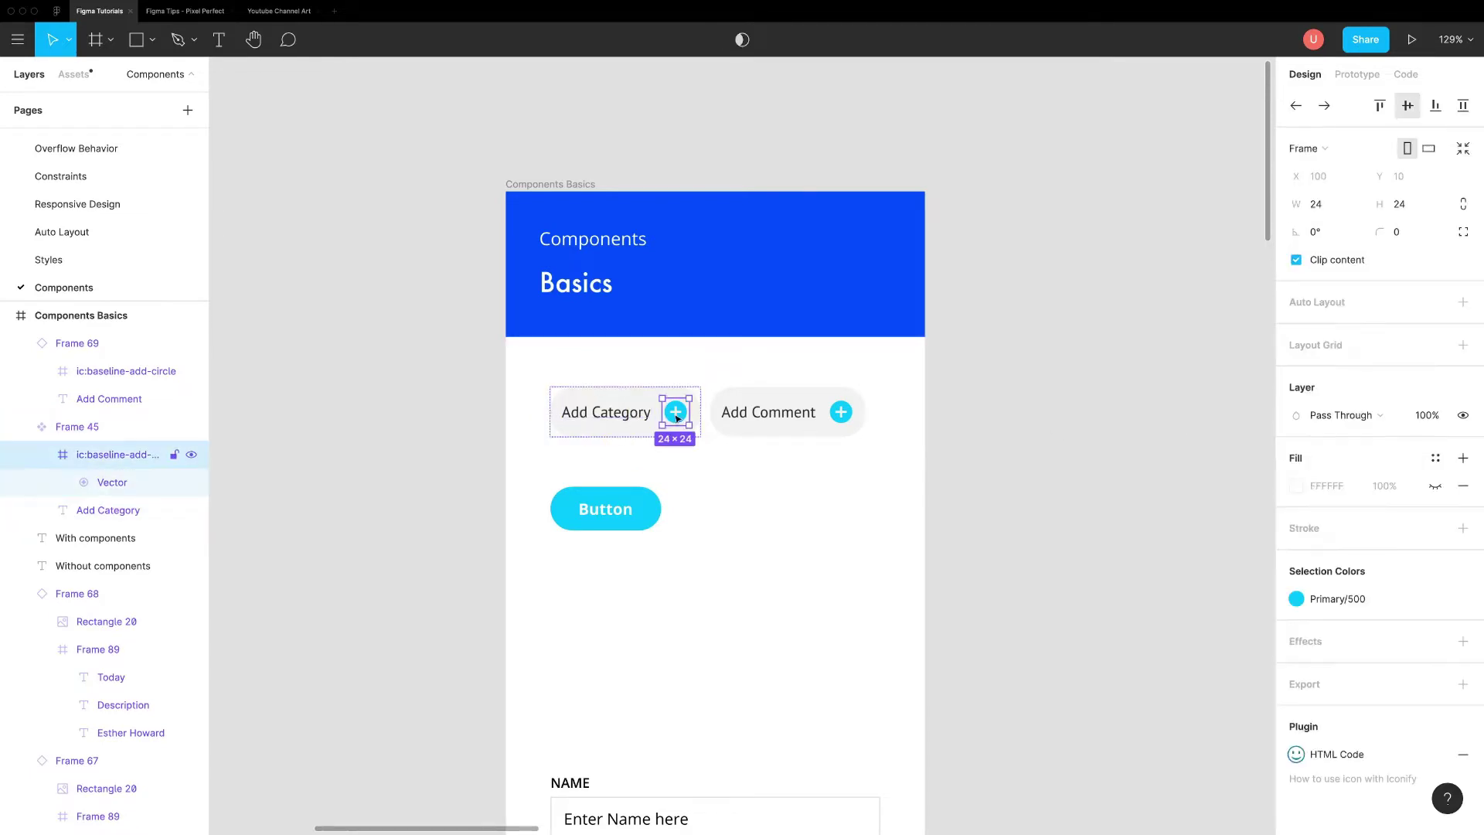
left_click(1330, 599)
left_click(1116, 688)
left_click(840, 533)
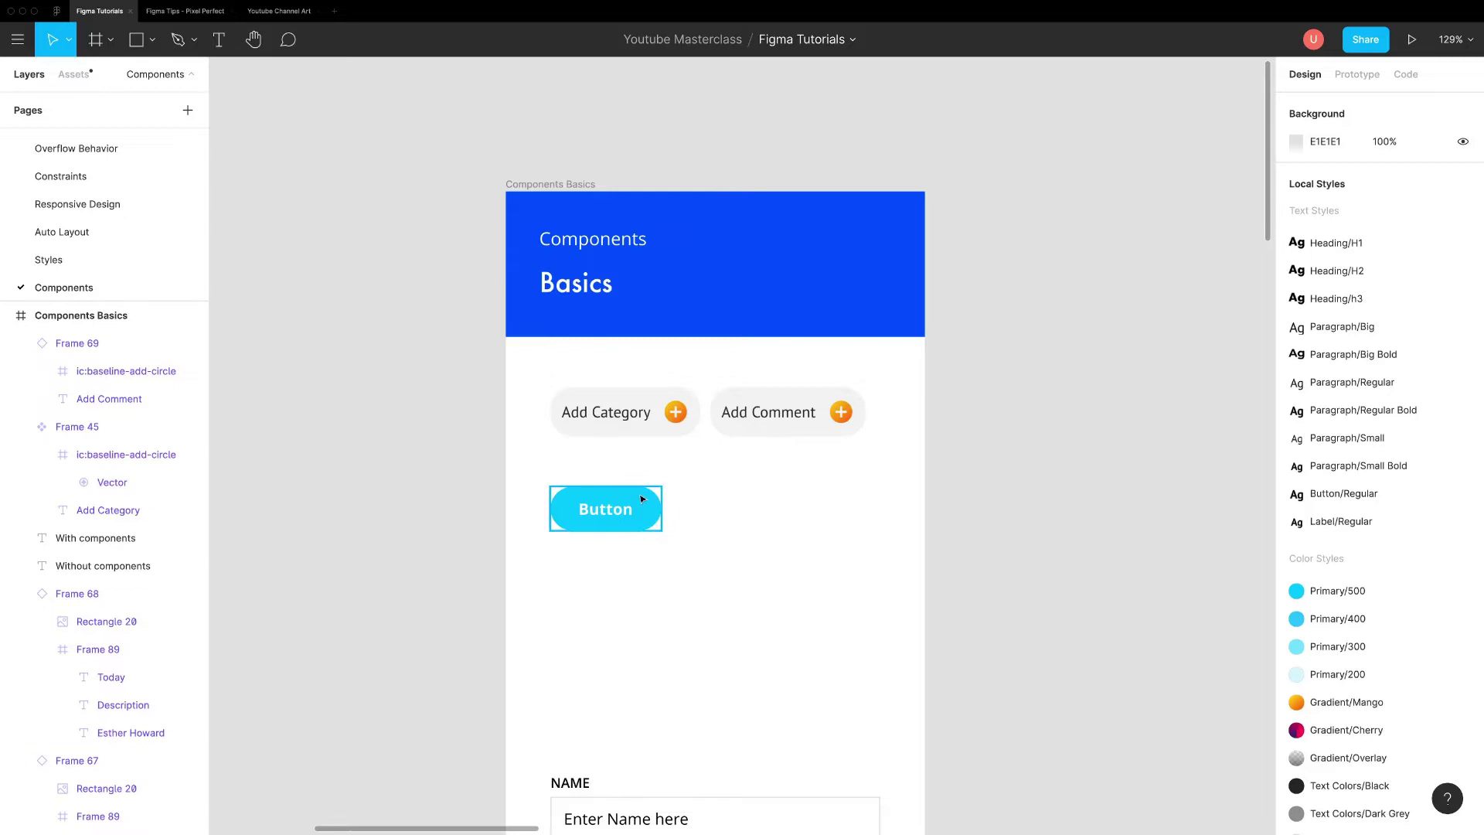
Create a component from the cyan Button (Frame 42).
left_click(642, 500)
key("Escape")
left_click(641, 501)
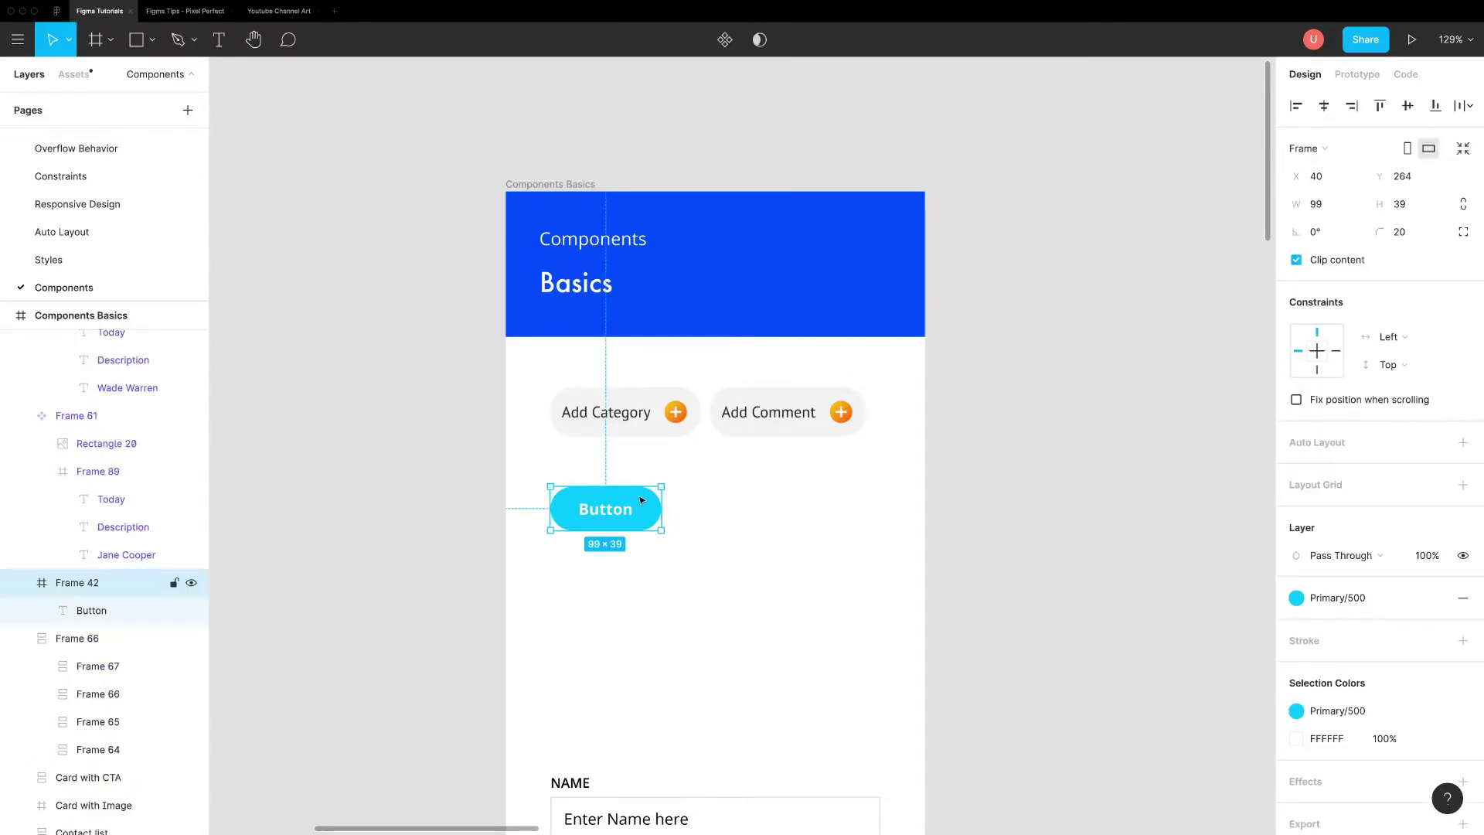
right_click(641, 500)
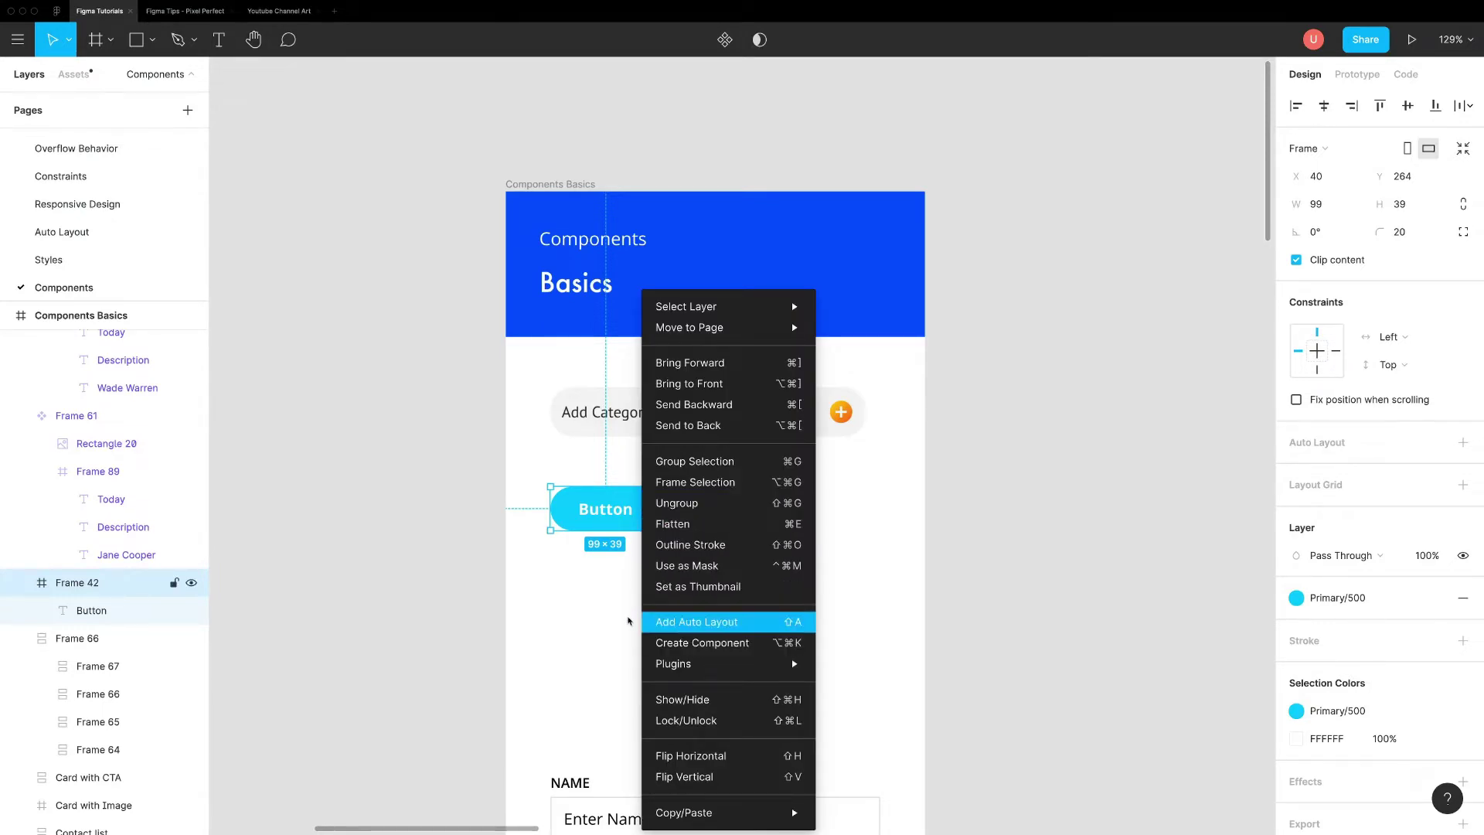
key("Escape")
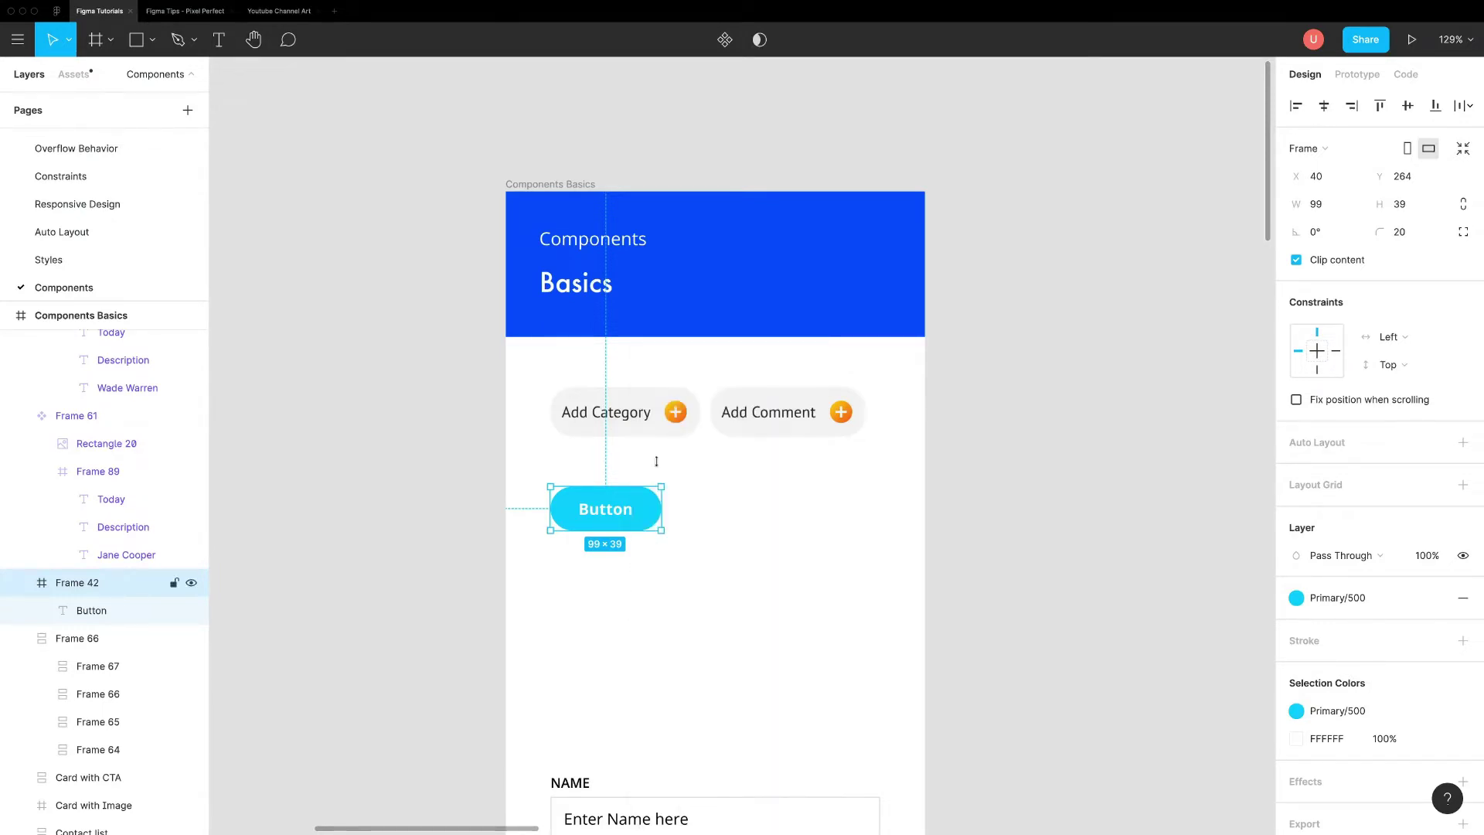
left_click(727, 42)
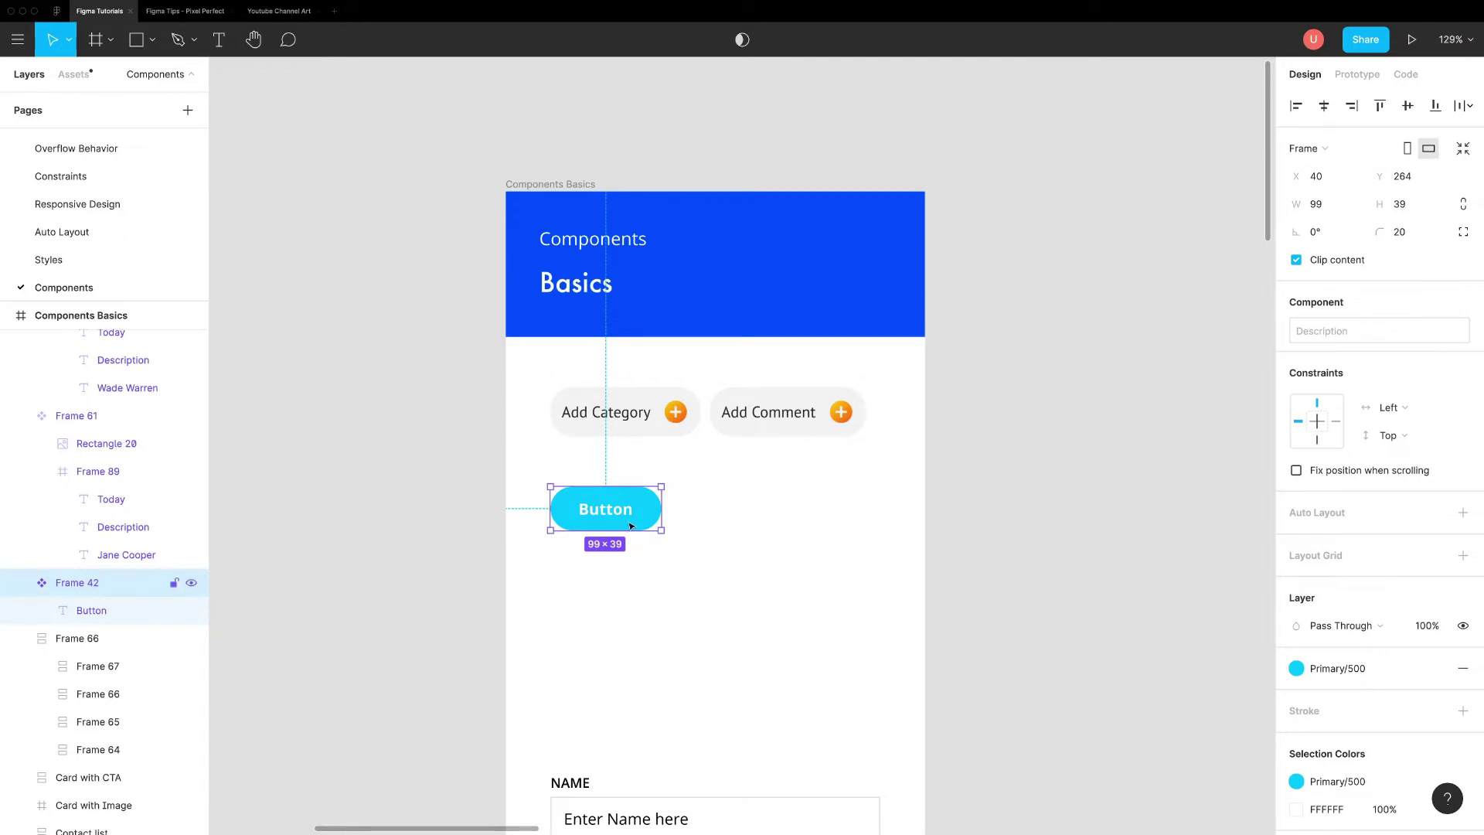
Select all 19 icons in the grid and make each one its own component.
left_click(629, 587)
scroll(641, 589, "down", 3)
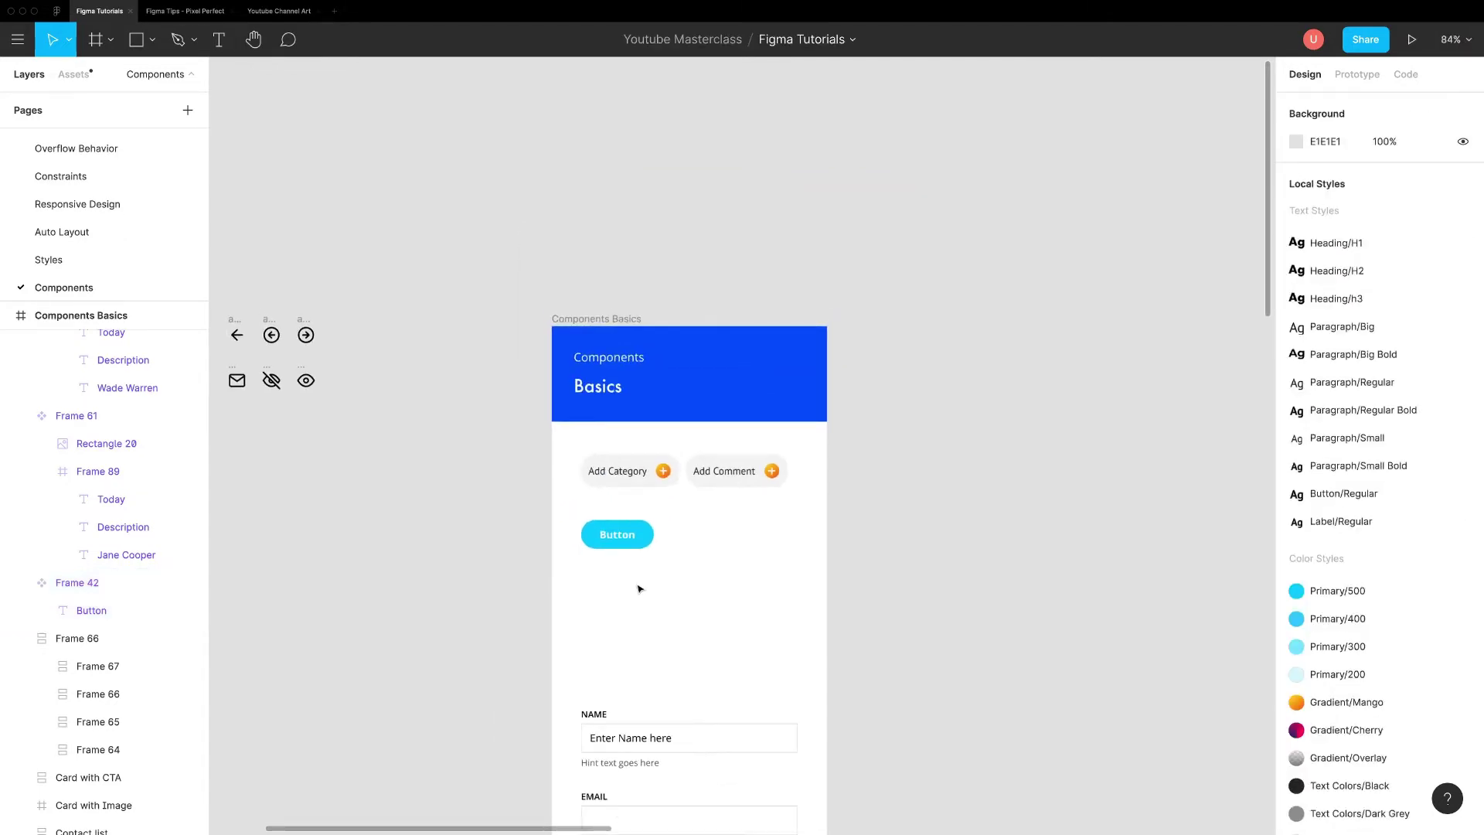
scroll(640, 589, "left", 10)
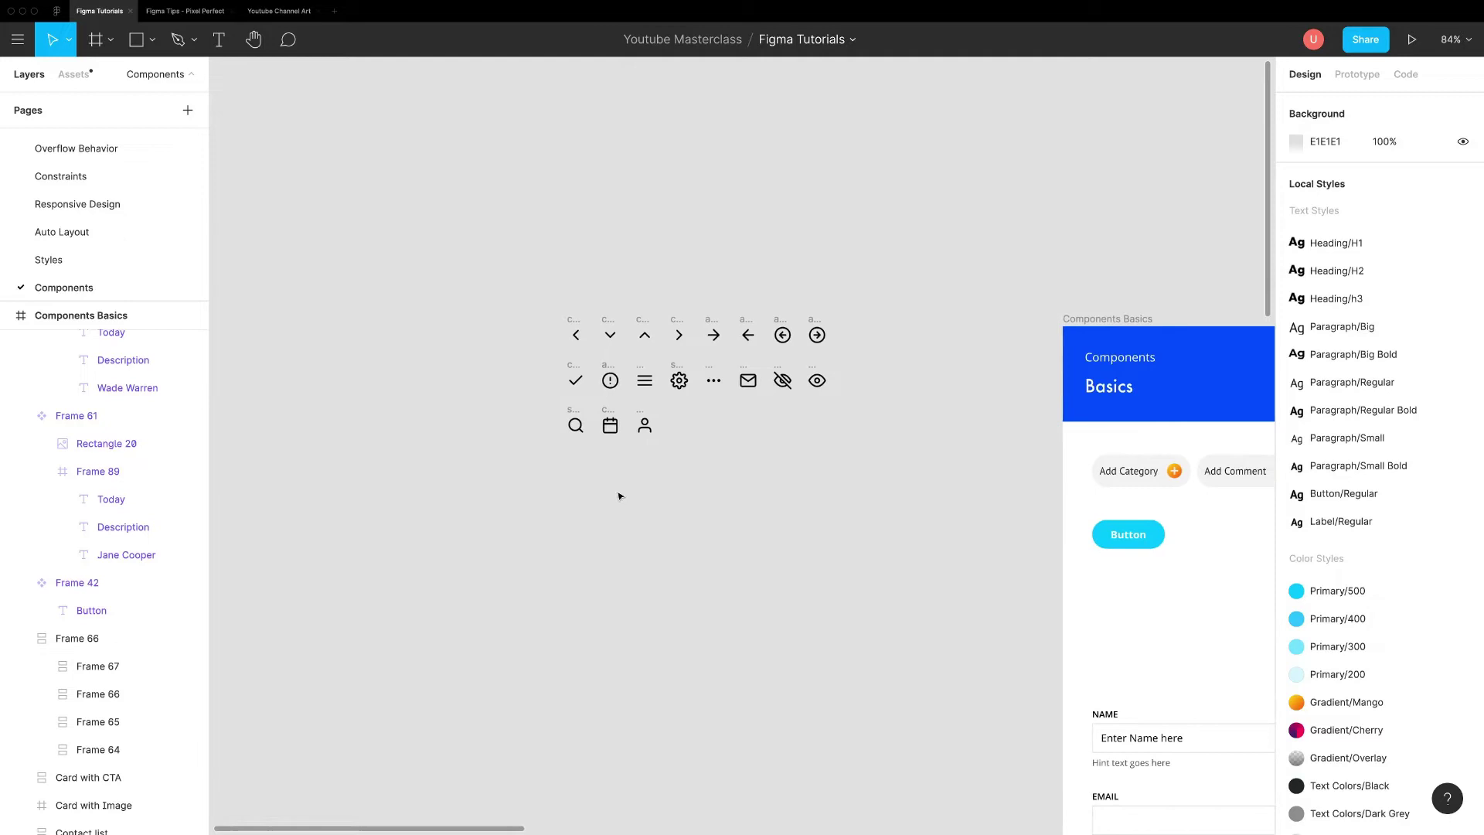
scroll(620, 494, "up", 5)
scroll(632, 541, "up", 2)
scroll(632, 541, "up", 1)
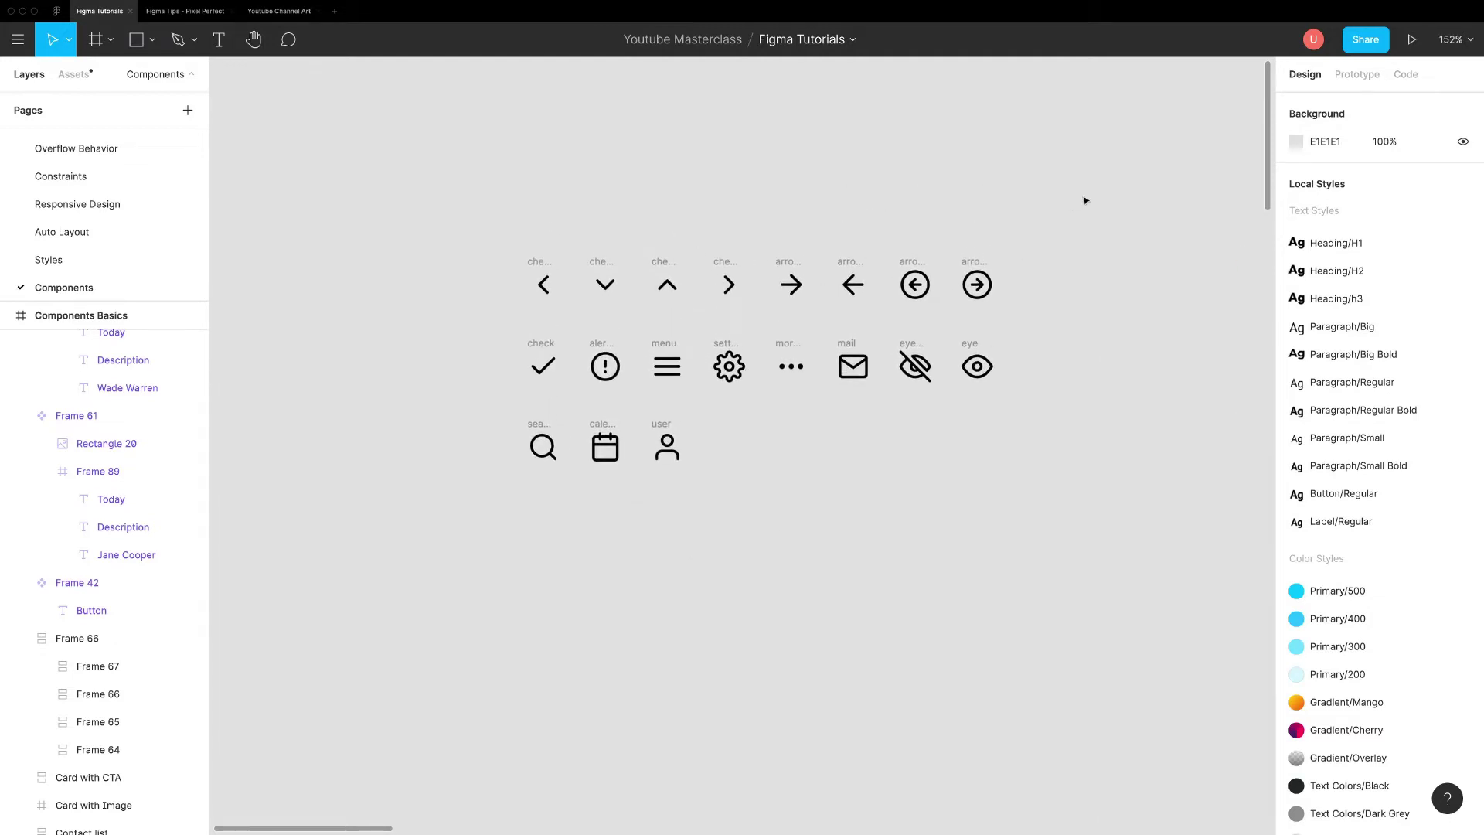
left_click_drag(1084, 201, 484, 515)
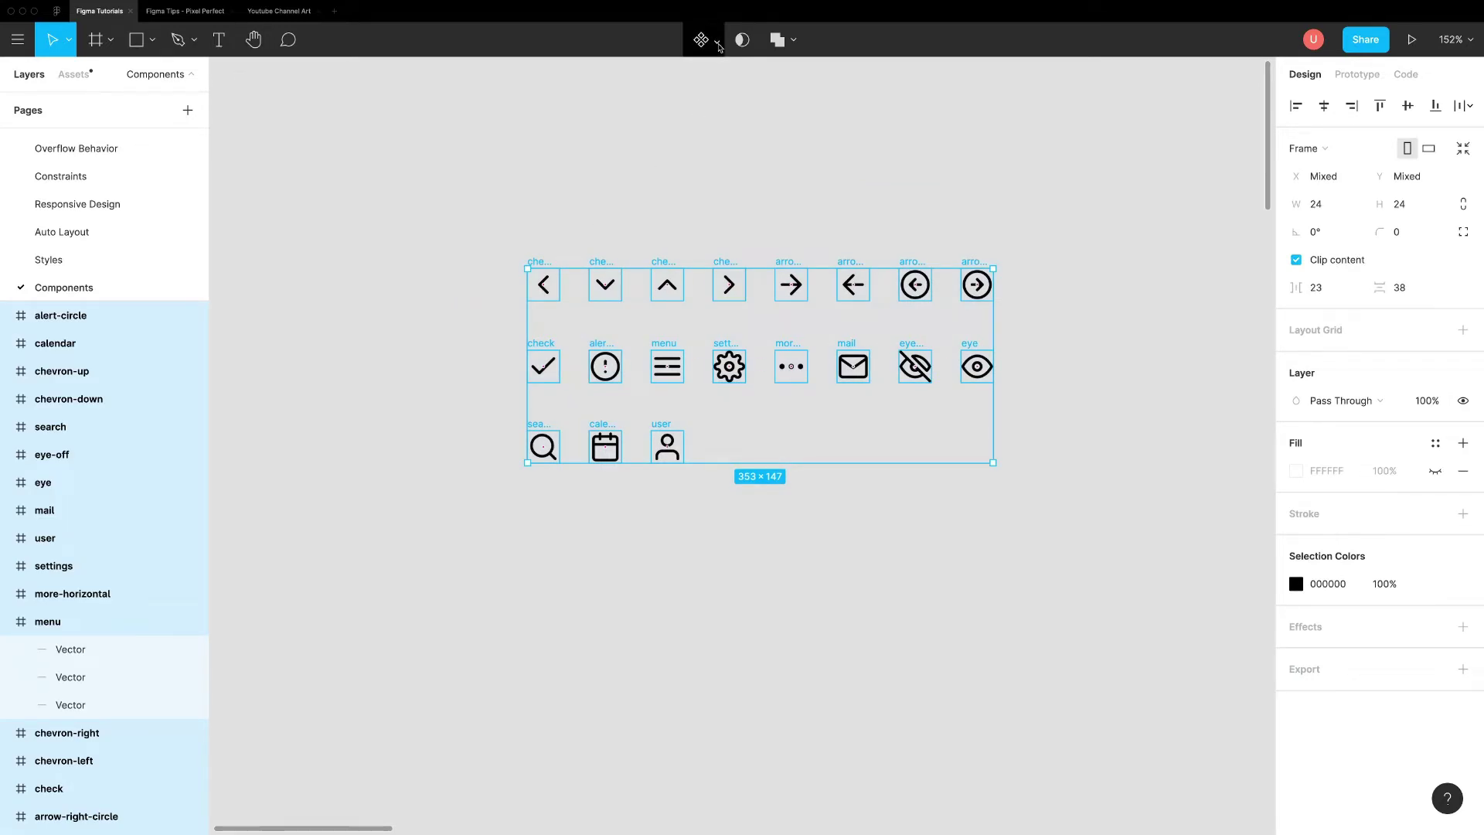
left_click(717, 43)
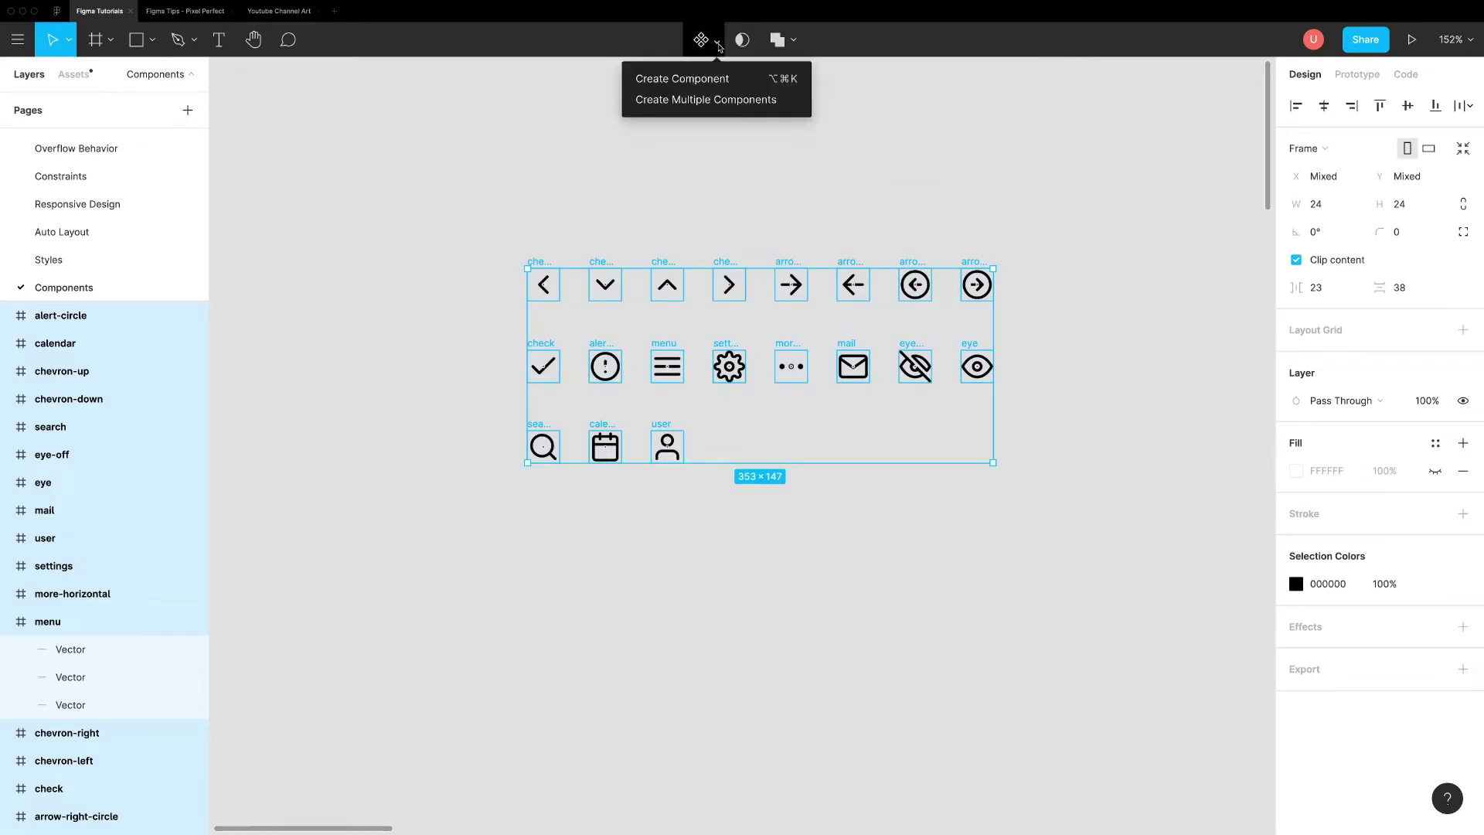
left_click(712, 100)
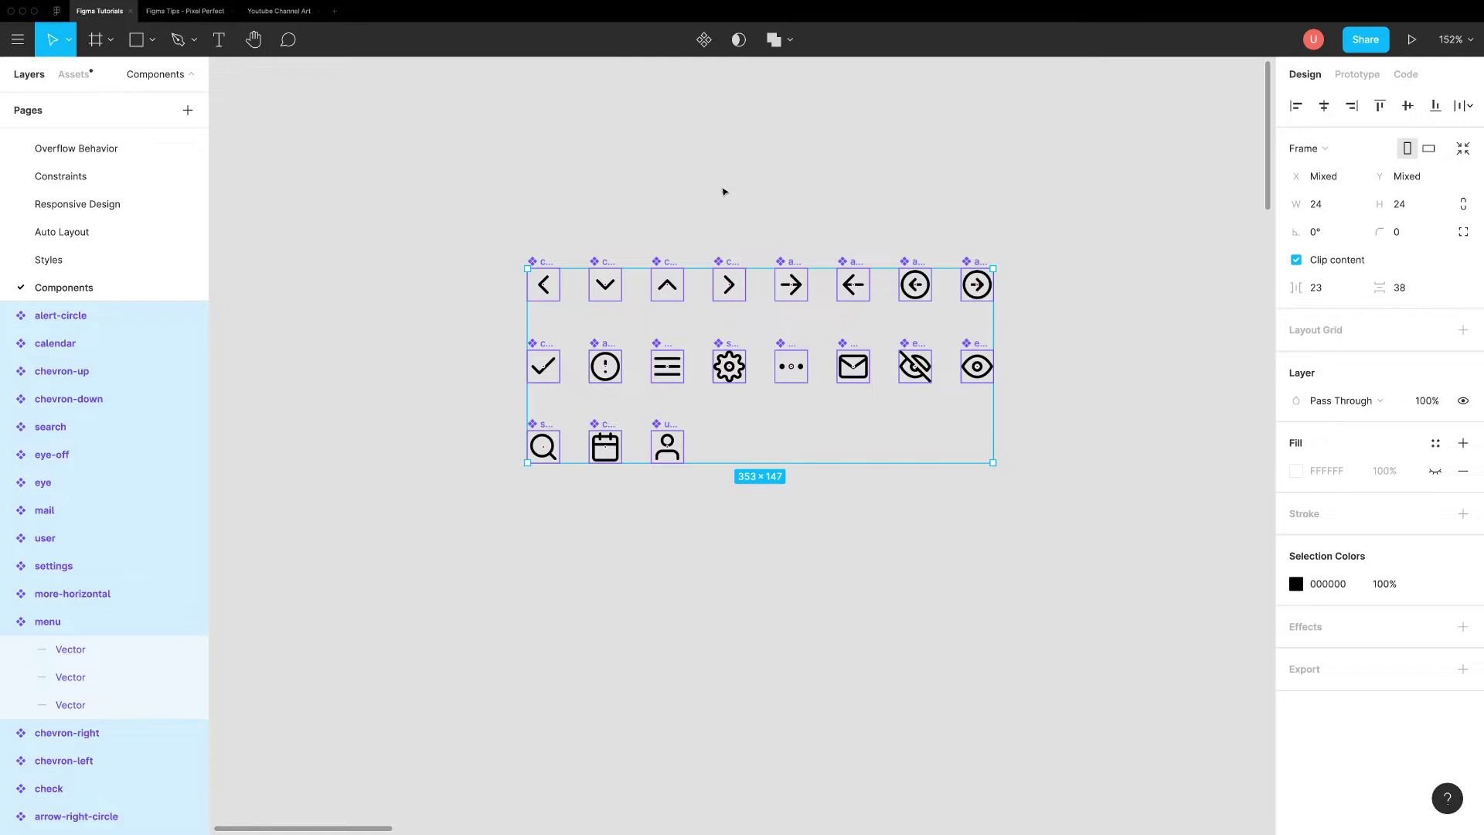
left_click(723, 191)
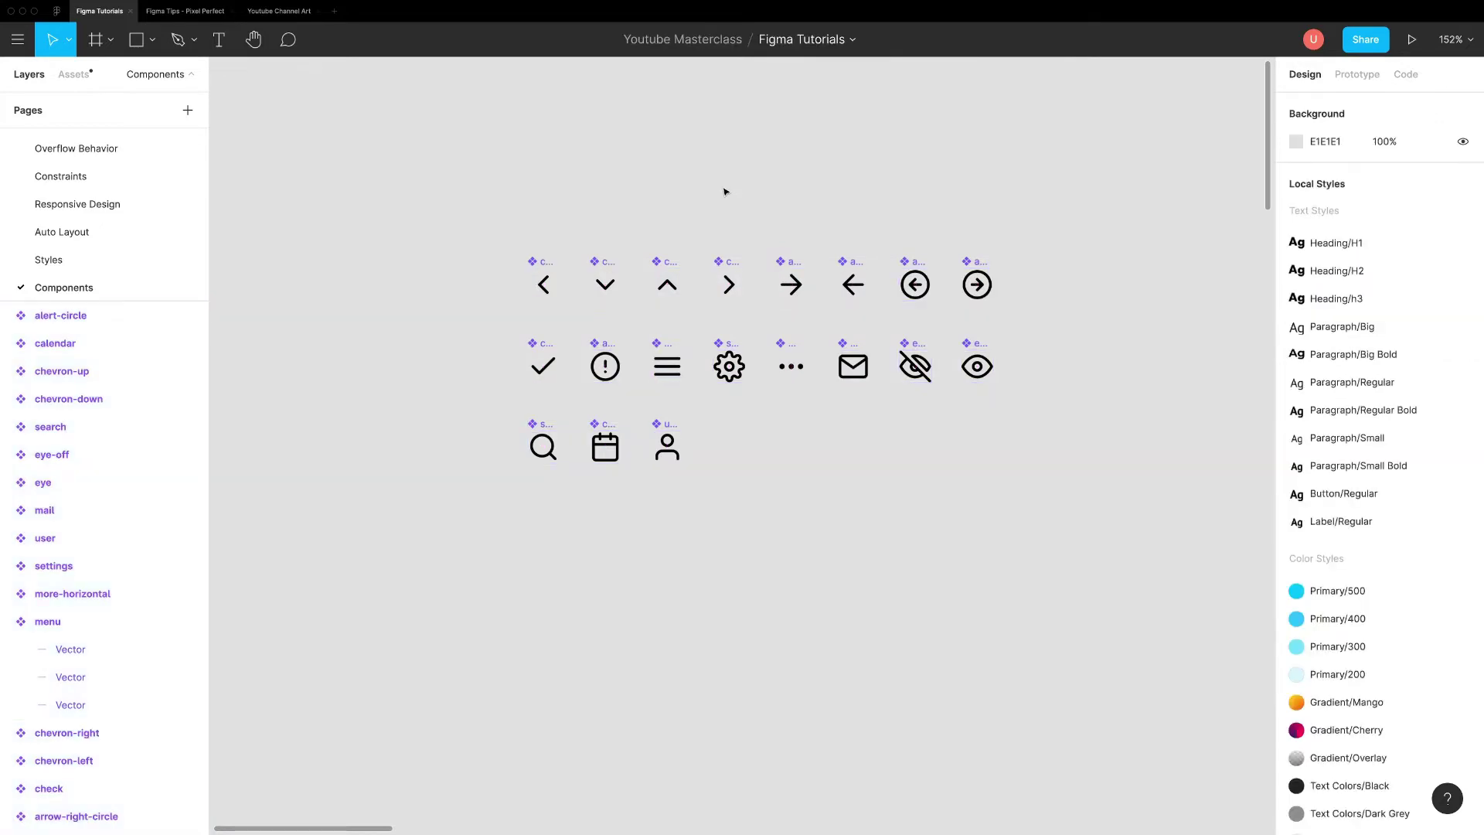
Alt-drag a Button instance to the right and resize it to 143 × 67.
scroll(881, 739, "right", 10)
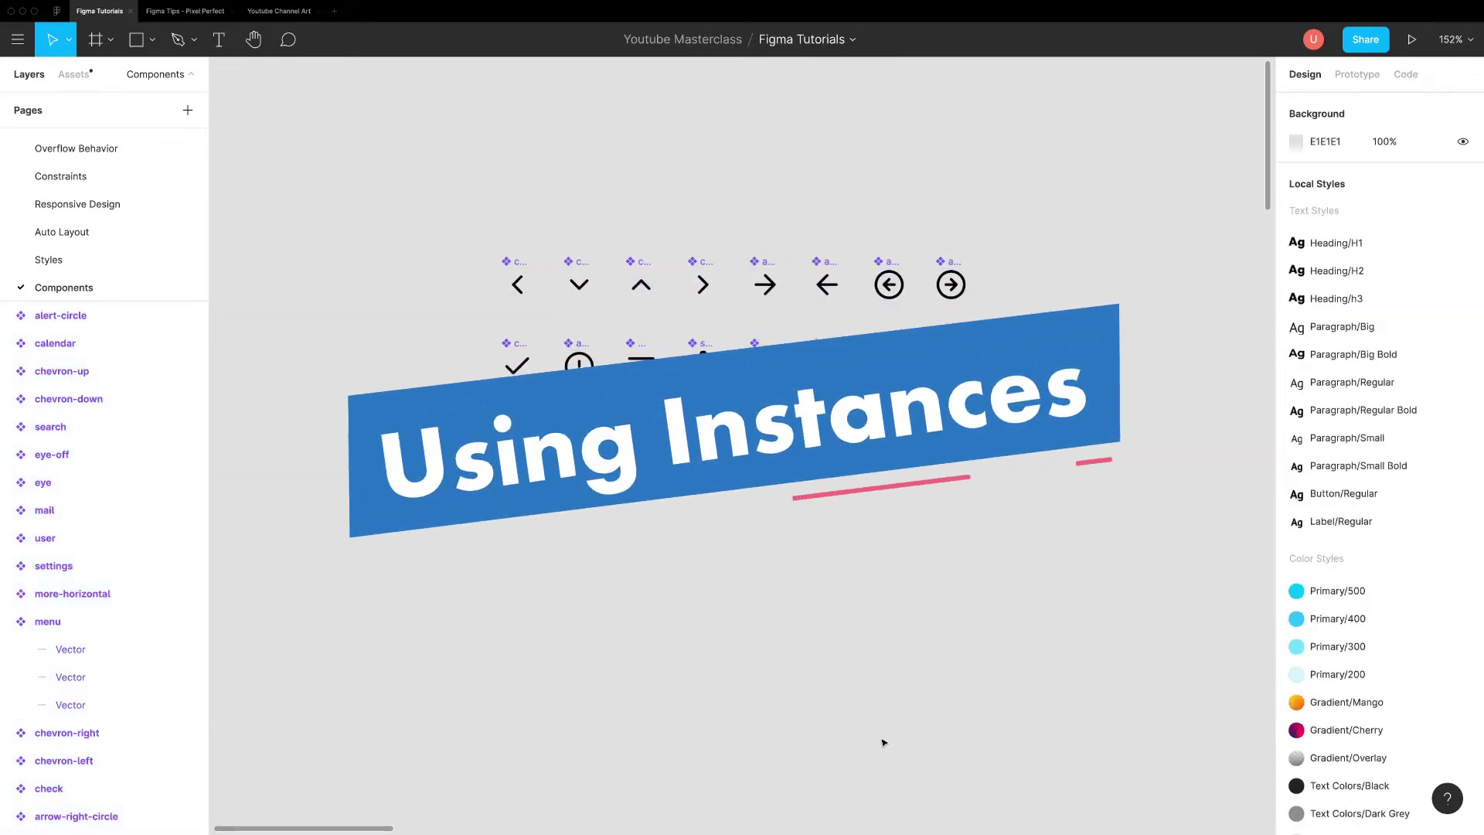
scroll(884, 742, "right", 6)
scroll(884, 742, "down", 4)
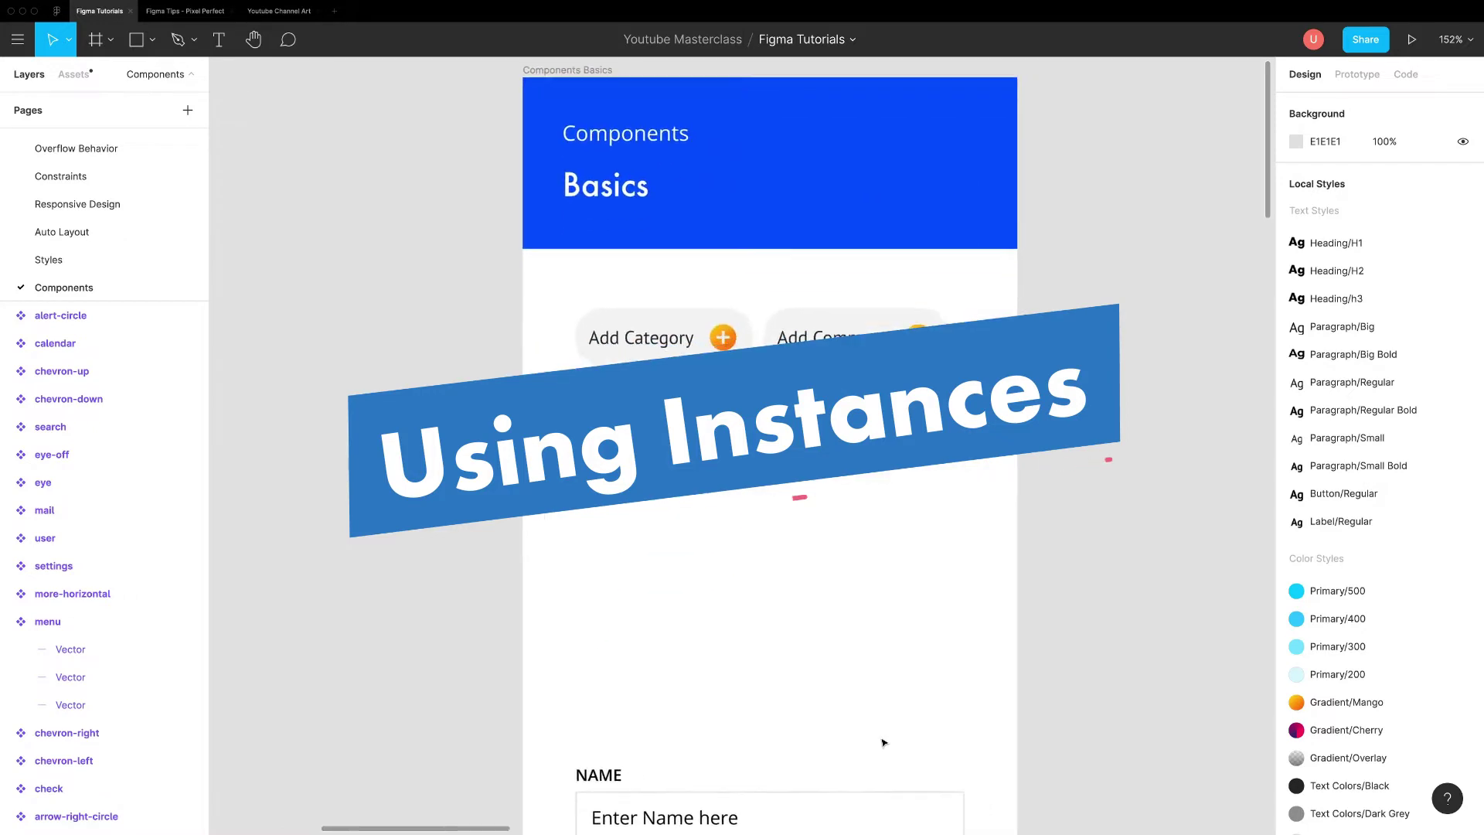
left_click(620, 501)
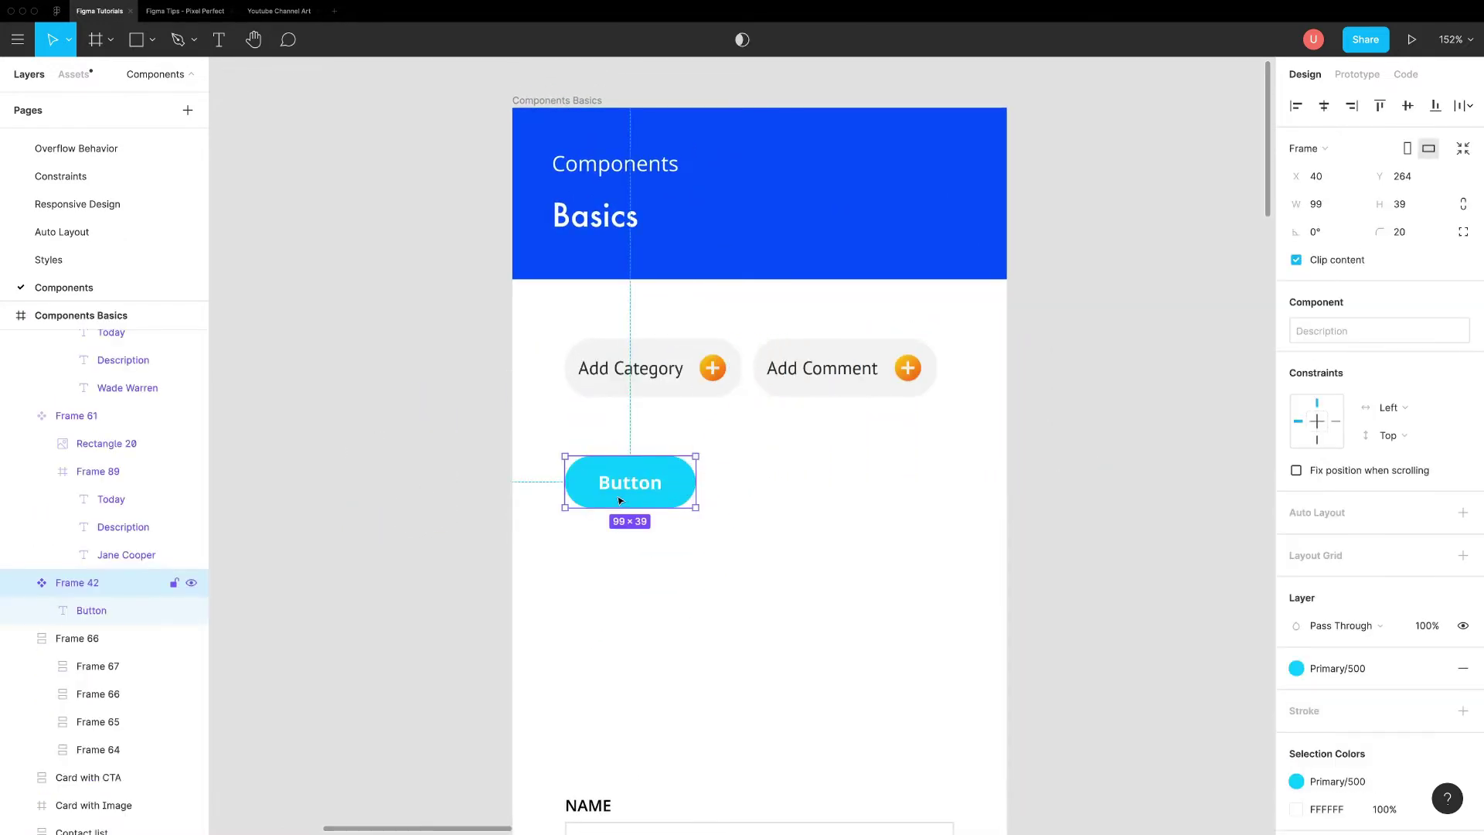
left_click_drag(620, 501, 807, 502)
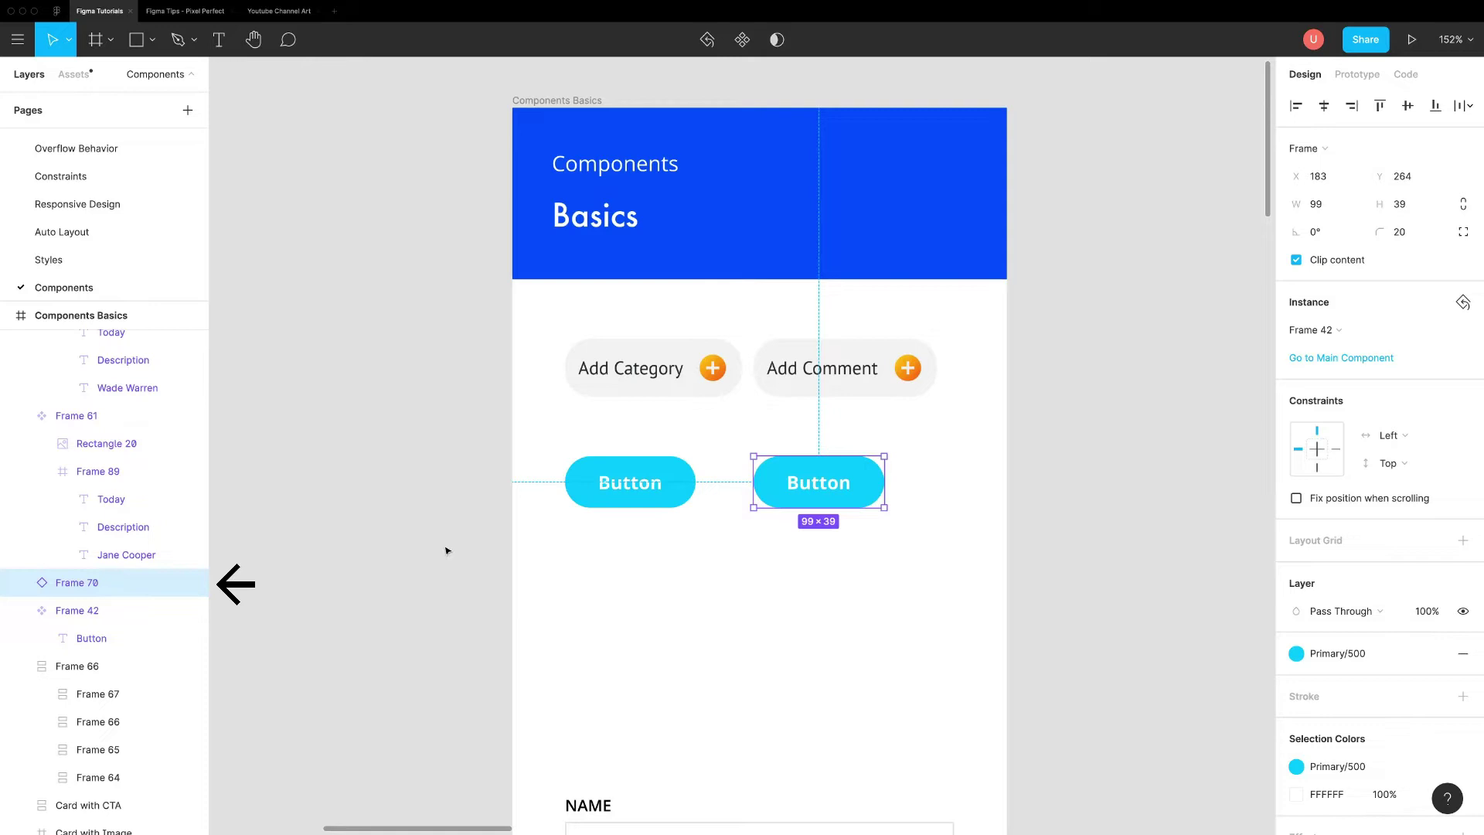
left_click_drag(887, 509, 943, 546)
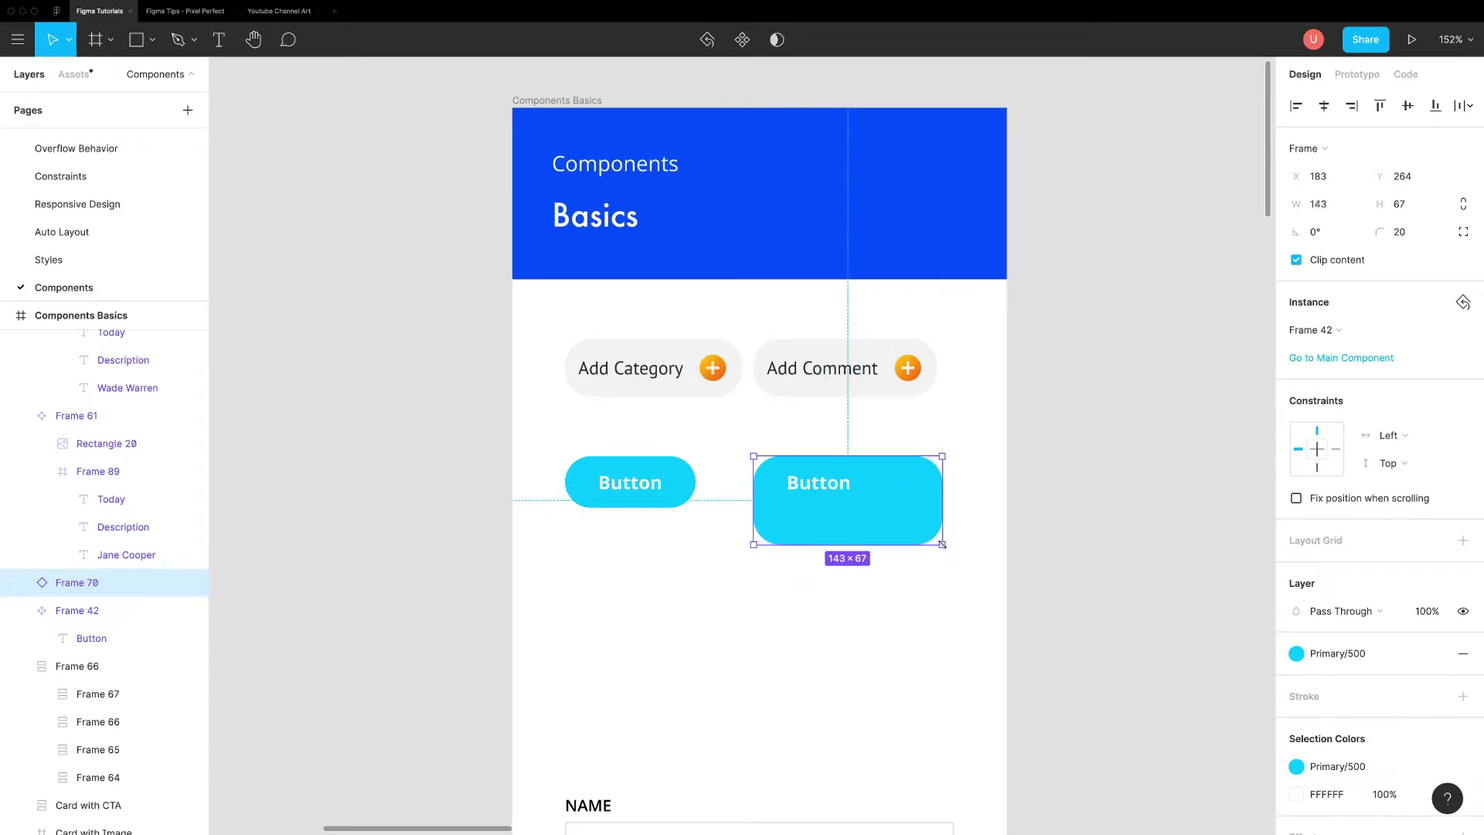
Set the main Button label's constraints to Center horizontally and vertically.
left_click(644, 485)
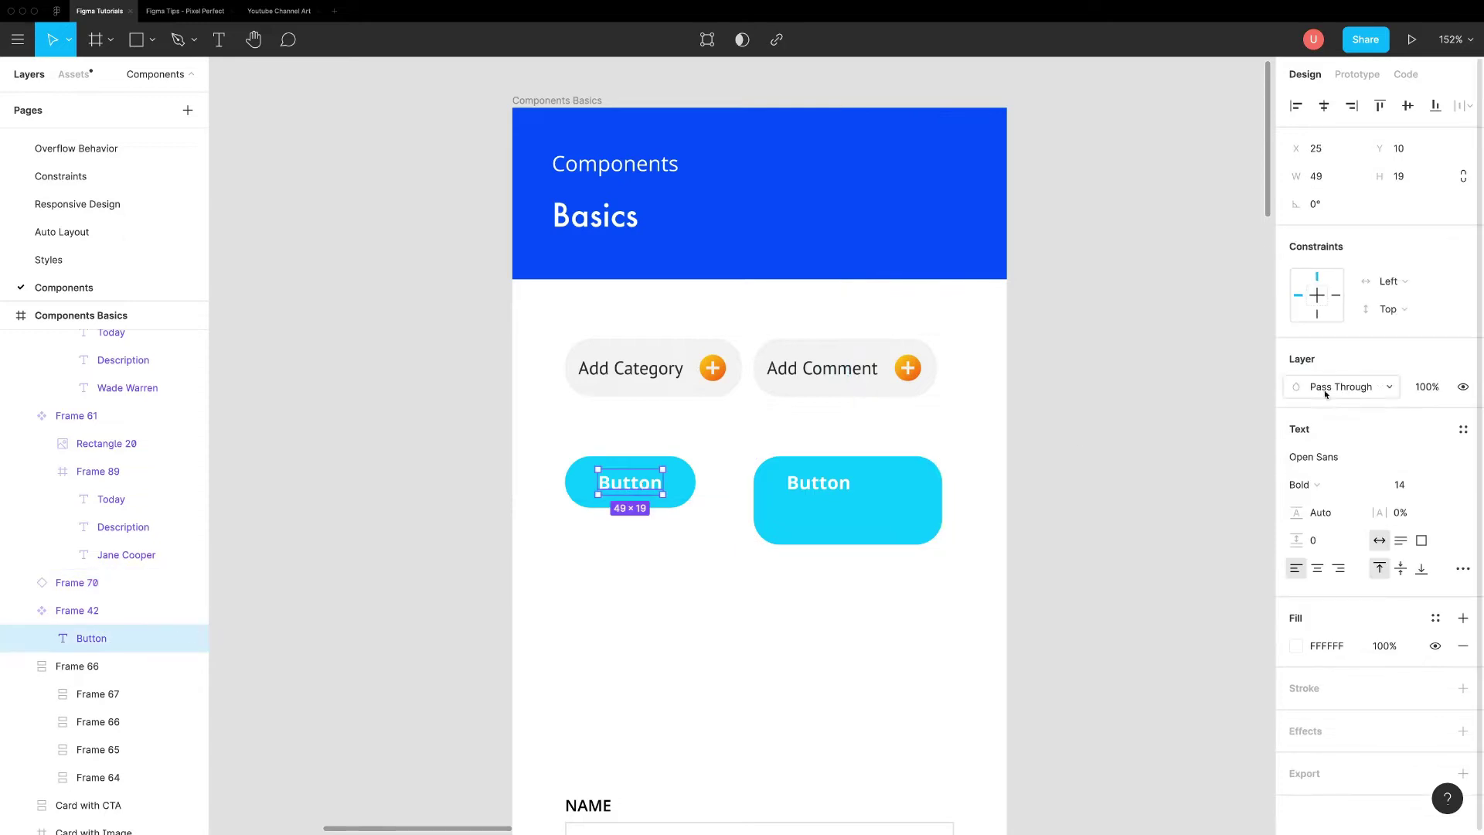
left_click(1319, 295)
left_click(1319, 295)
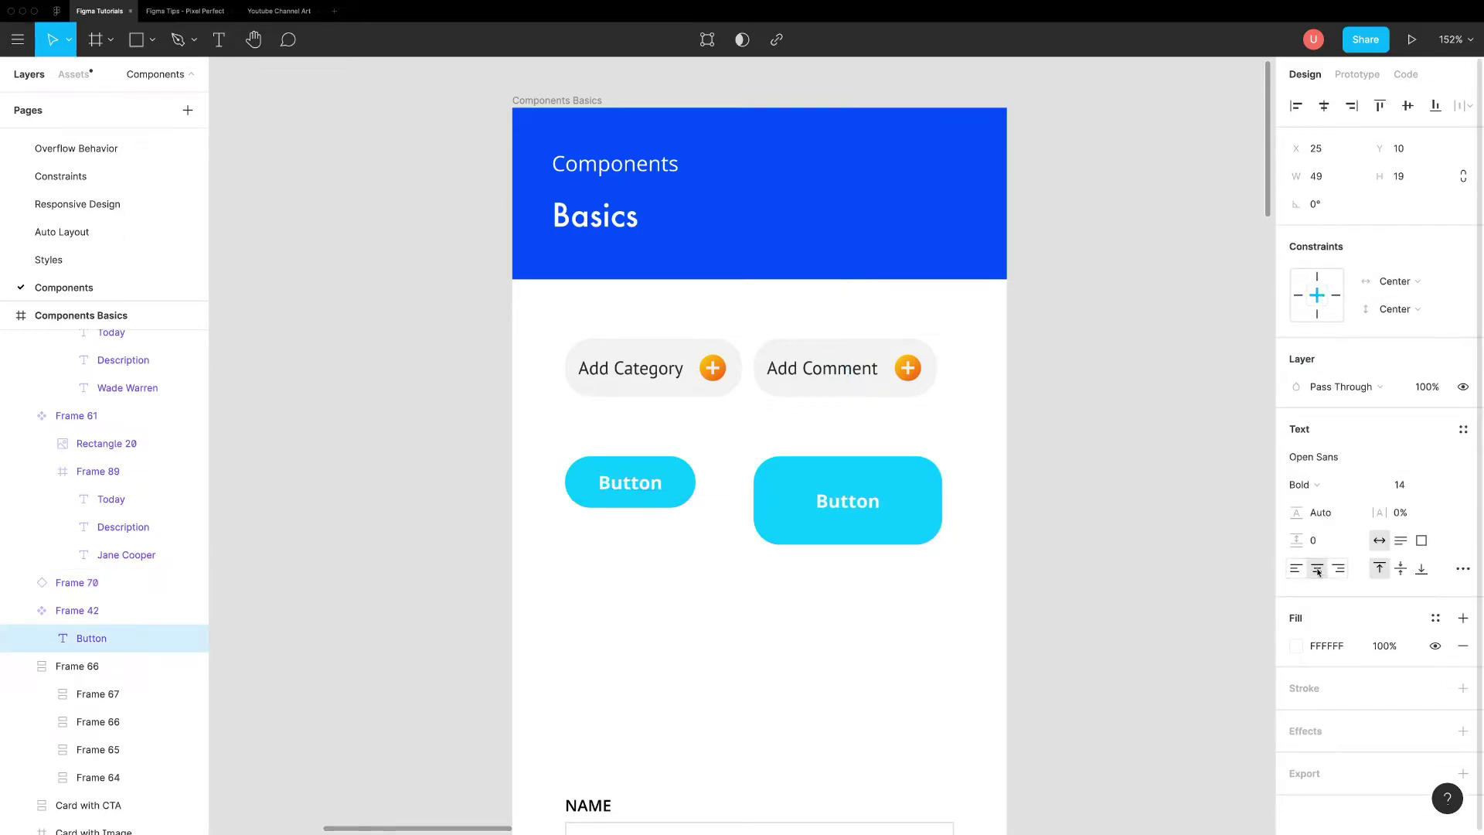
left_click(901, 560)
Shrink the button copy to 105 × 39 and relabel it Submit.
left_click(910, 539)
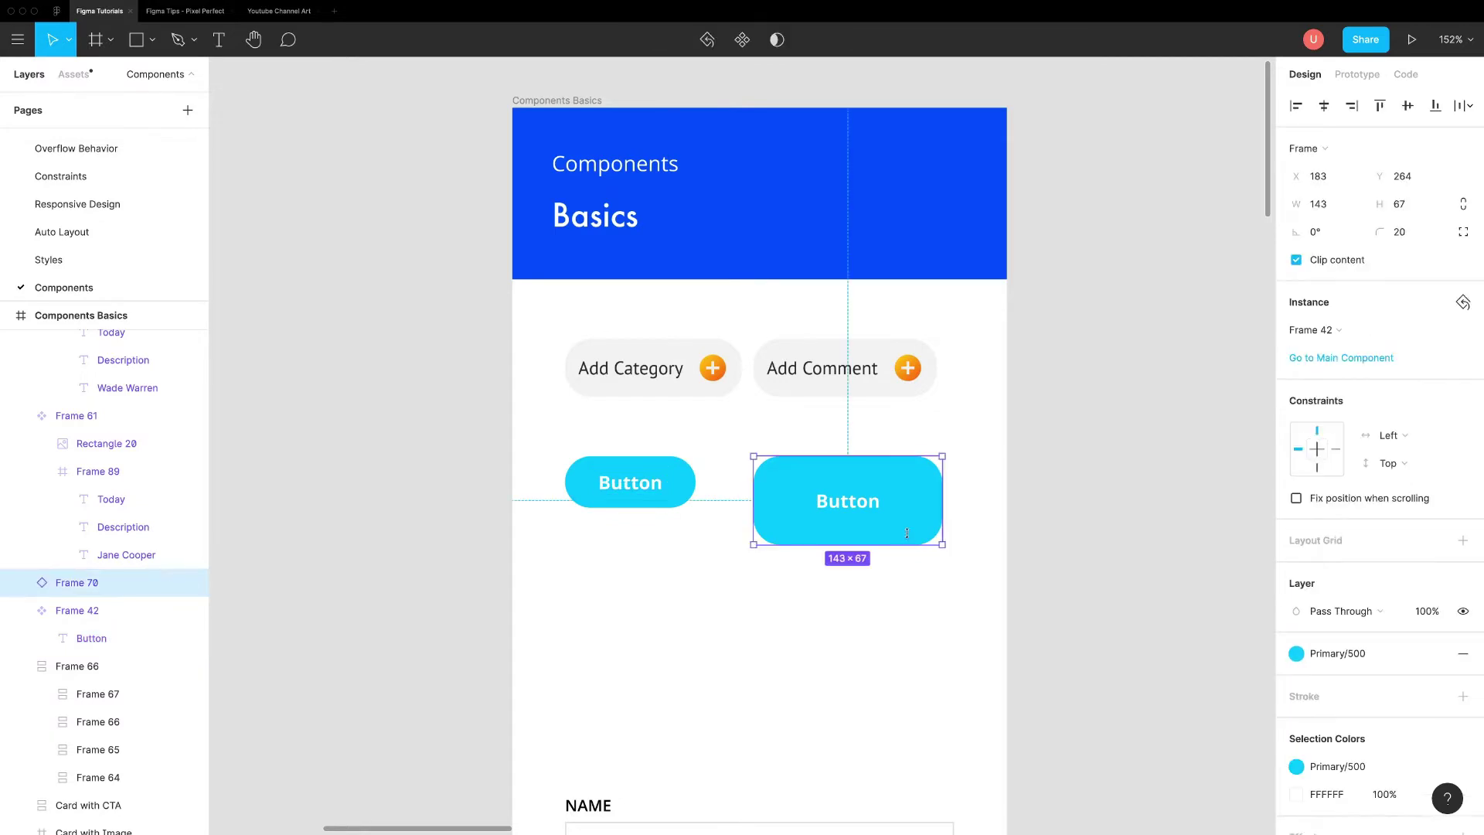
left_click_drag(907, 533, 895, 483)
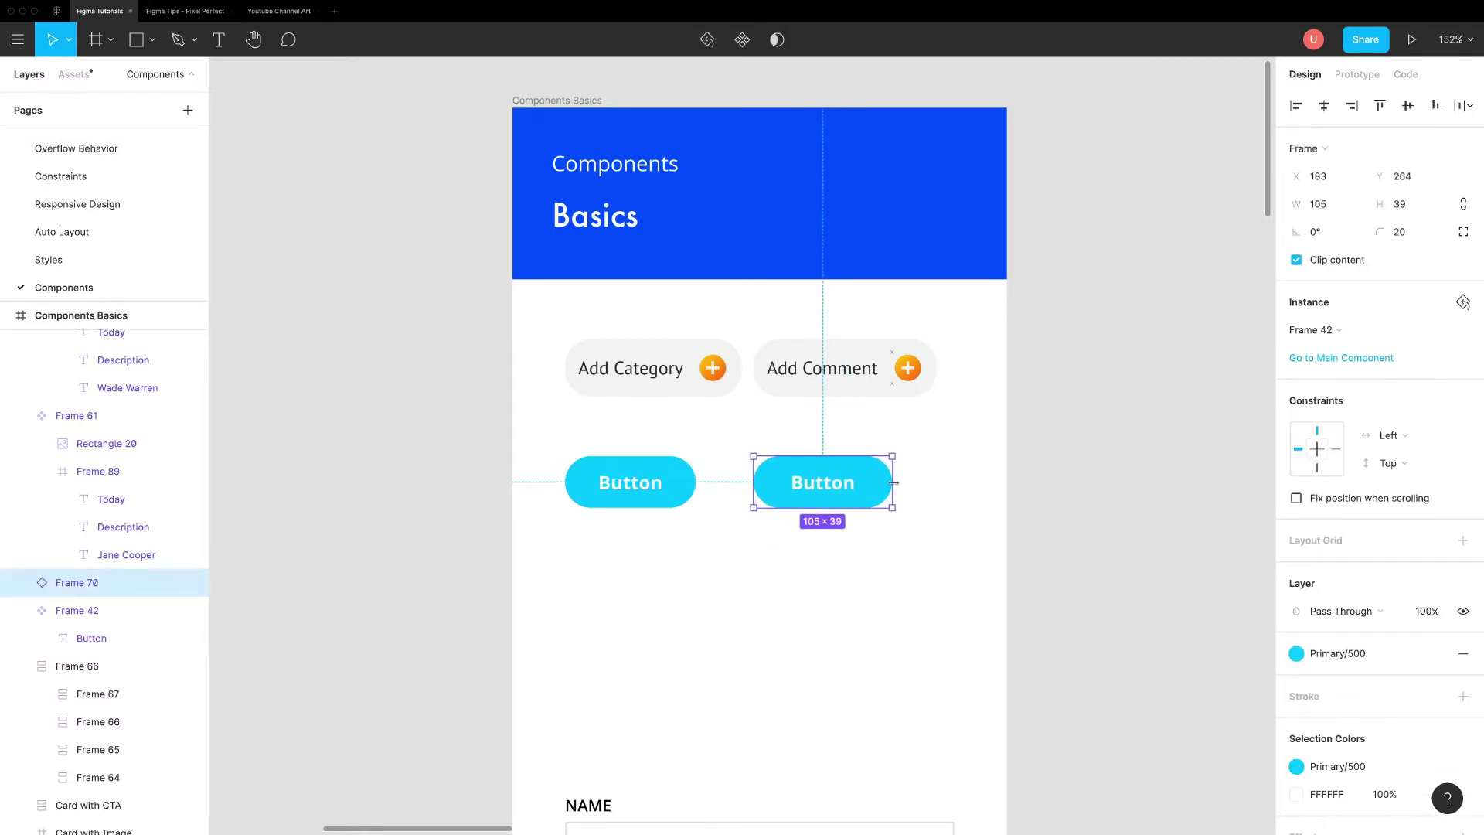
left_click(860, 538)
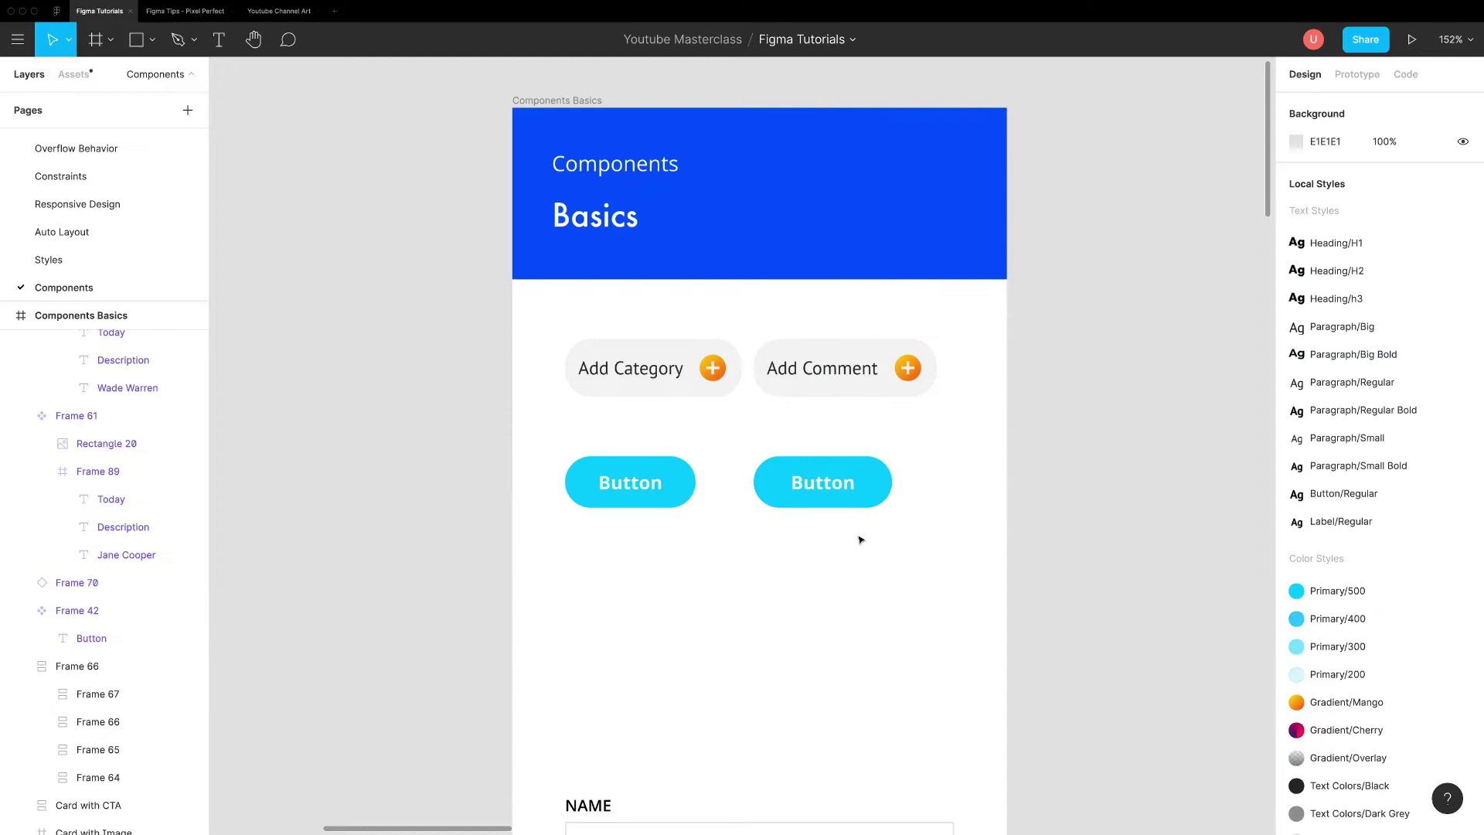
double_click(840, 484)
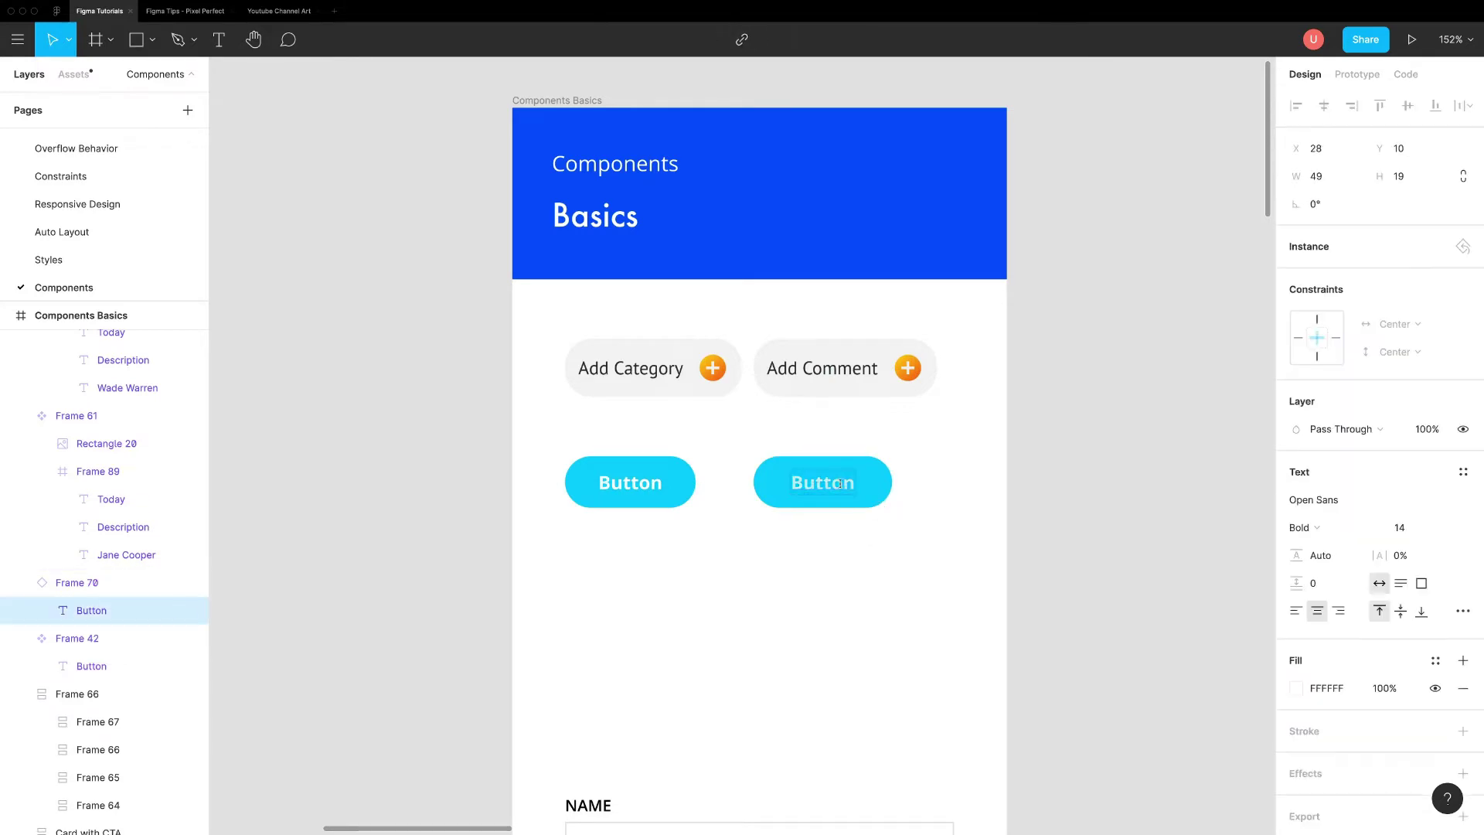
type("Submit")
left_click(882, 531)
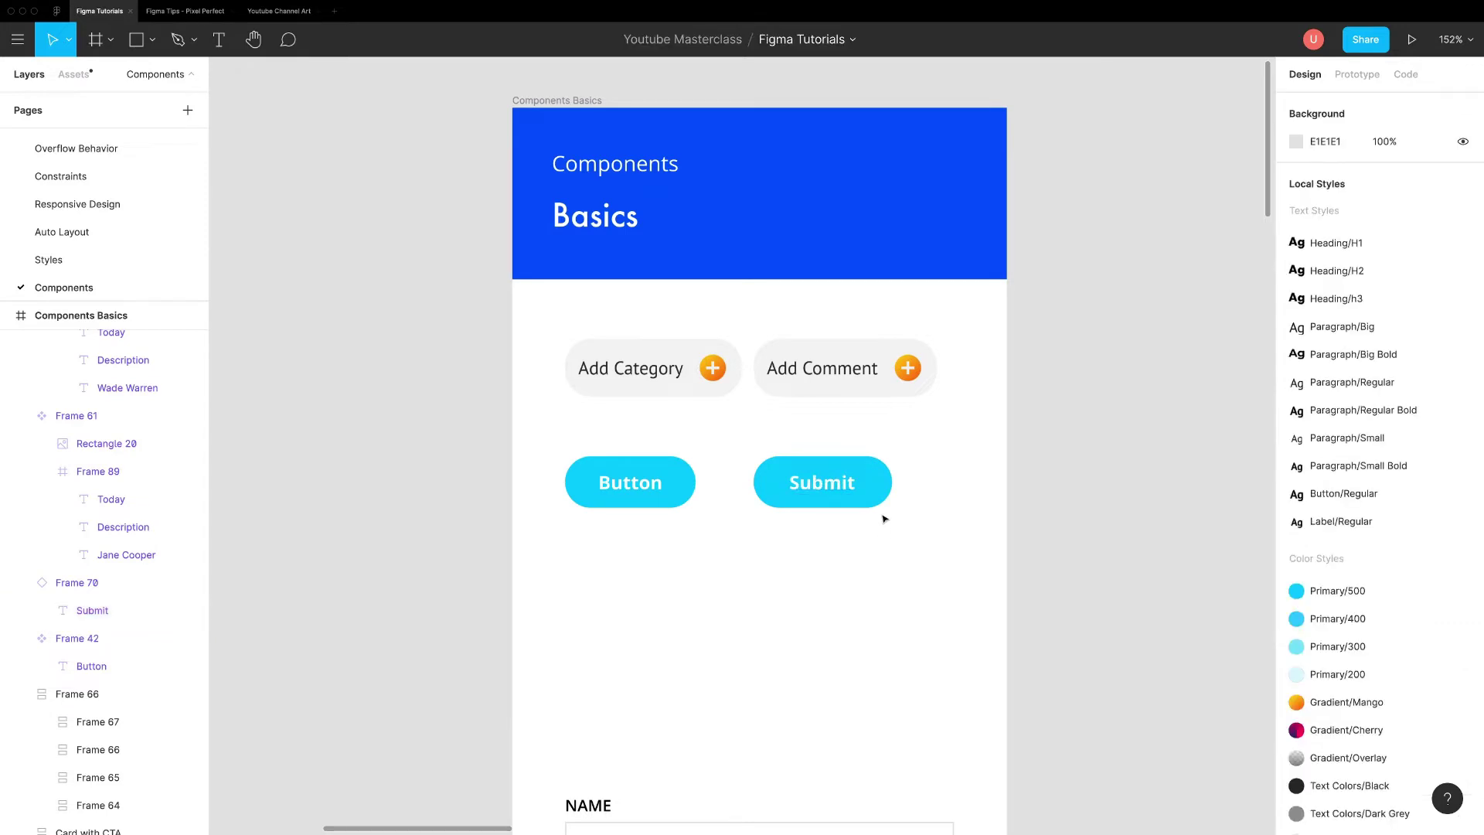
left_click(887, 484)
left_click(1296, 653)
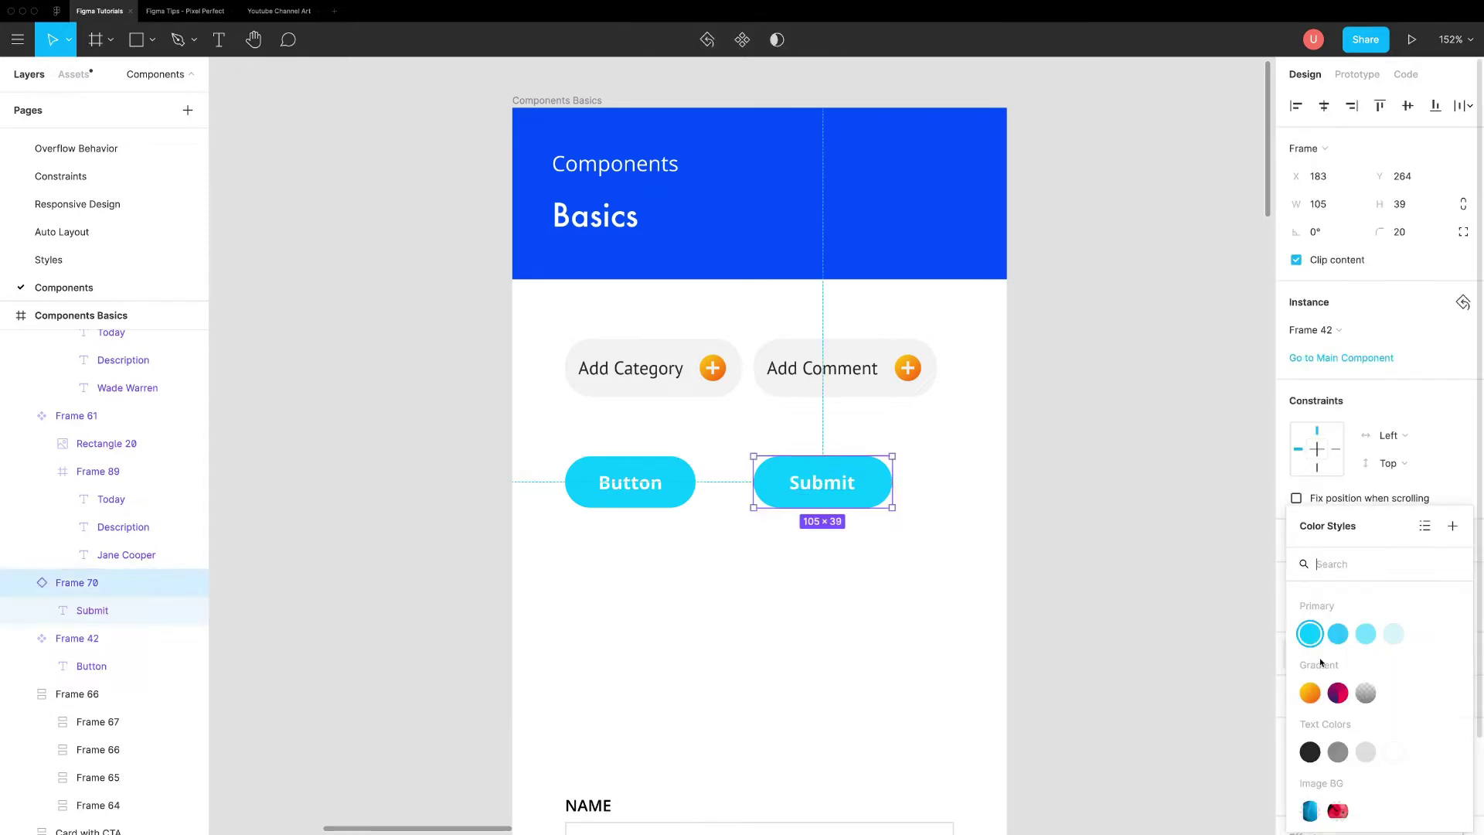
left_click(1303, 691)
left_click(867, 549)
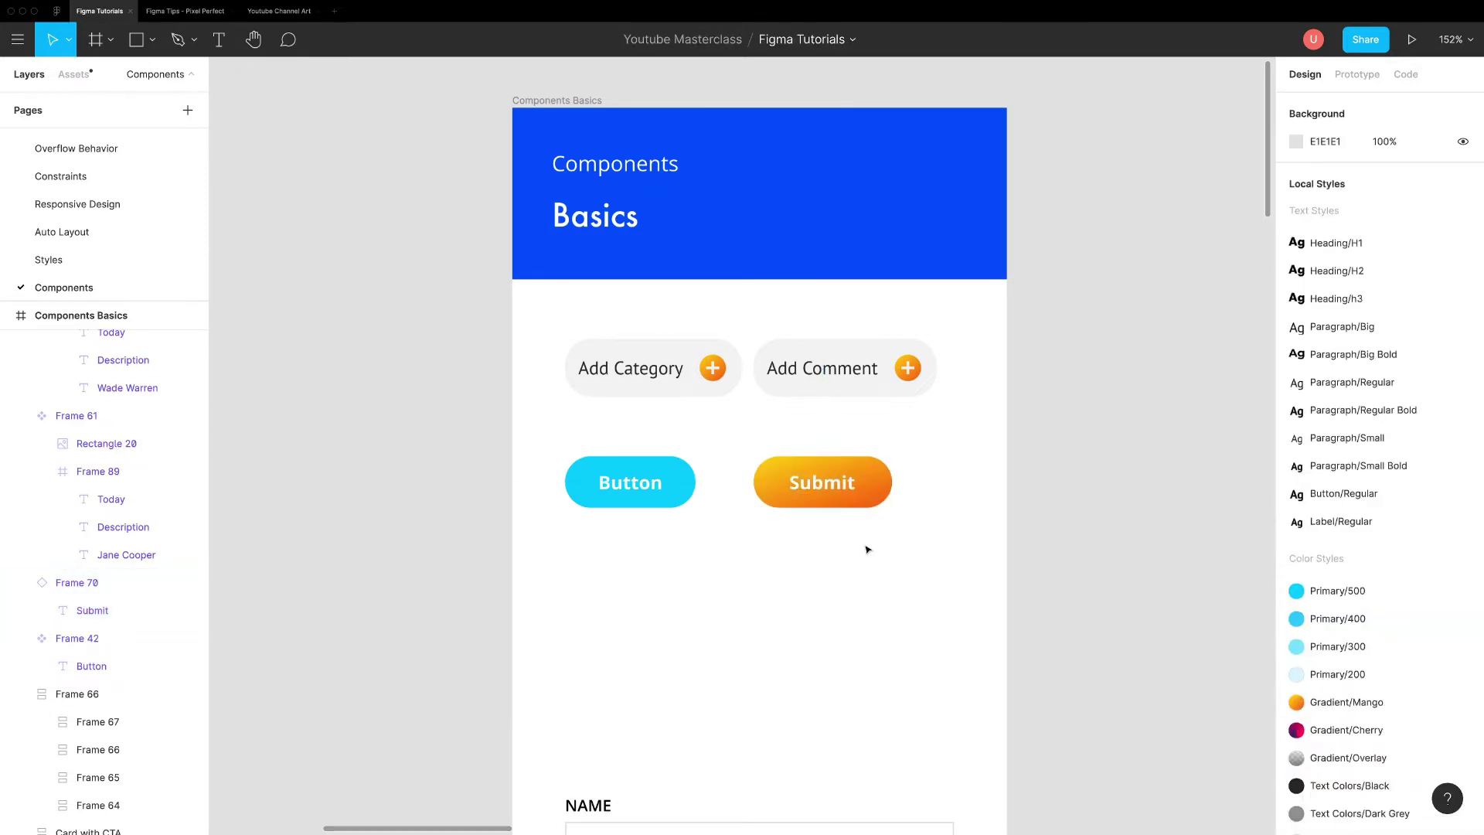
left_click(872, 494)
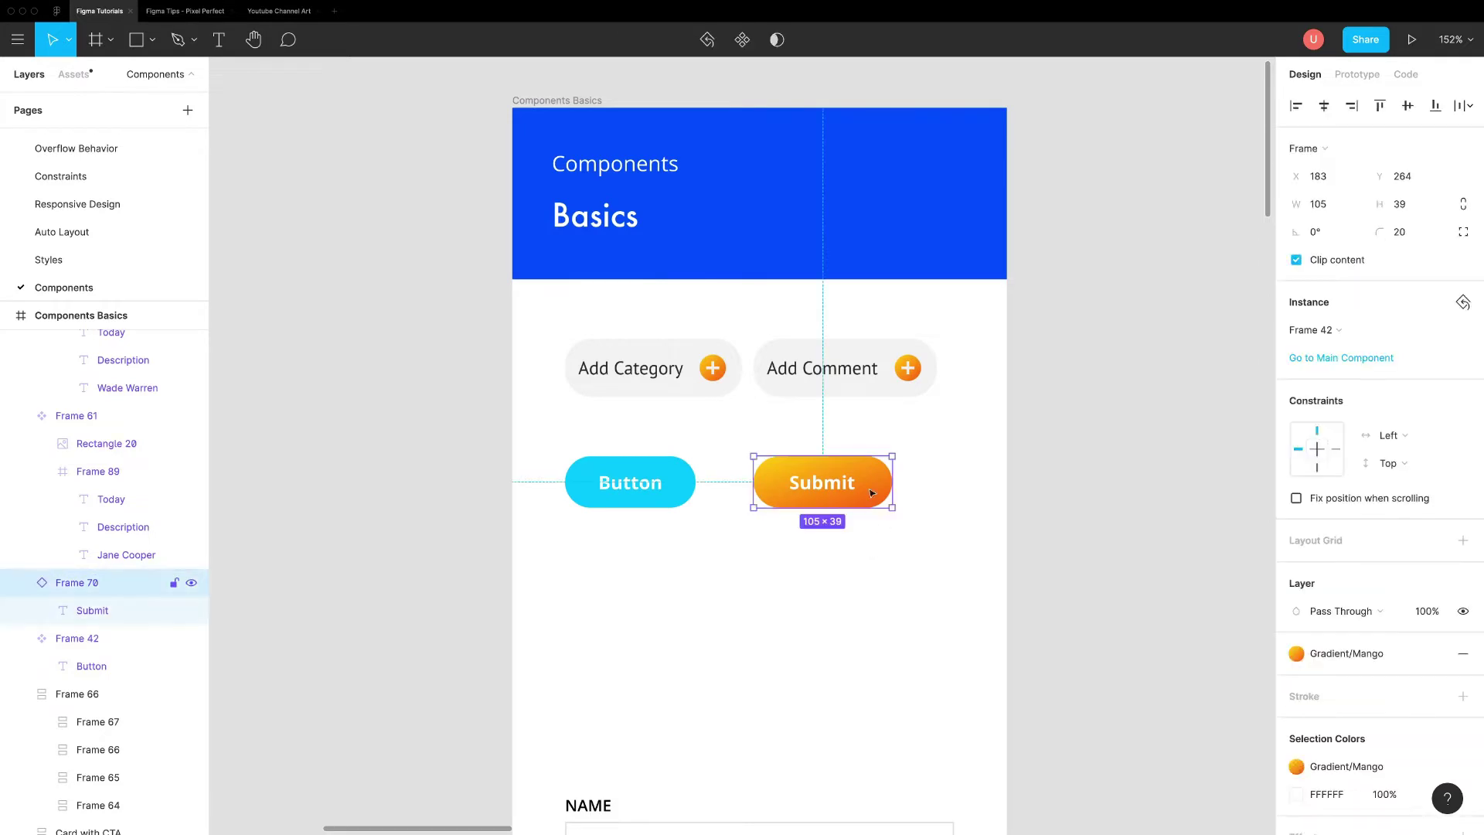
left_click(1461, 303)
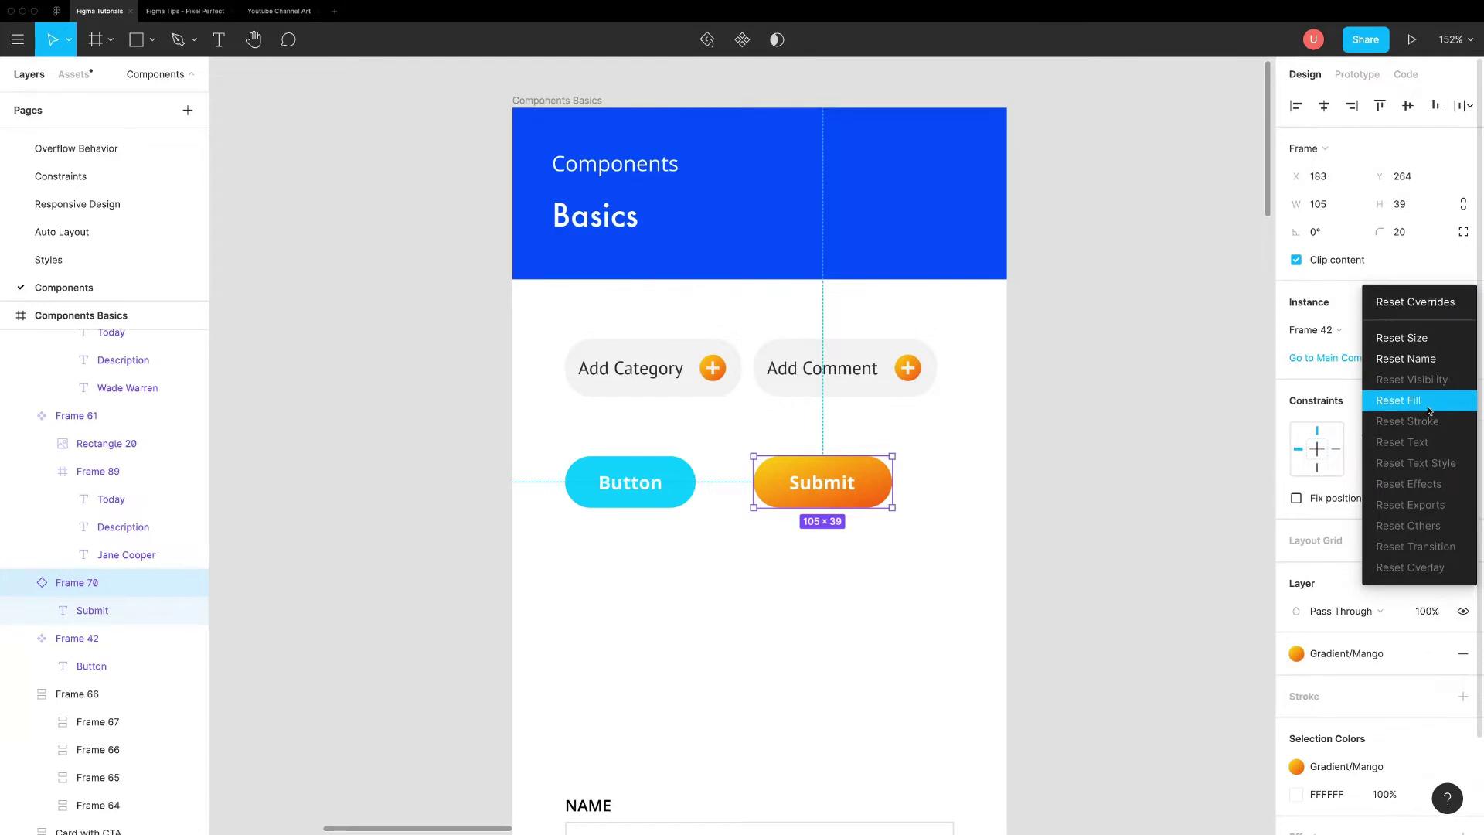
left_click(1429, 400)
left_click(982, 503)
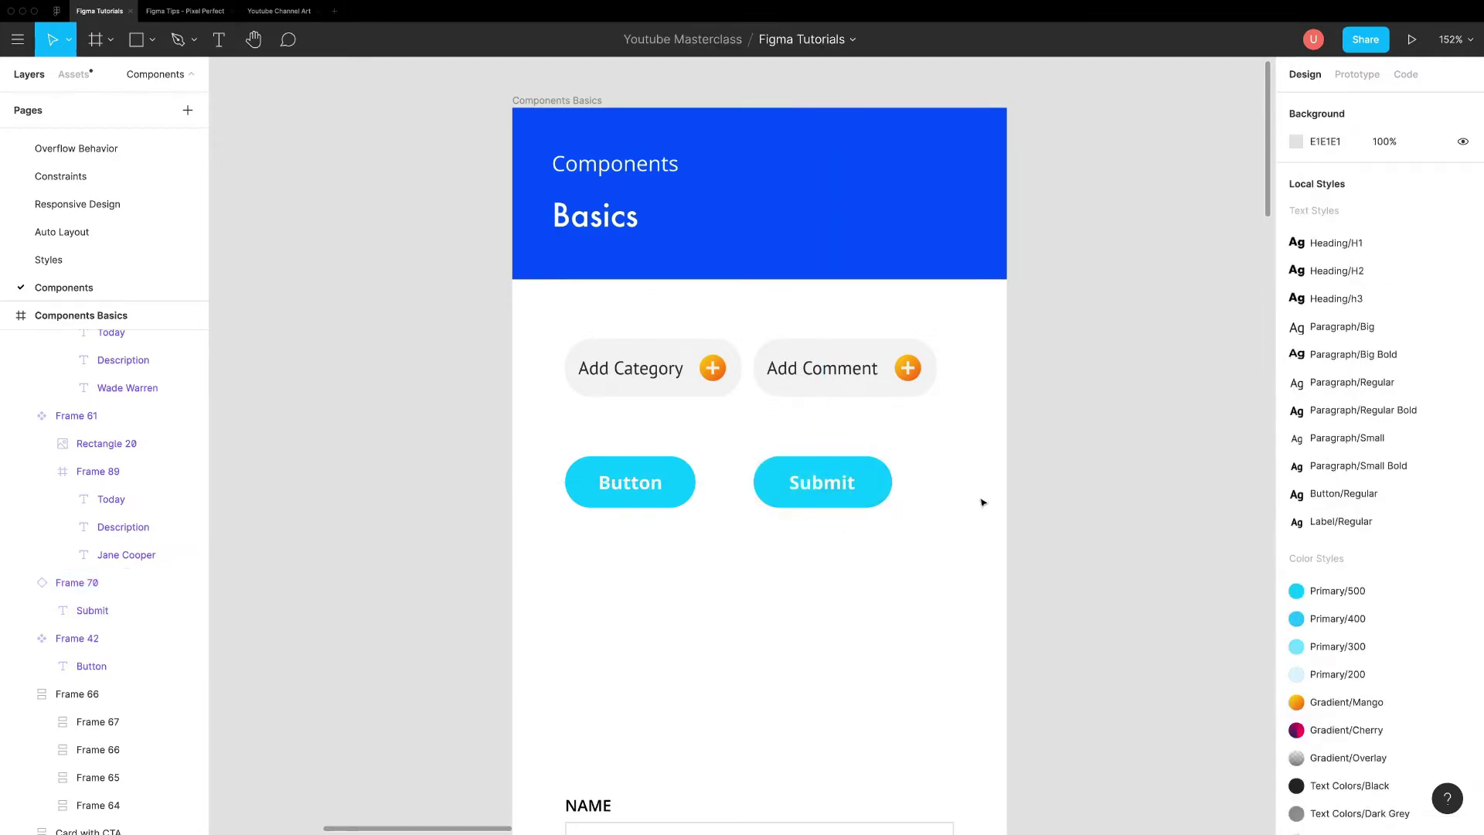
Fill the Submit instance with Gradient/Mango and push the override to the main component.
left_click(822, 482)
left_click(1314, 654)
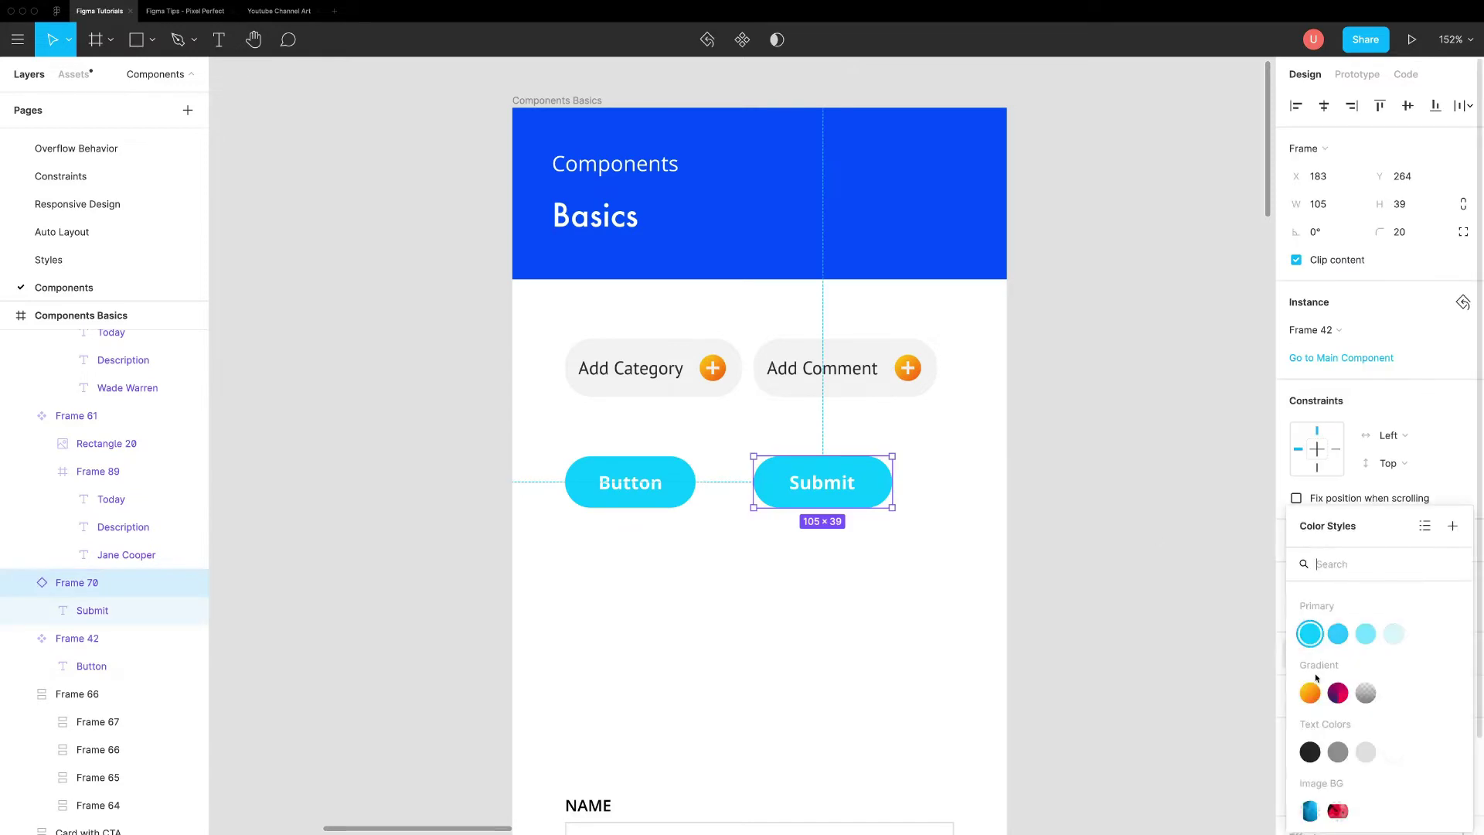
left_click(1310, 693)
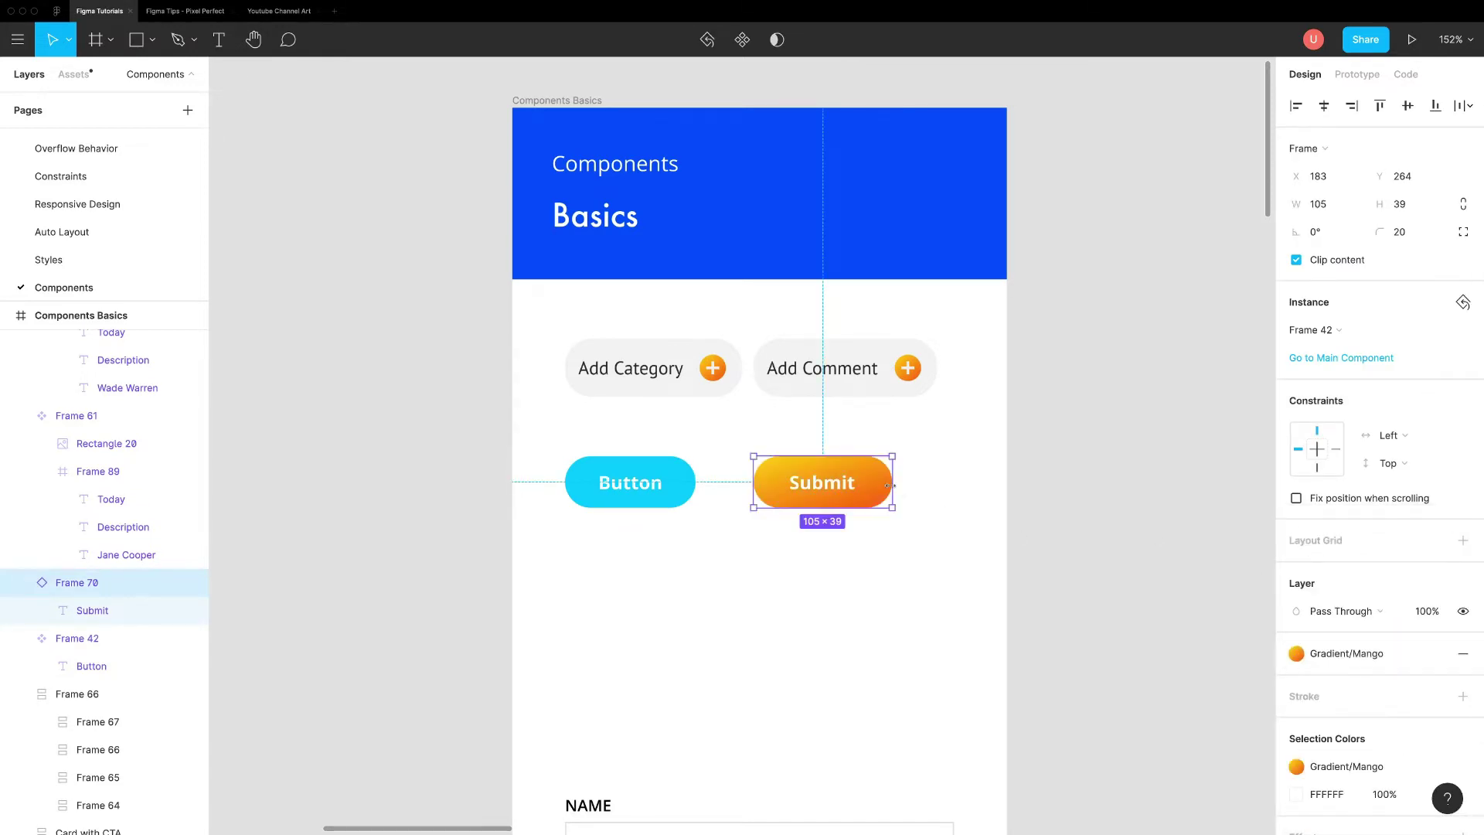
left_click(1385, 331)
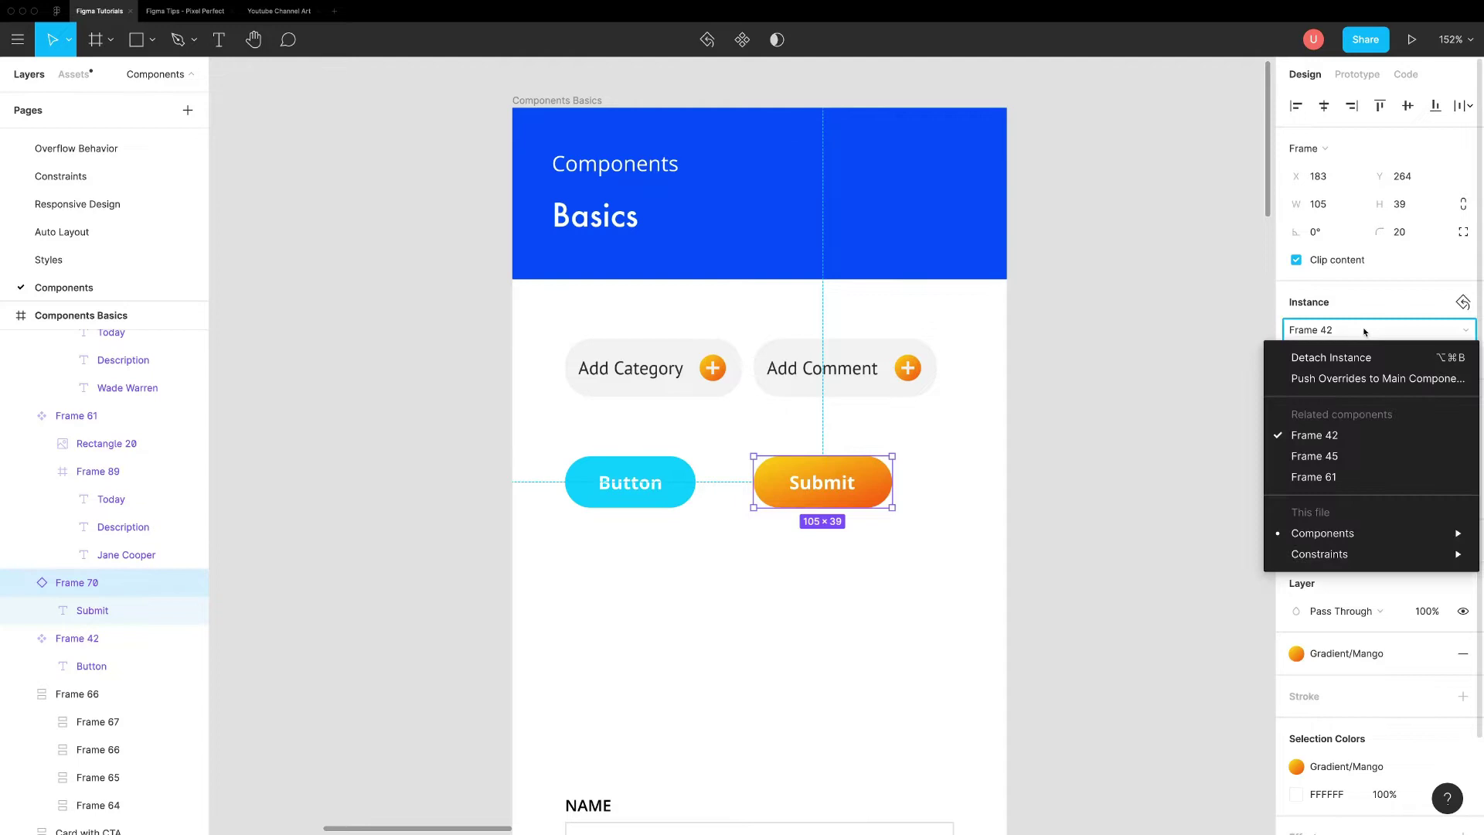
left_click(1344, 378)
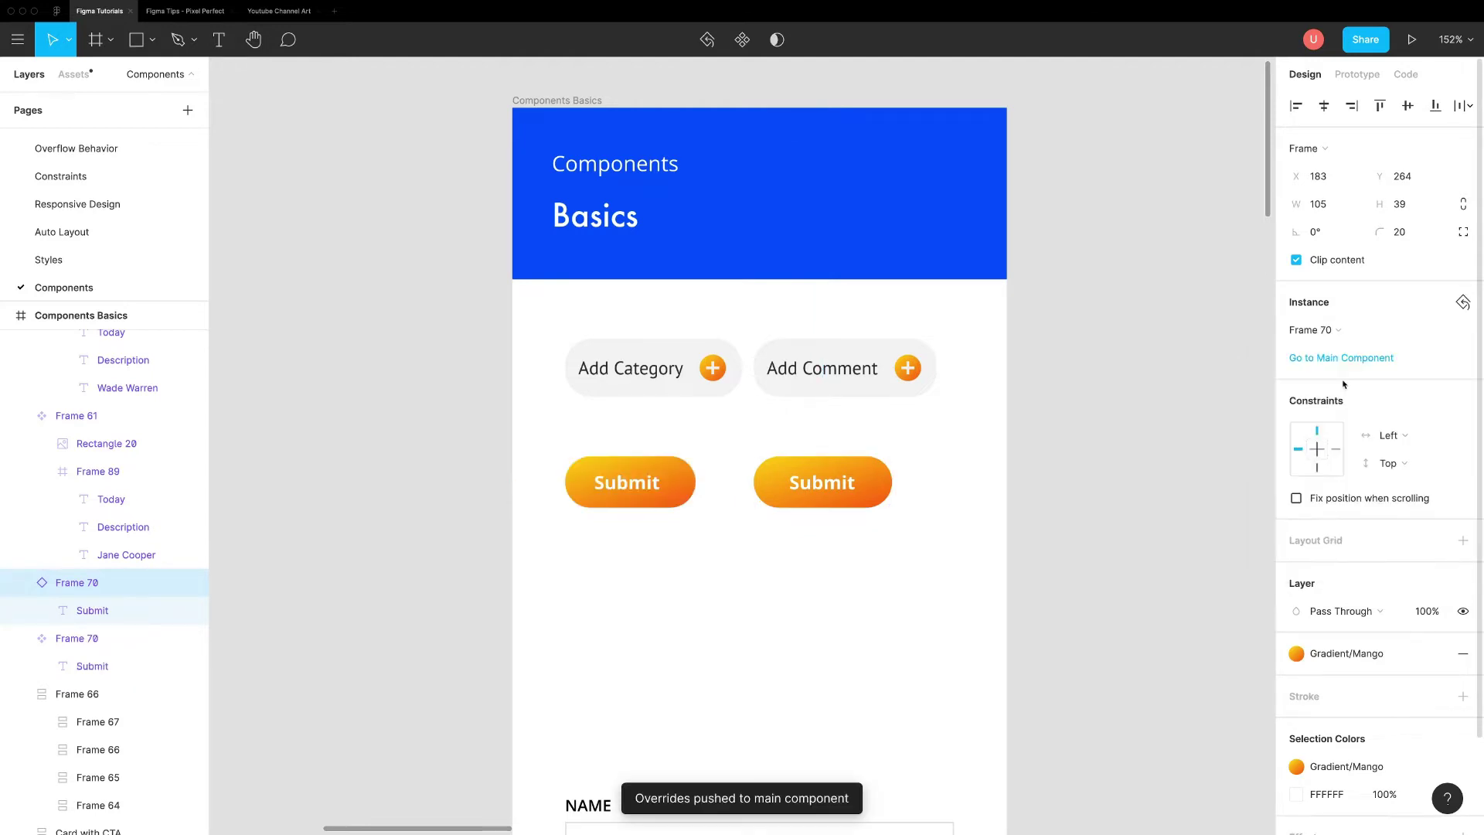
left_click(915, 533)
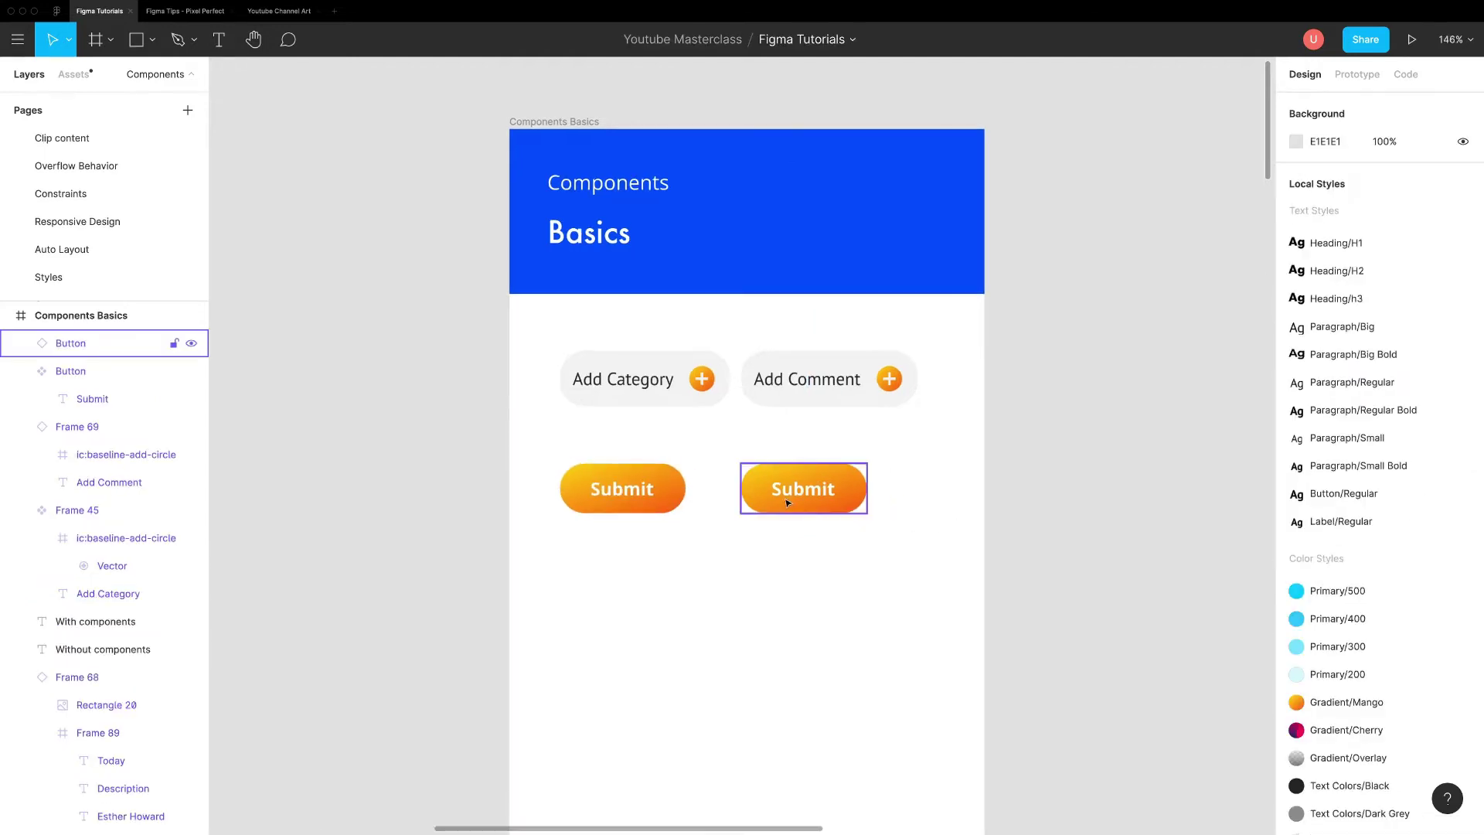
Detach the Submit button from its component.
left_click(788, 503)
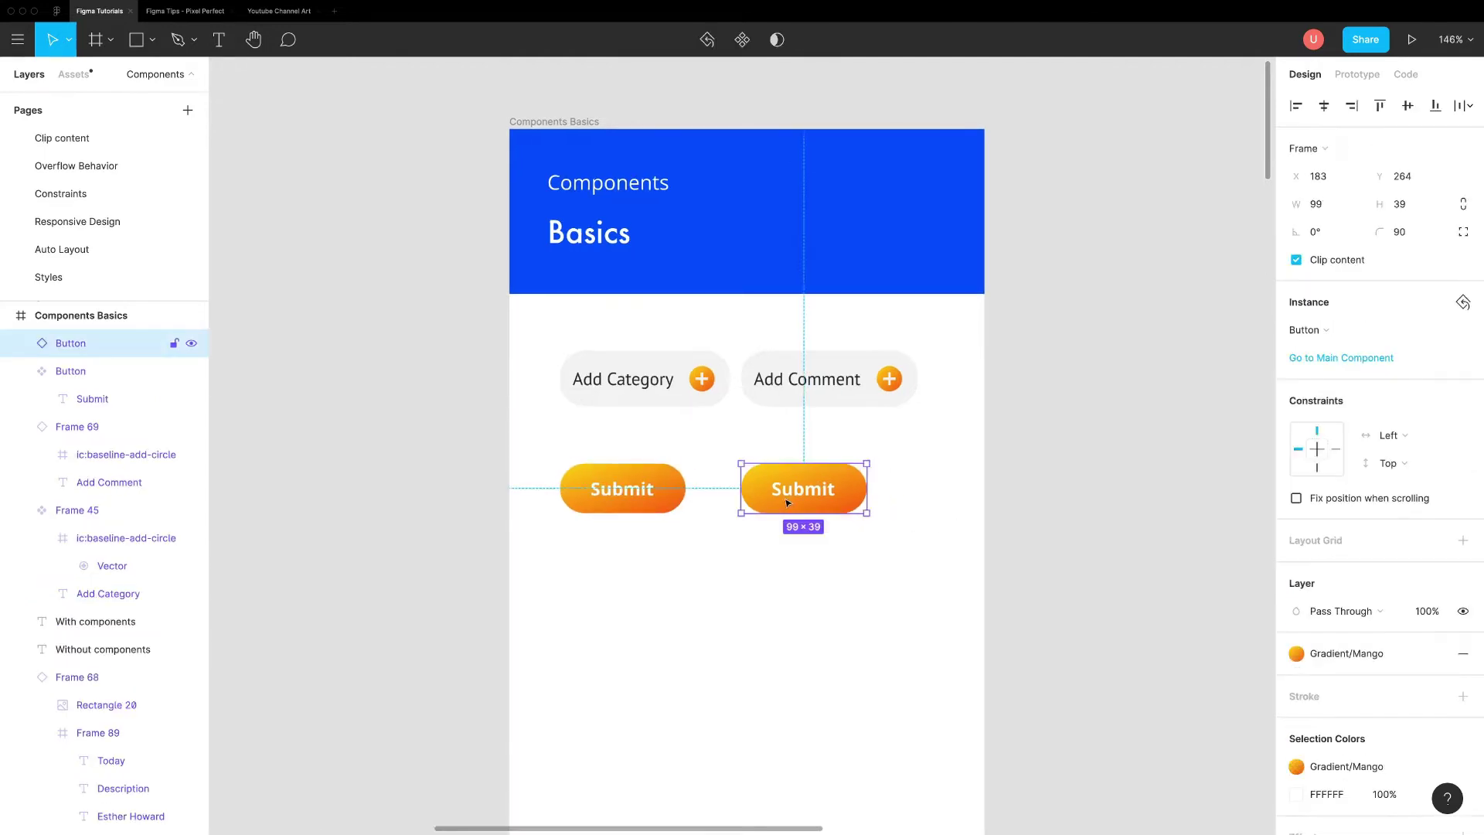
left_click(788, 554)
left_click(792, 508)
right_click(791, 507)
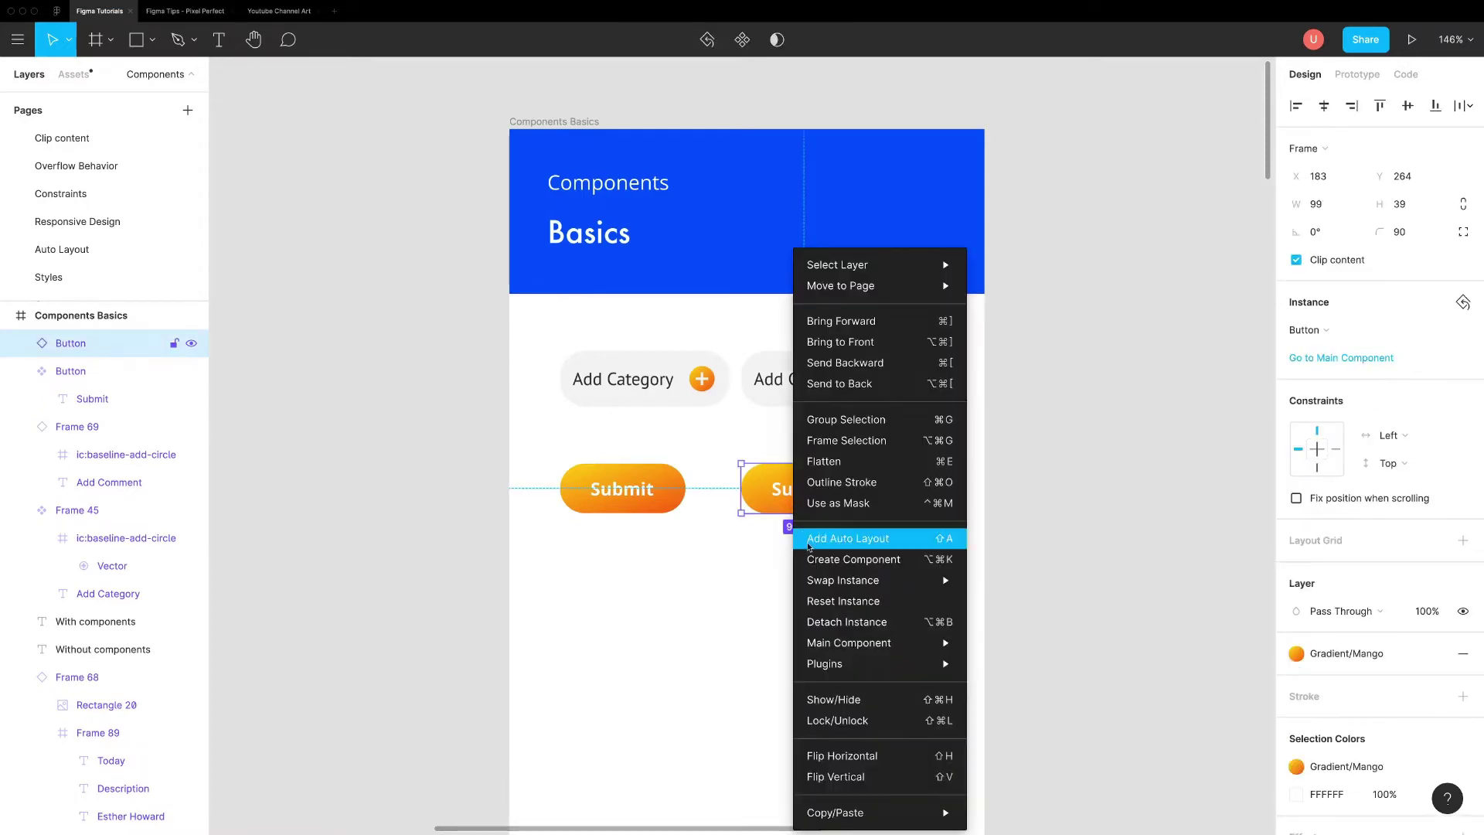
left_click(831, 619)
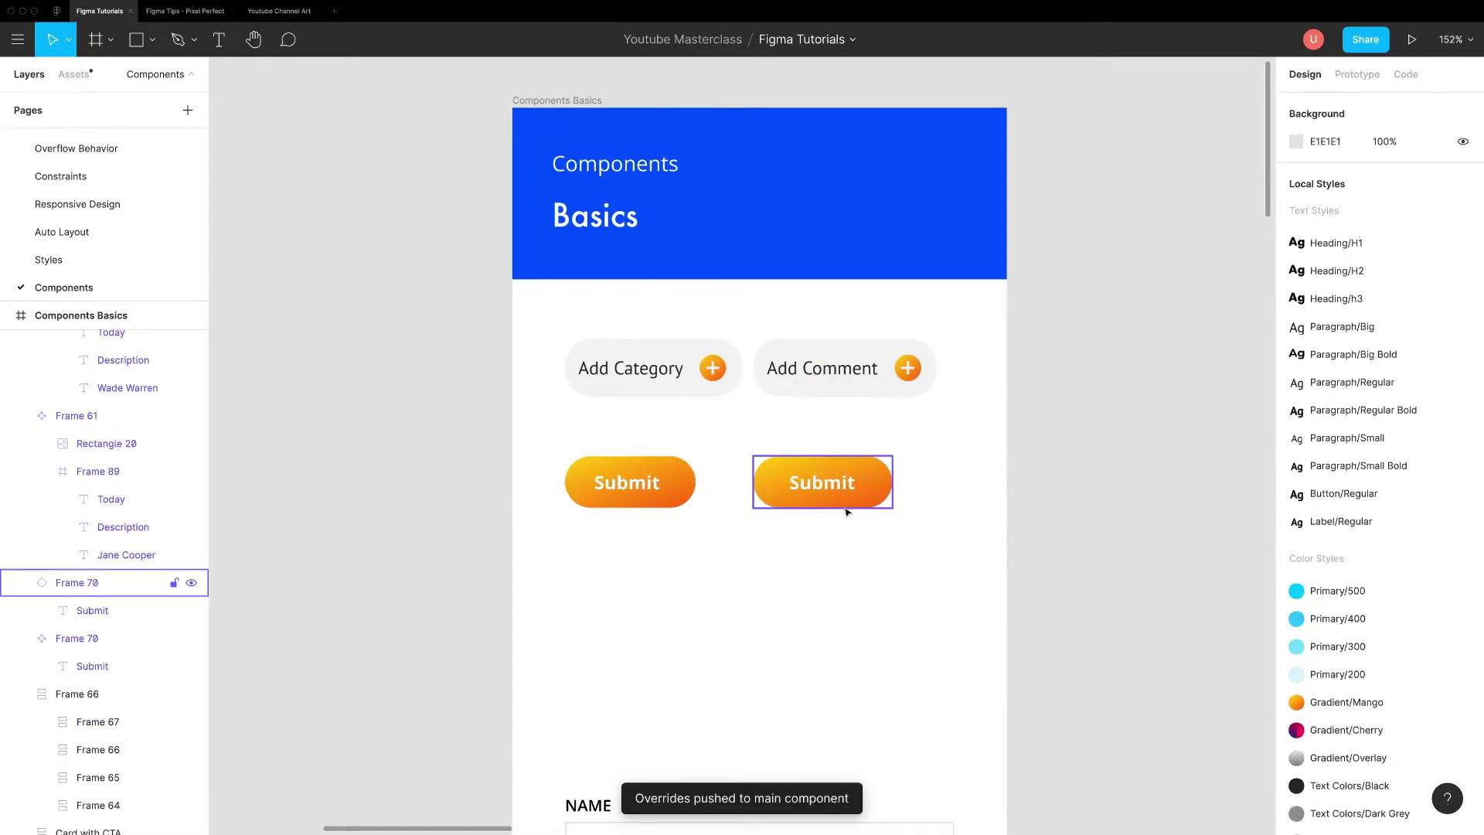
Delete the left Submit main component and detach the remaining instance.
left_click(841, 502)
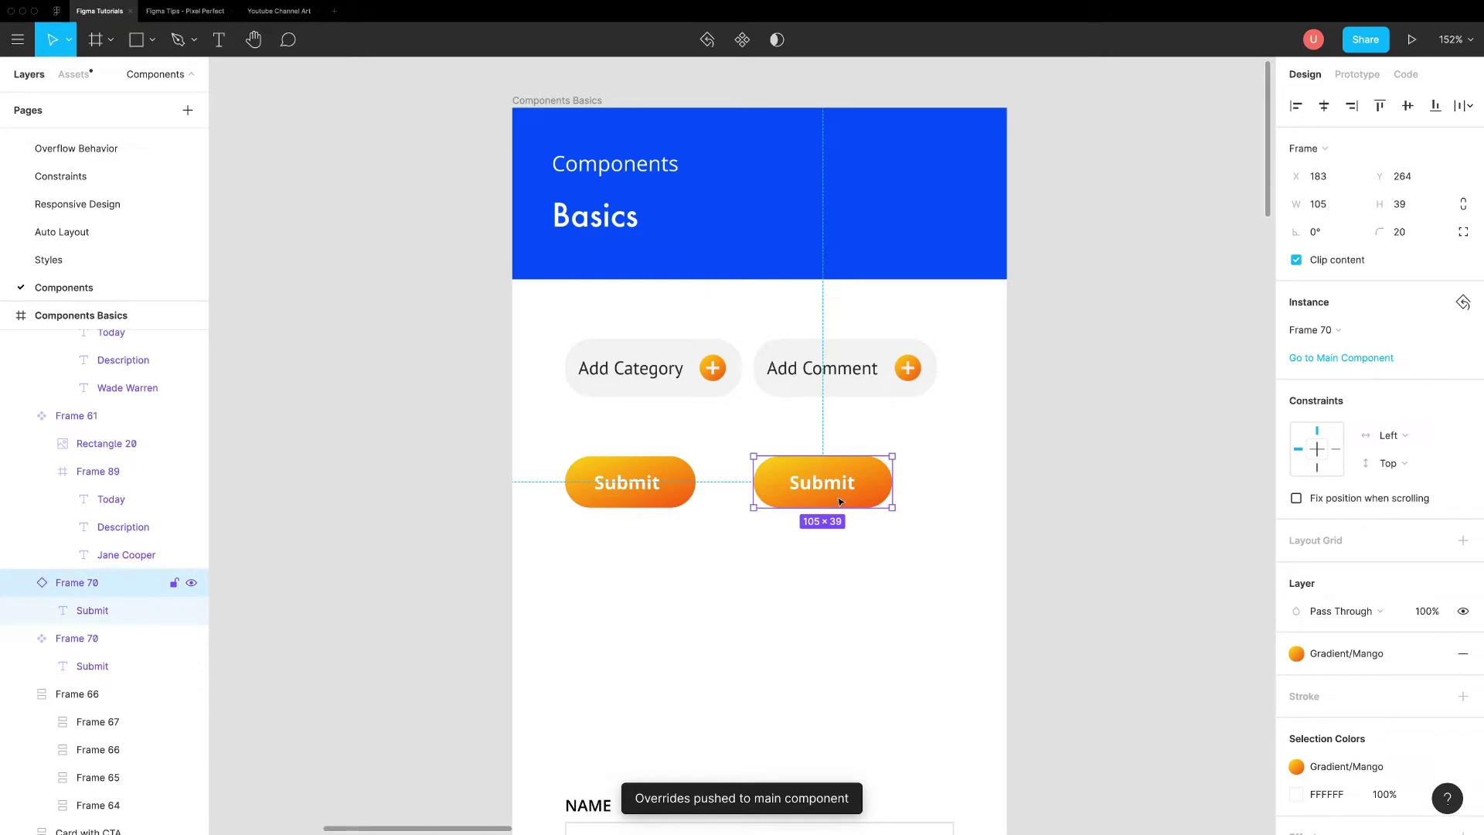
left_click(648, 483)
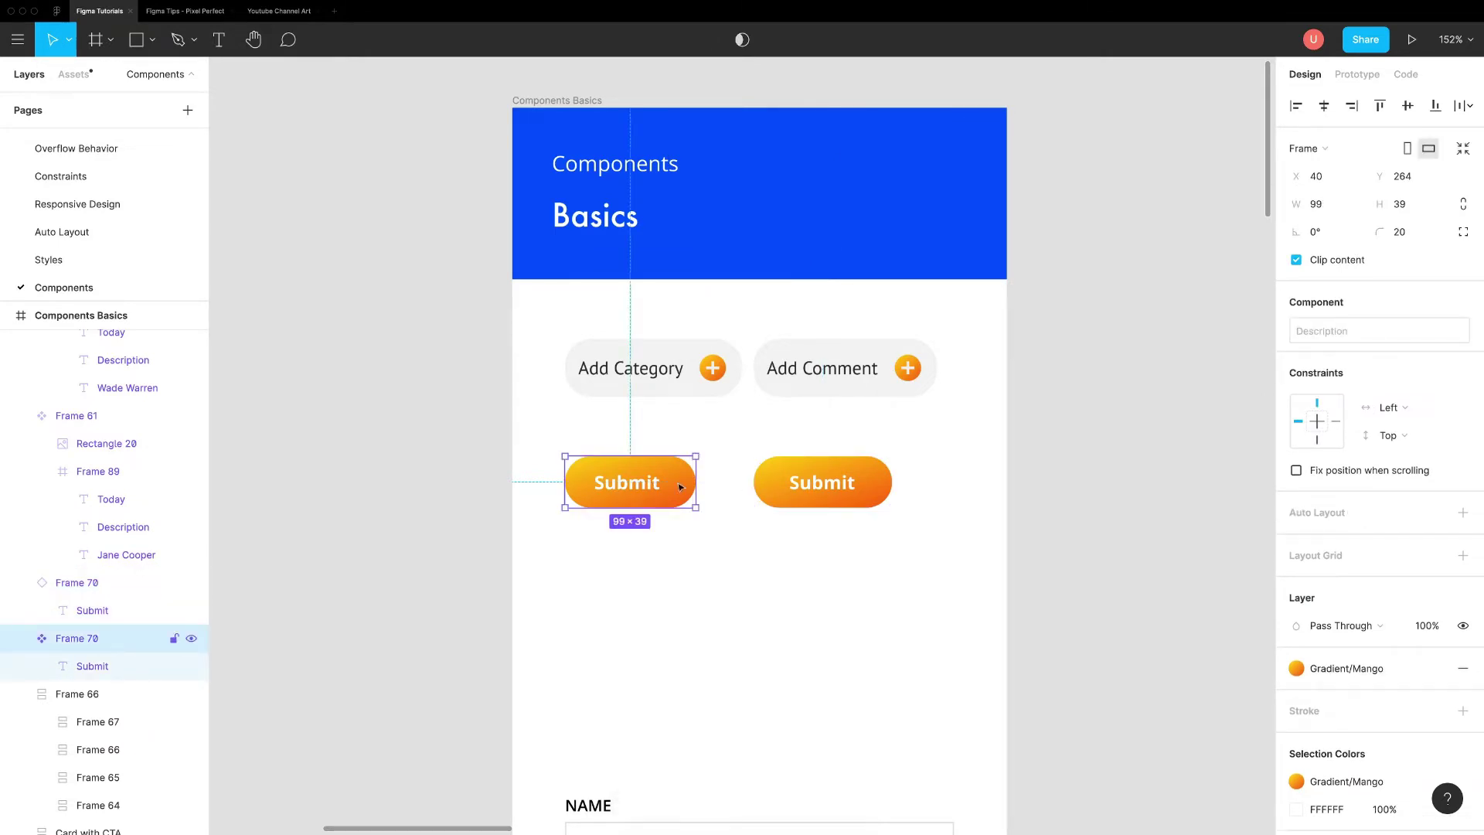
key("Delete")
right_click(849, 484)
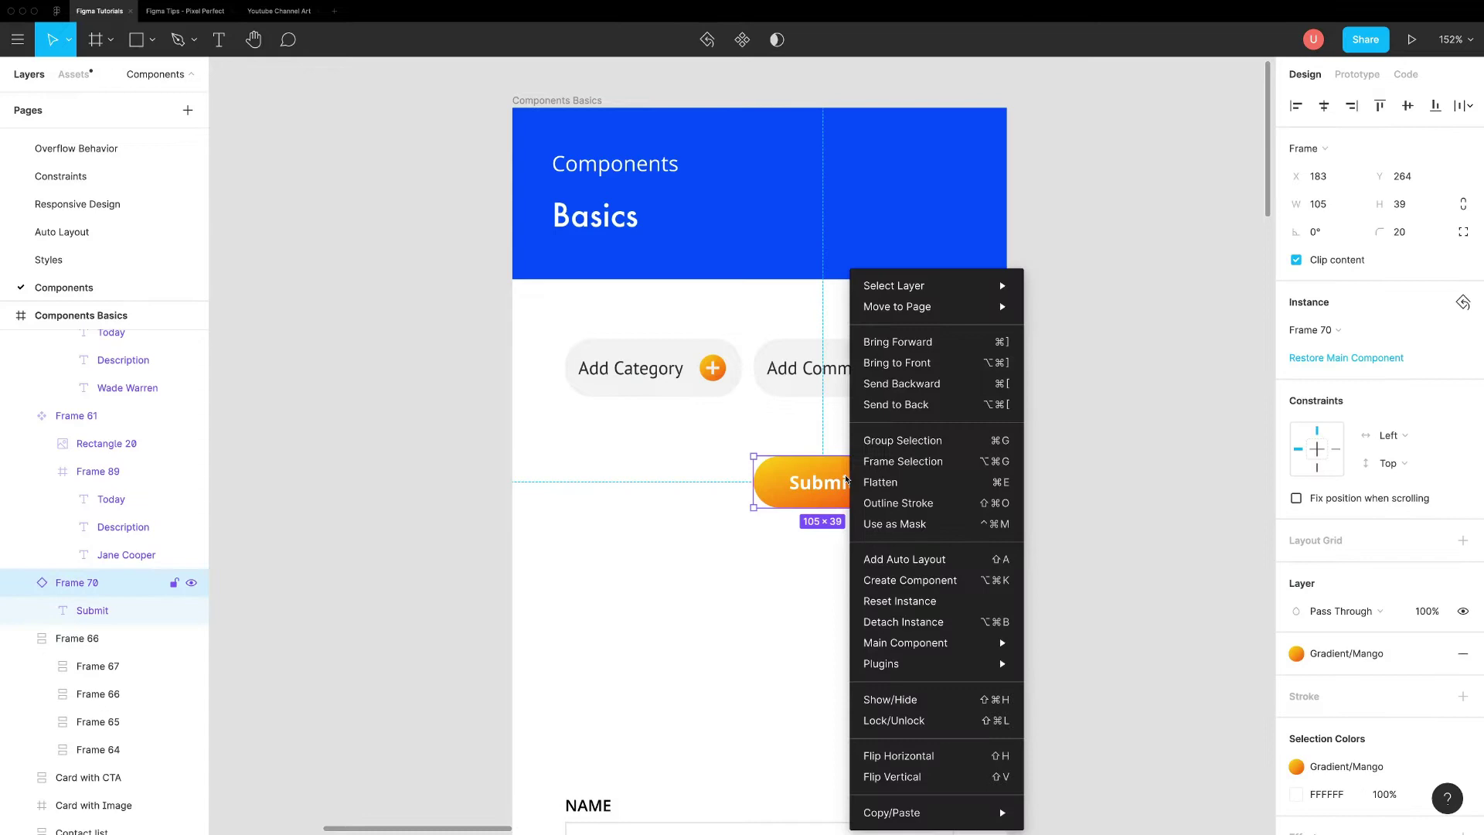
left_click(876, 630)
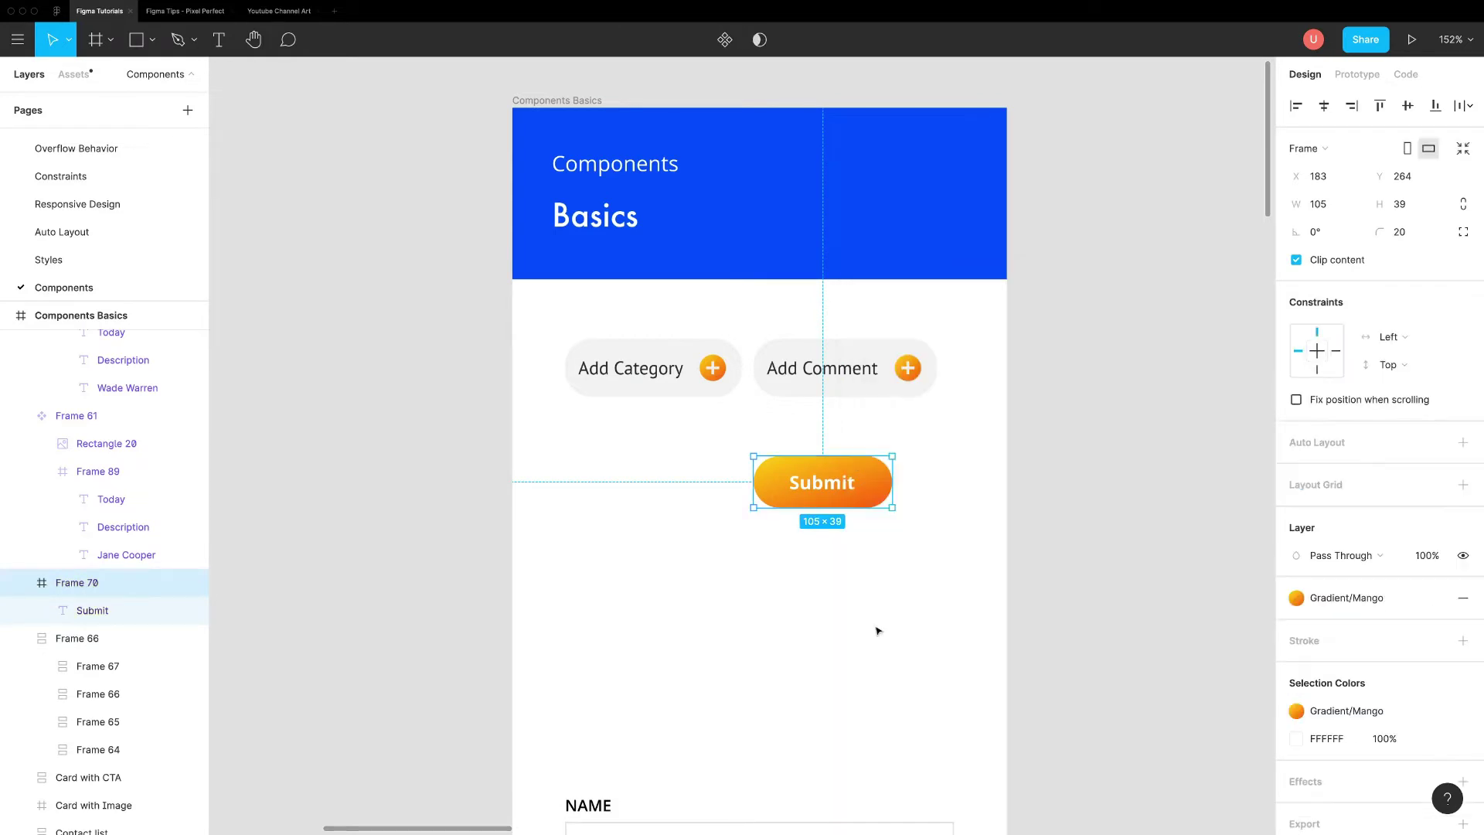
left_click(841, 572)
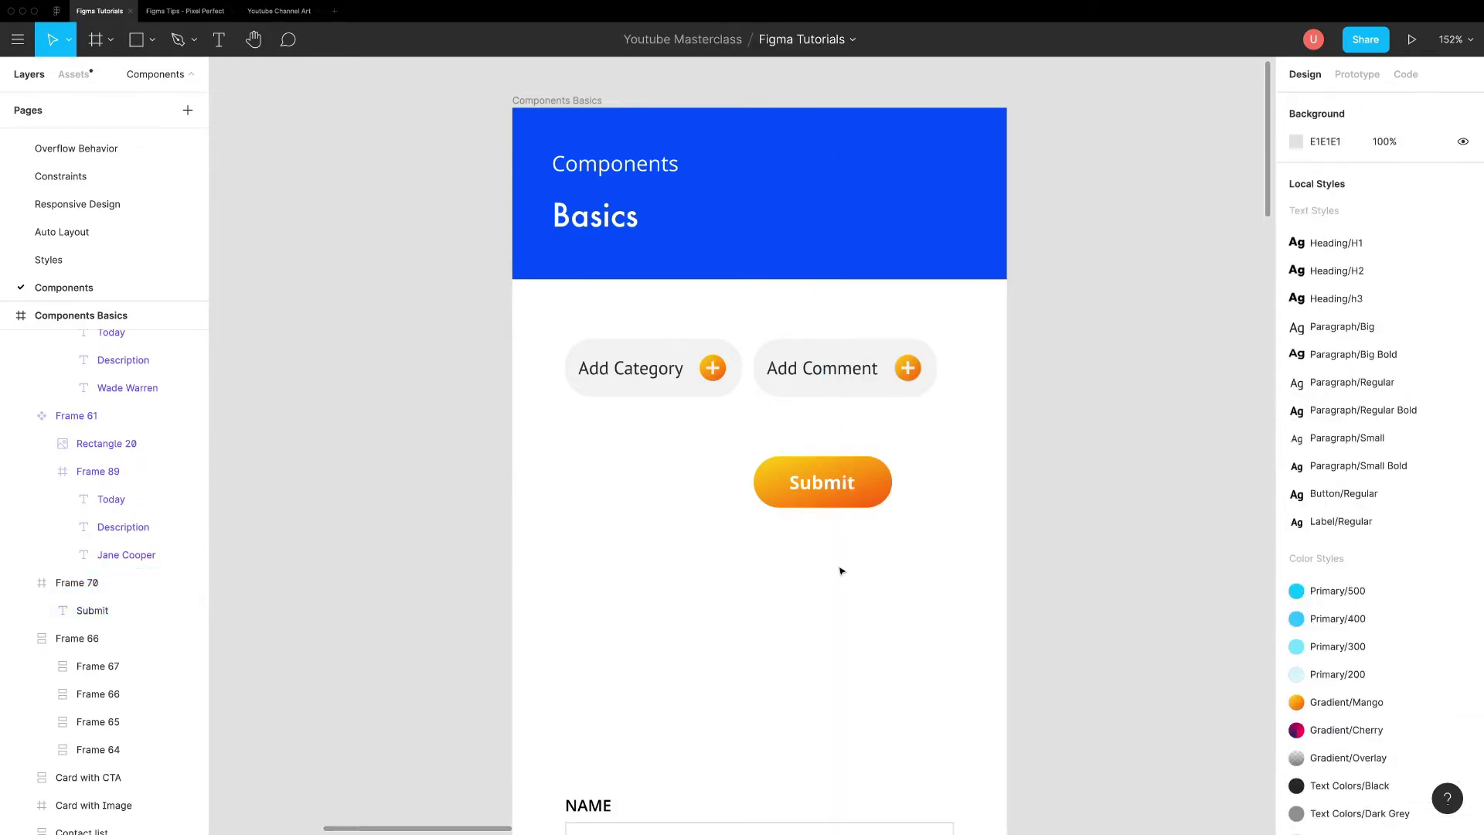
Undo the detach and restore the Submit instance's main component.
left_click(819, 494)
key("Escape")
left_click(814, 504)
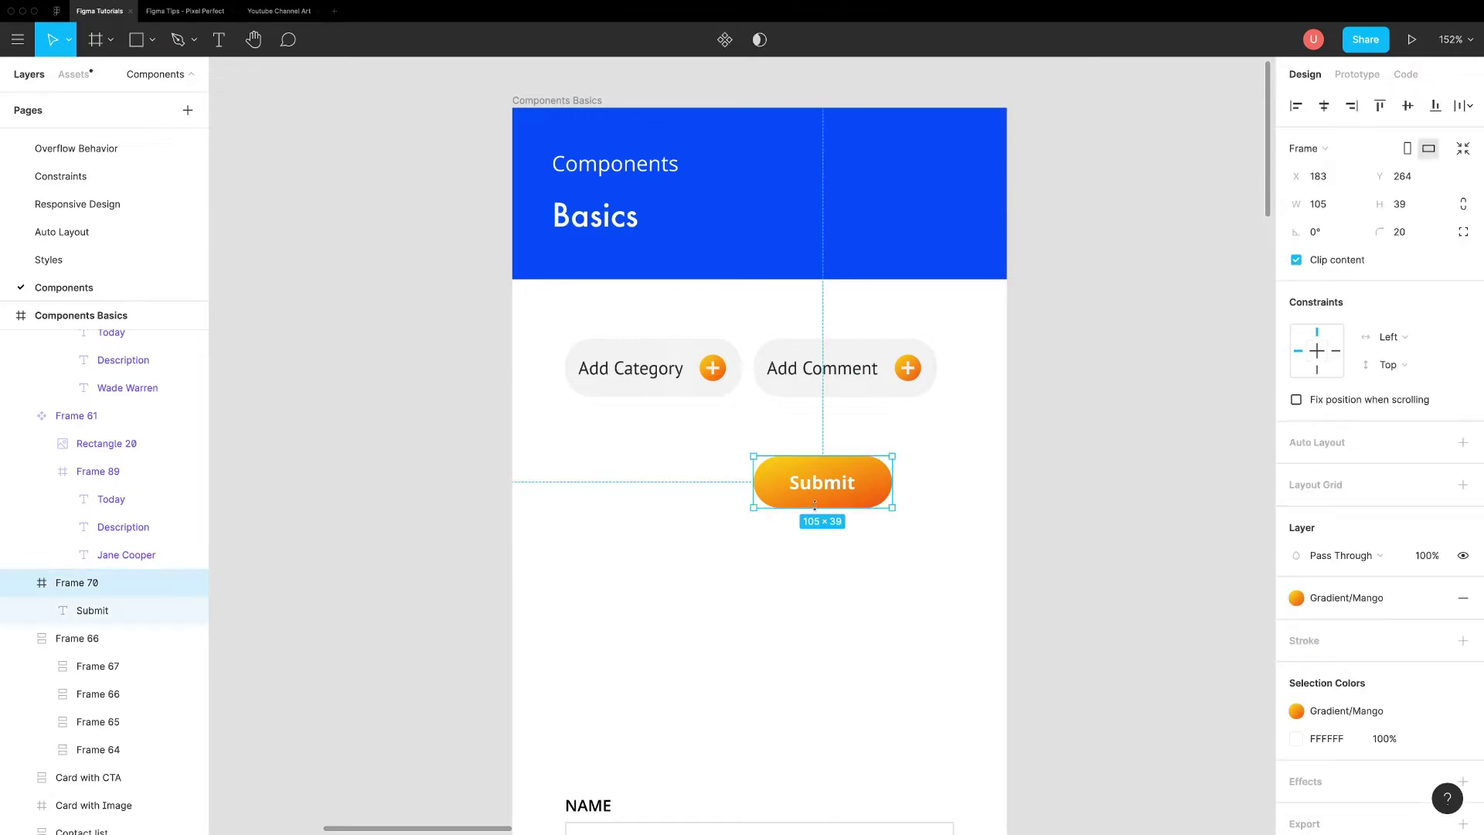
key("ctrl+z")
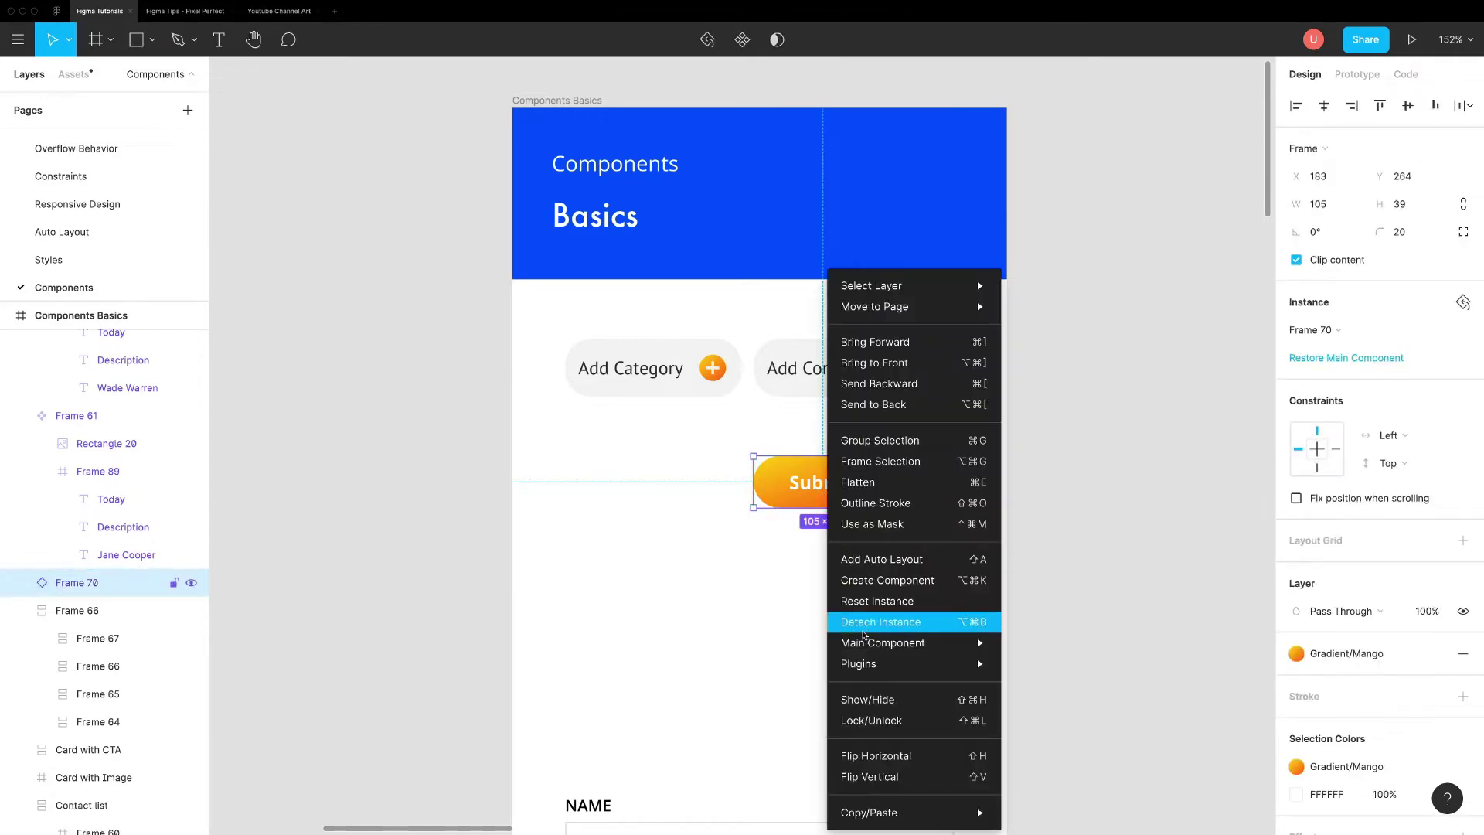
mouse_move(864, 644)
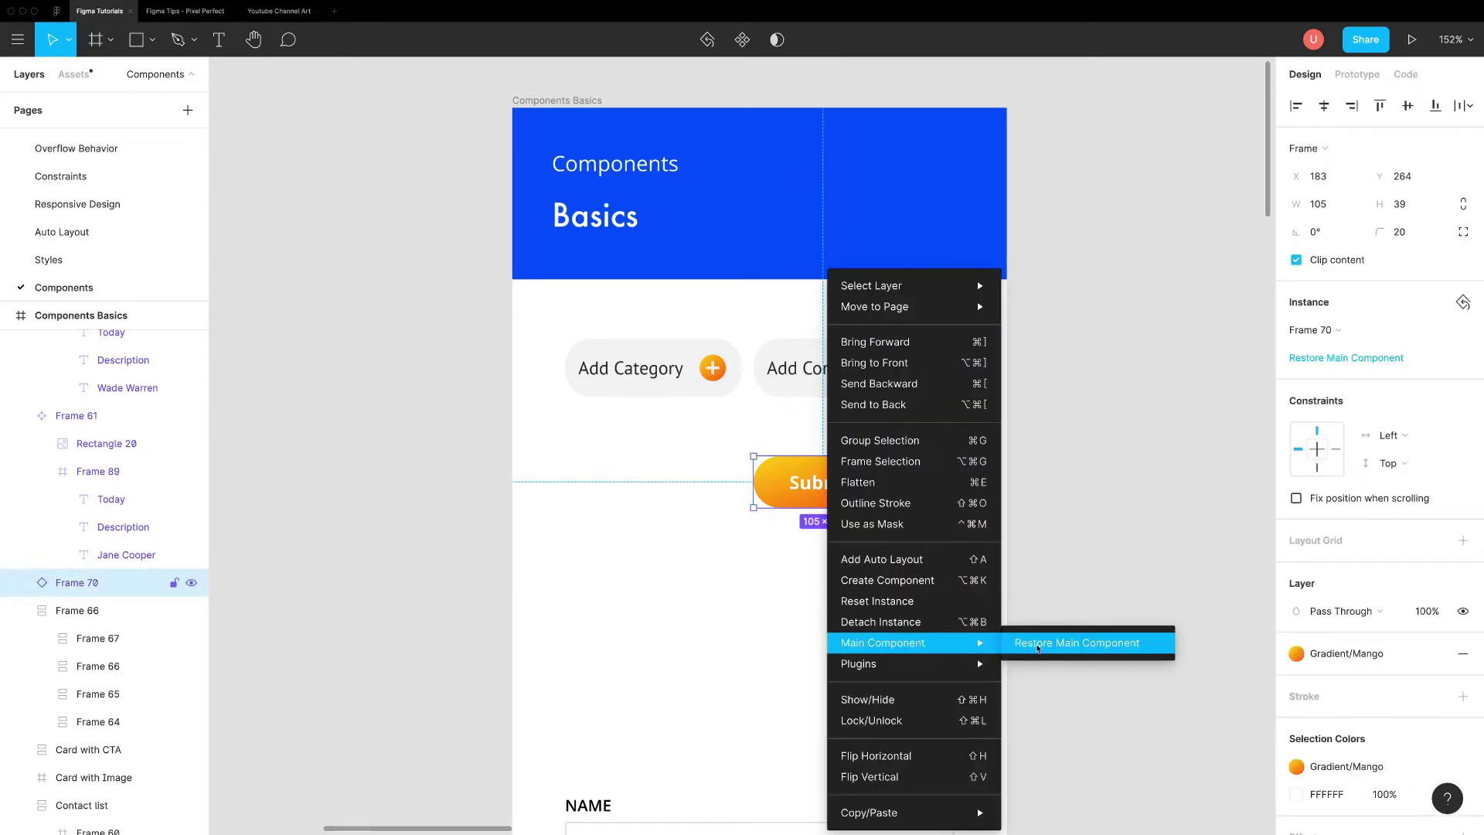
left_click(1040, 650)
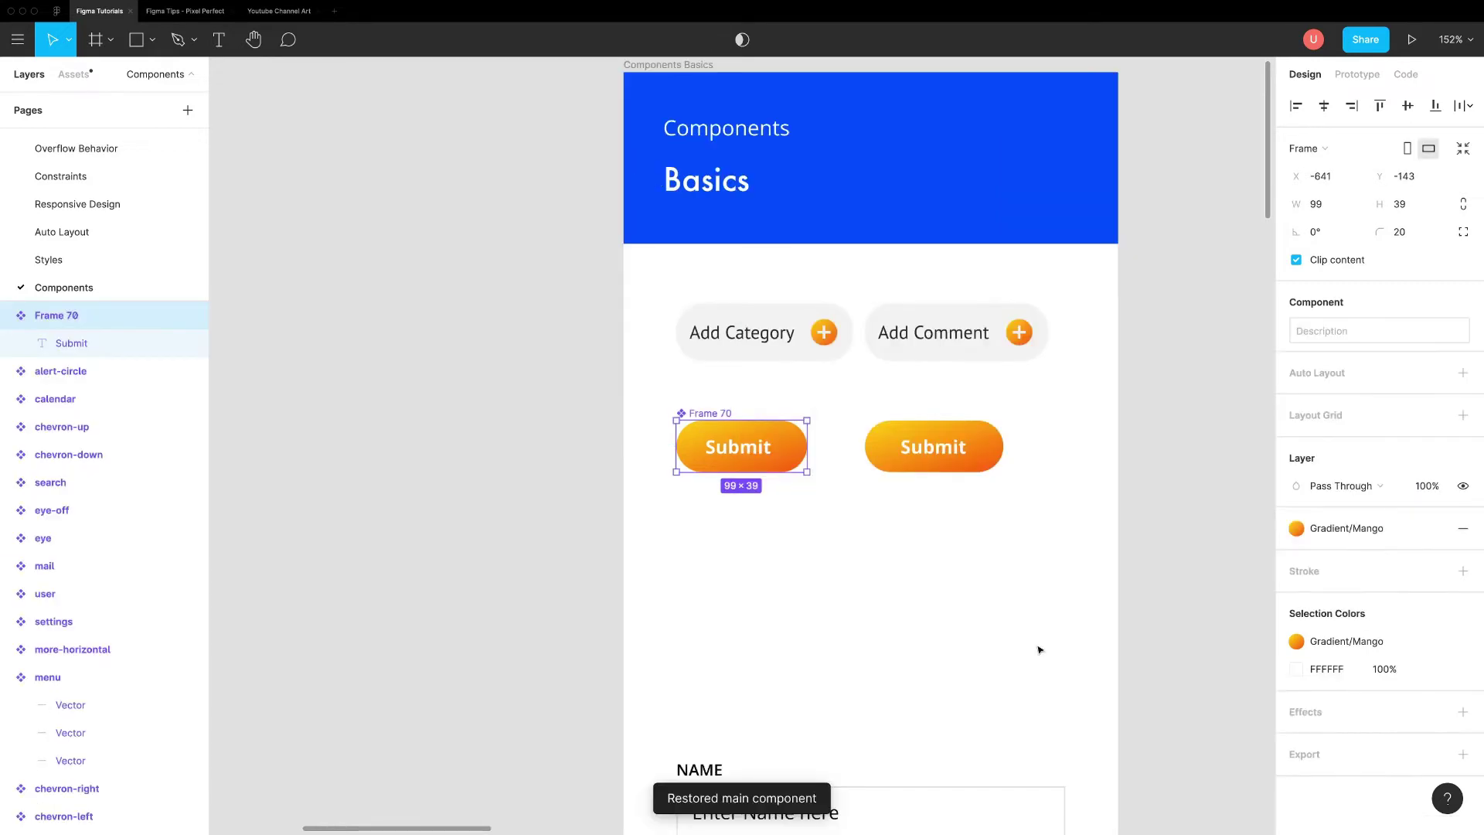
Draw a frame around the 19 icon components and name it Icons.
left_click(870, 538)
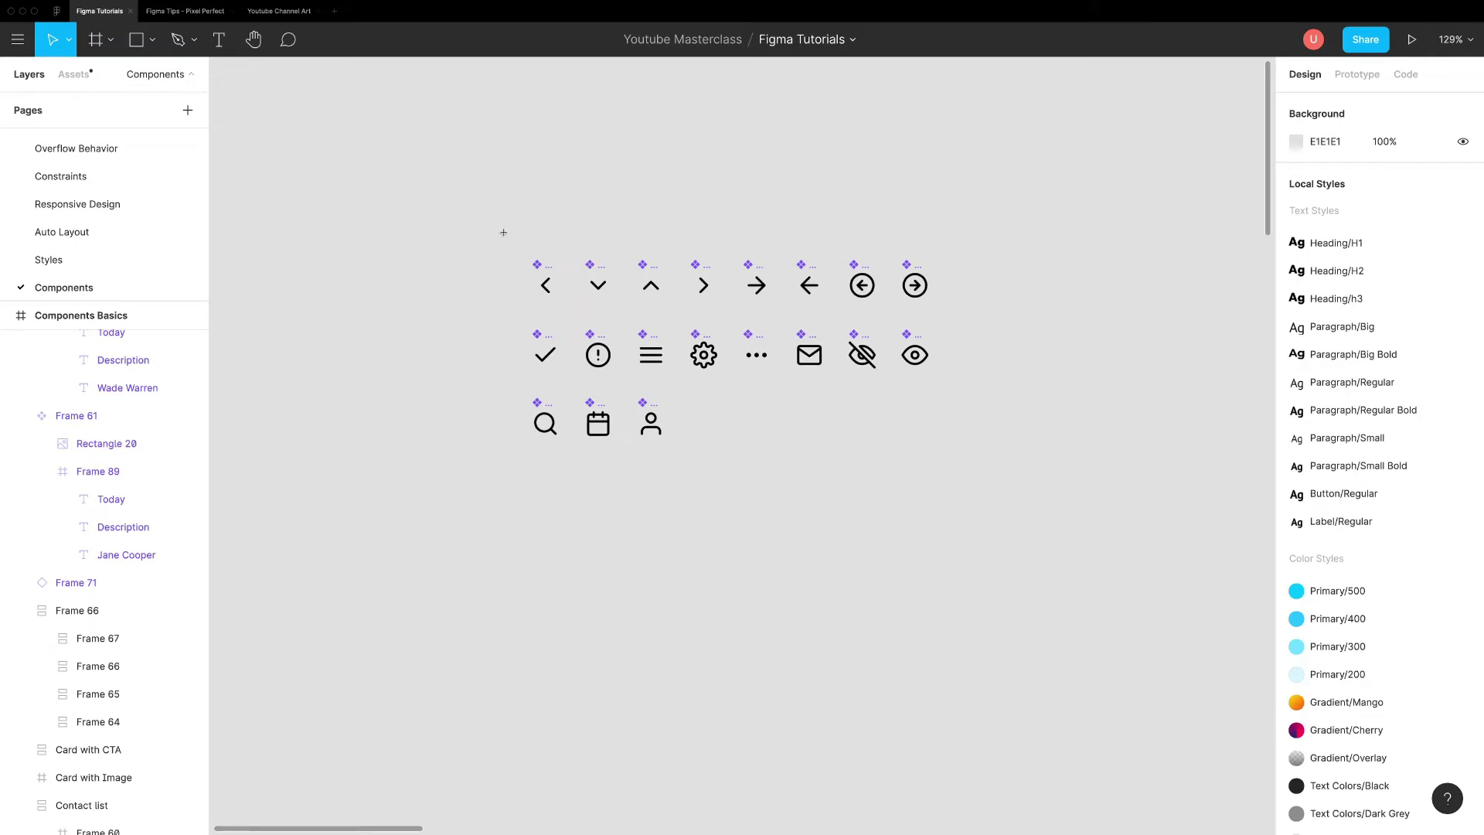
key("f")
left_click_drag(503, 232, 959, 472)
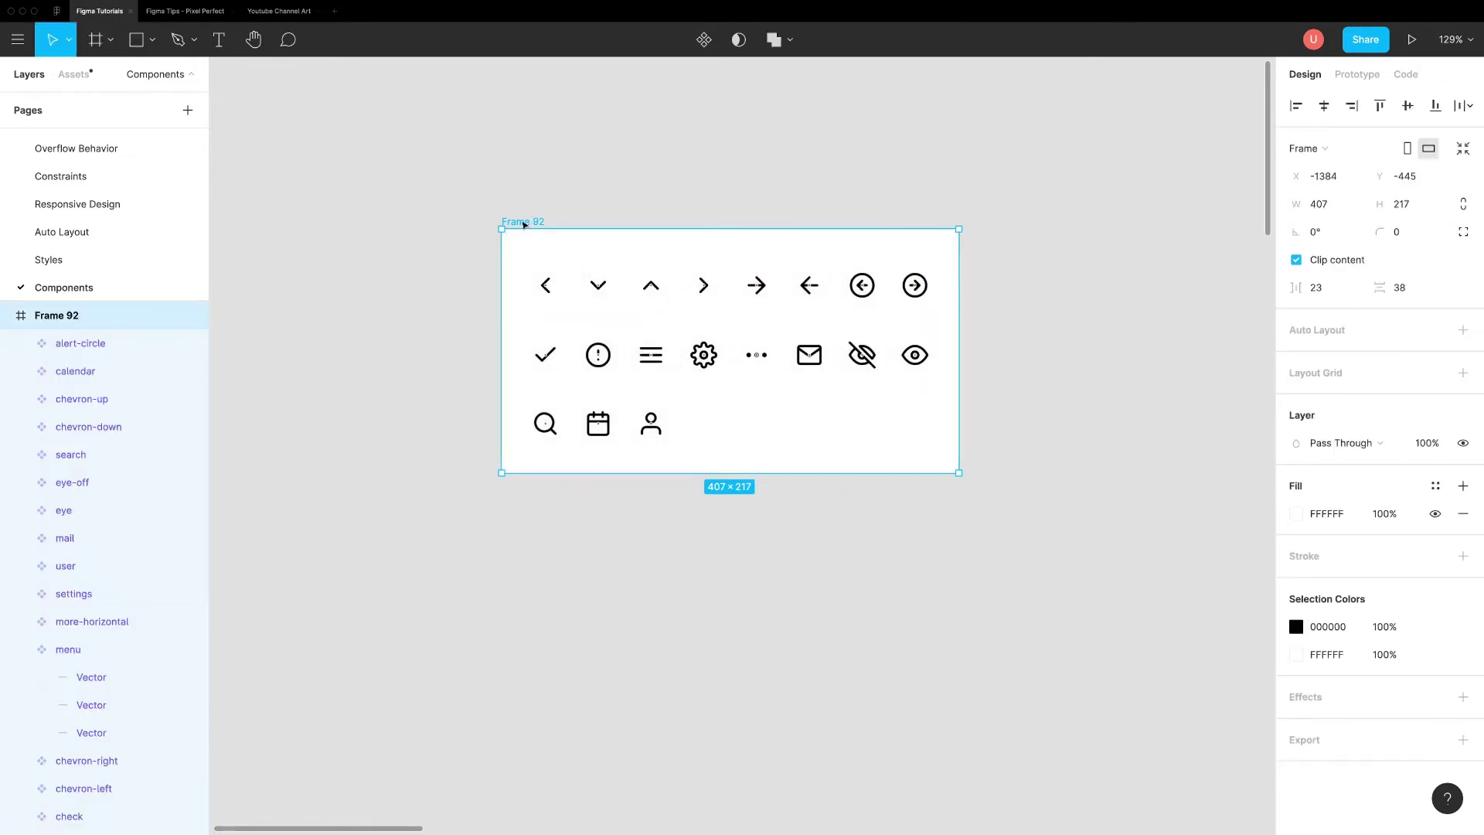
key("ctrl+r")
type("co")
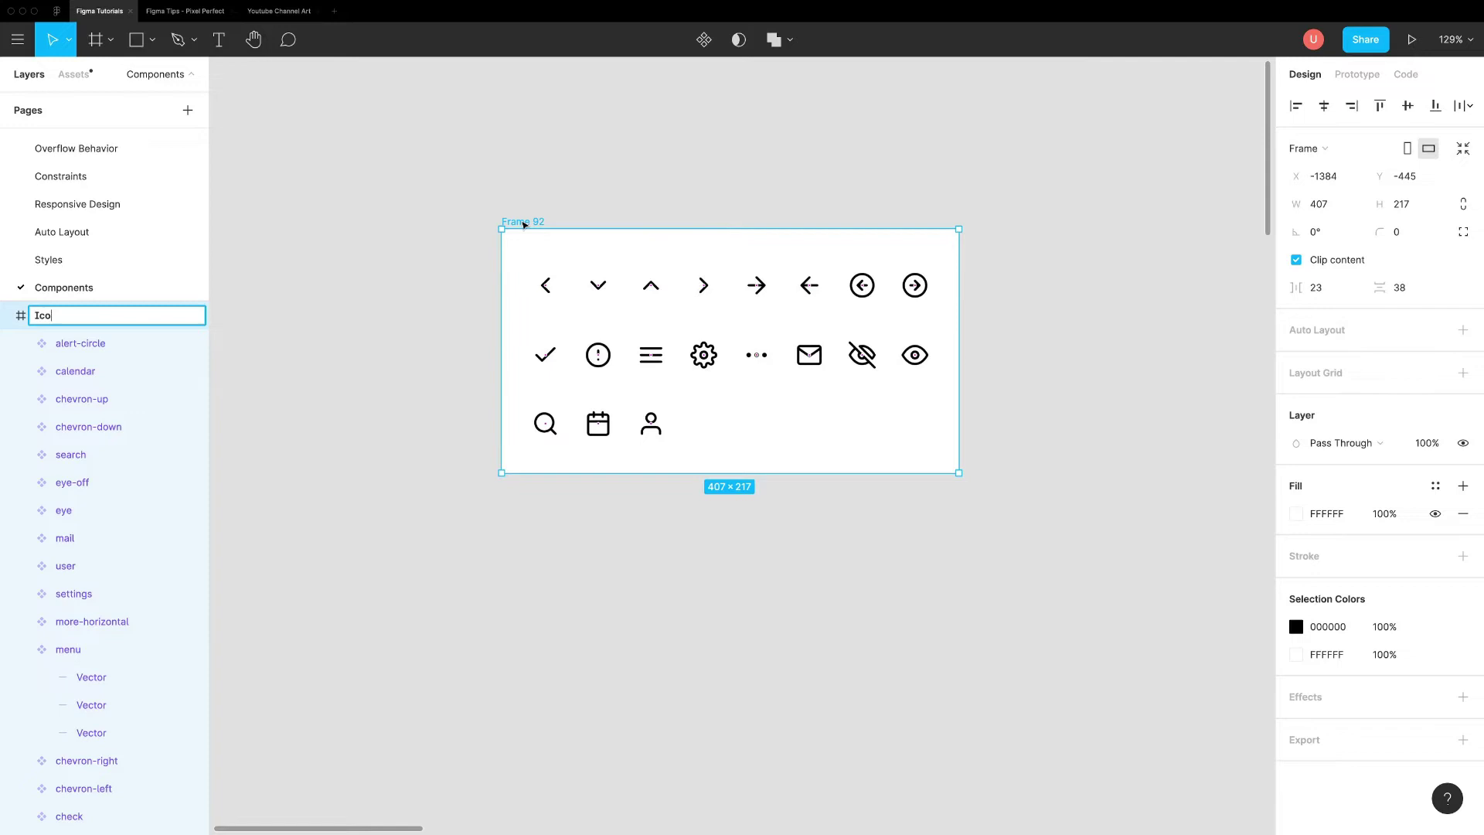
type("ns")
key("Return")
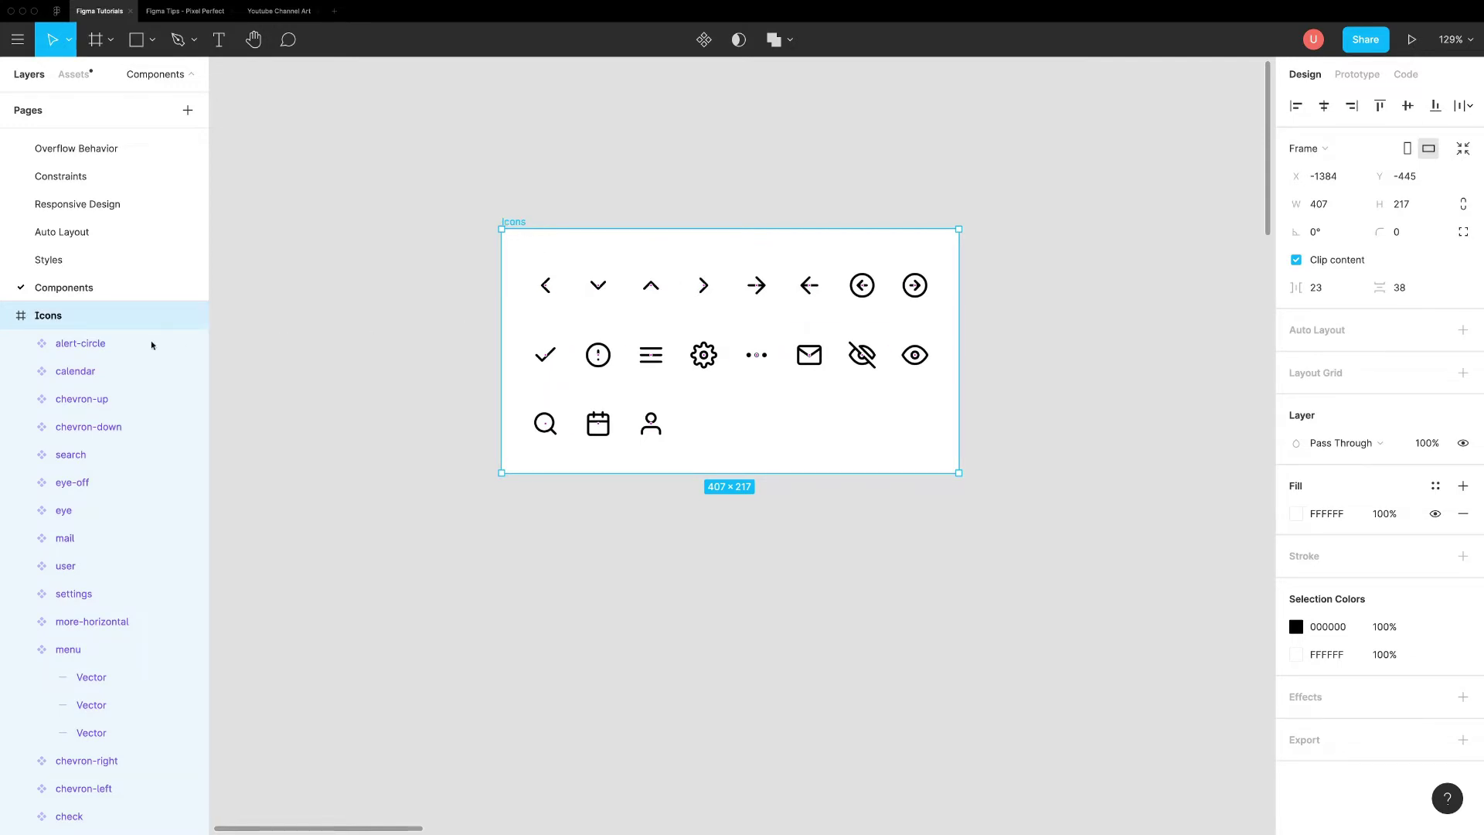
left_click(81, 343)
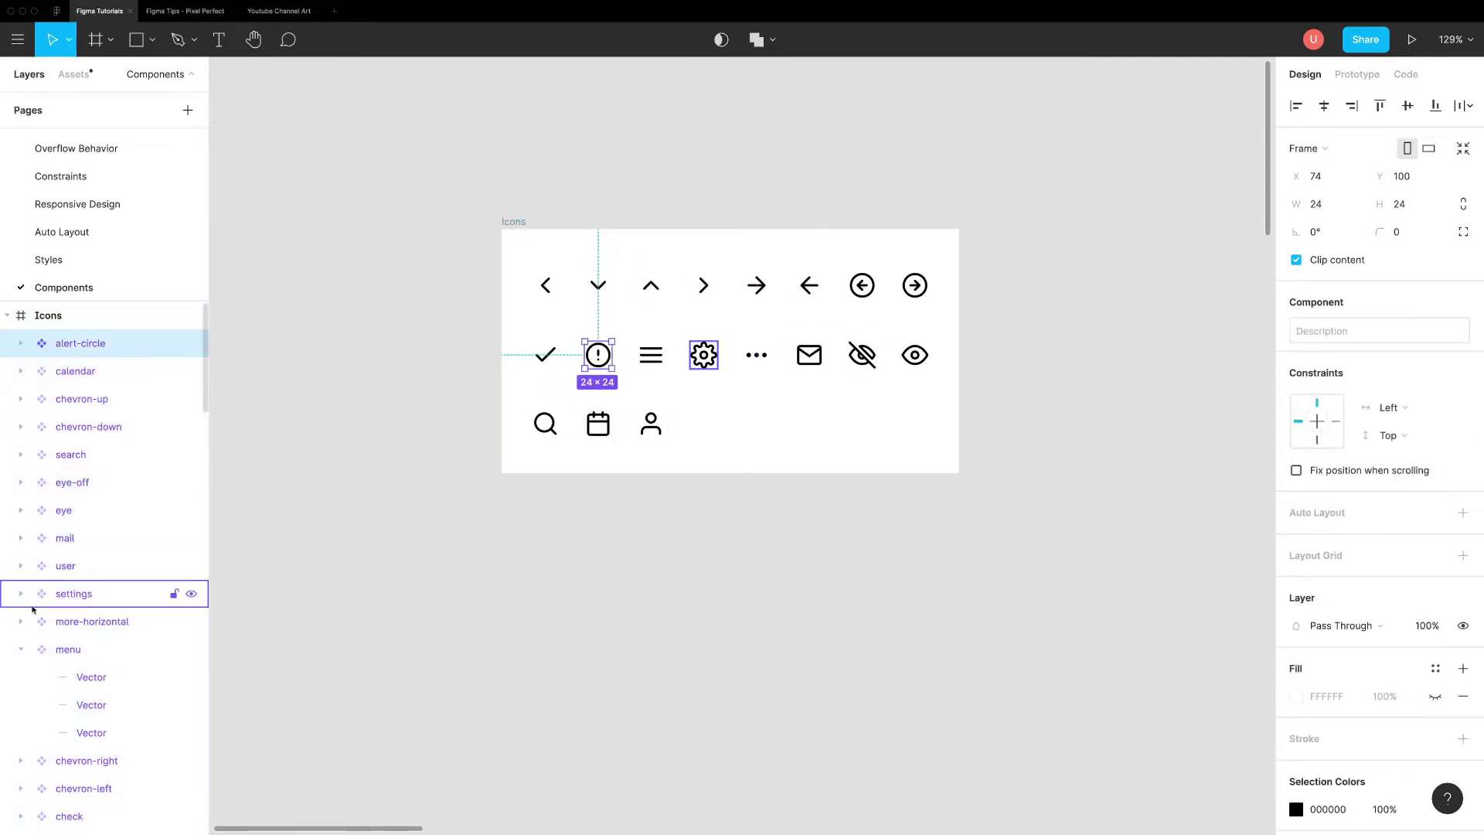
Batch-rename the eight chevron and arrow icons to Arrows/ plus their original names, e.g. Arrows/chevron-up.
right_click(64, 642)
key("Escape")
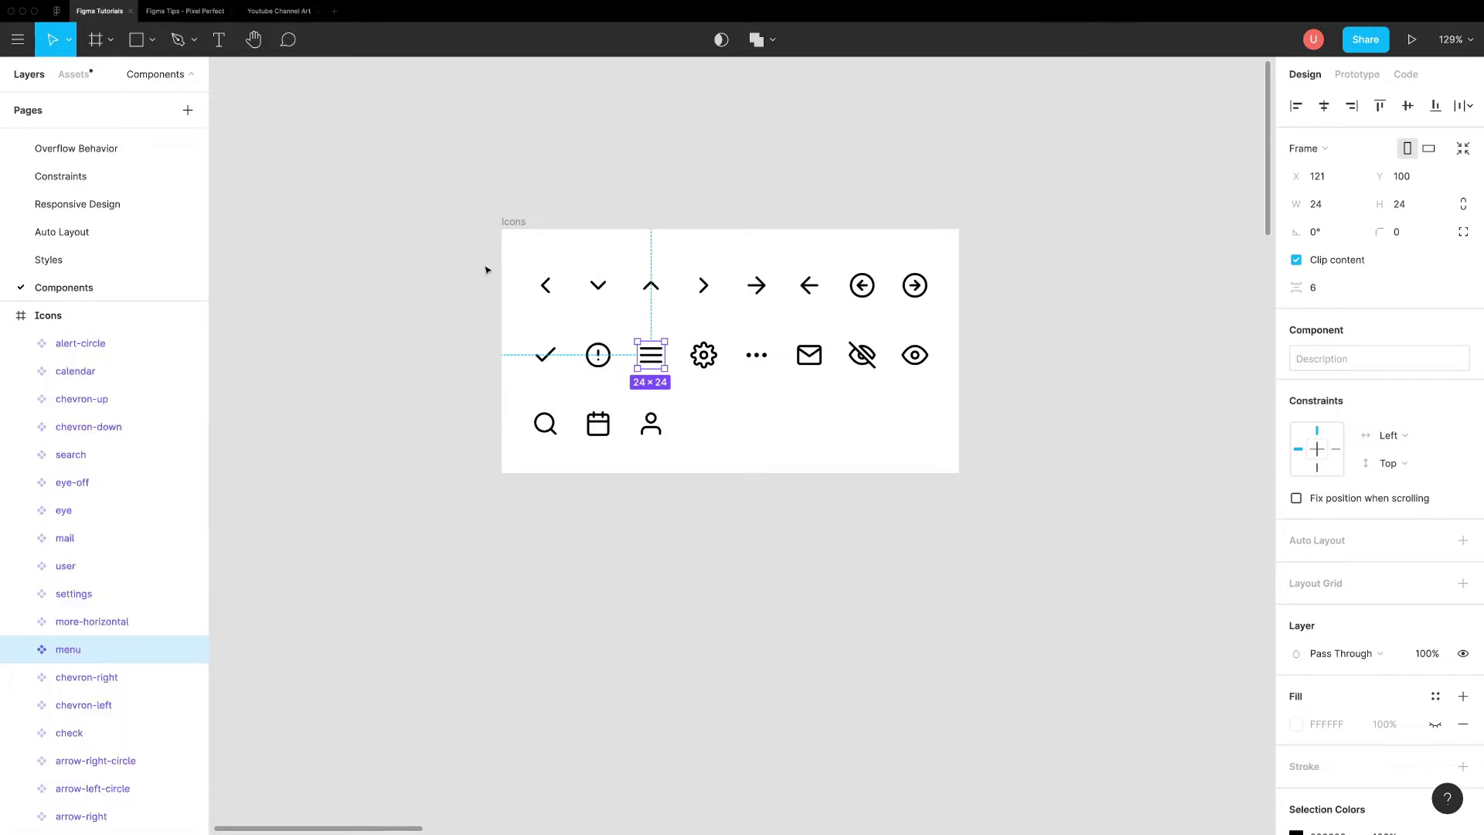
left_click_drag(477, 263, 936, 309)
right_click(178, 398)
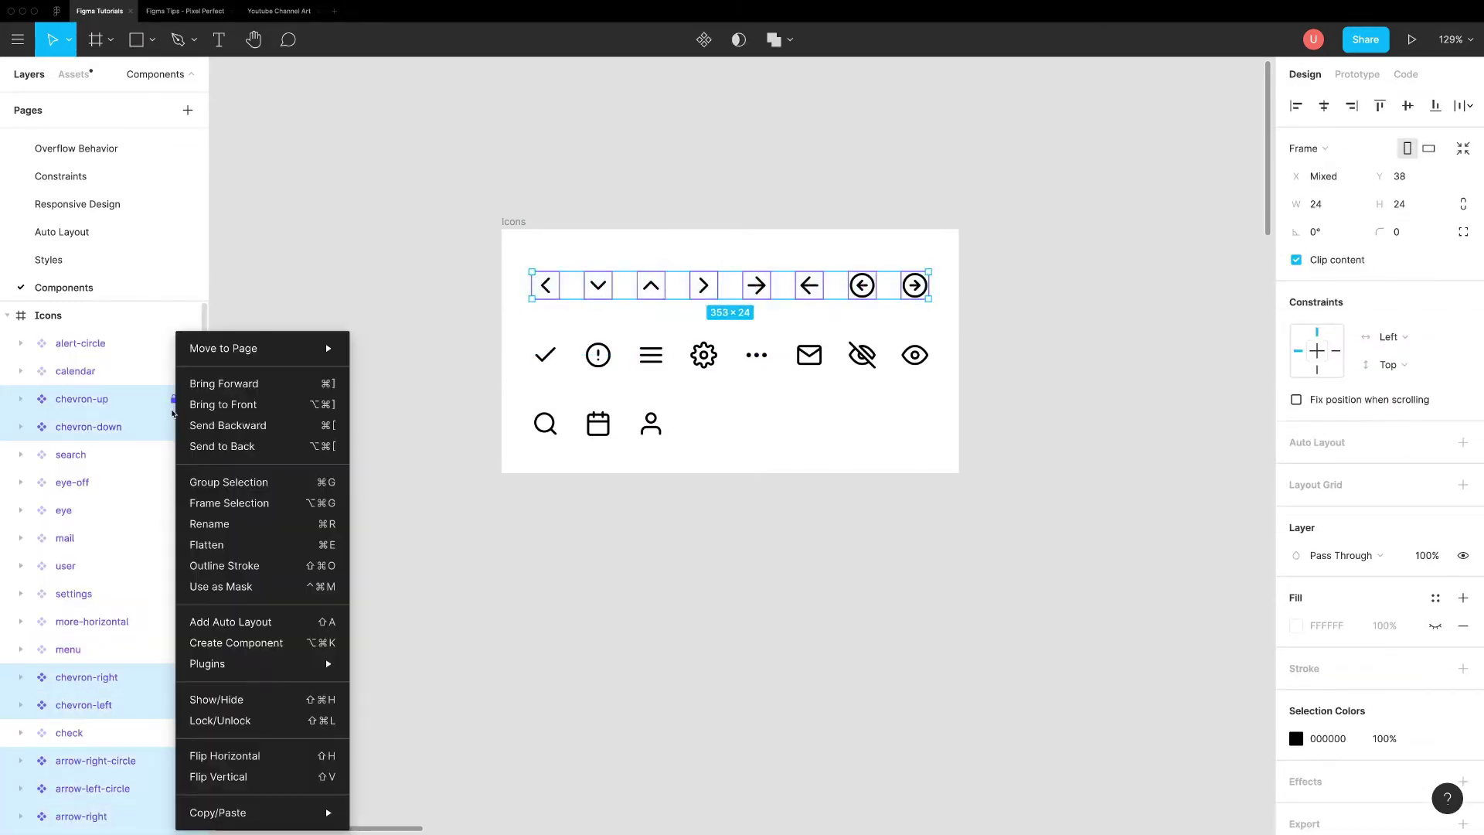
left_click(216, 533)
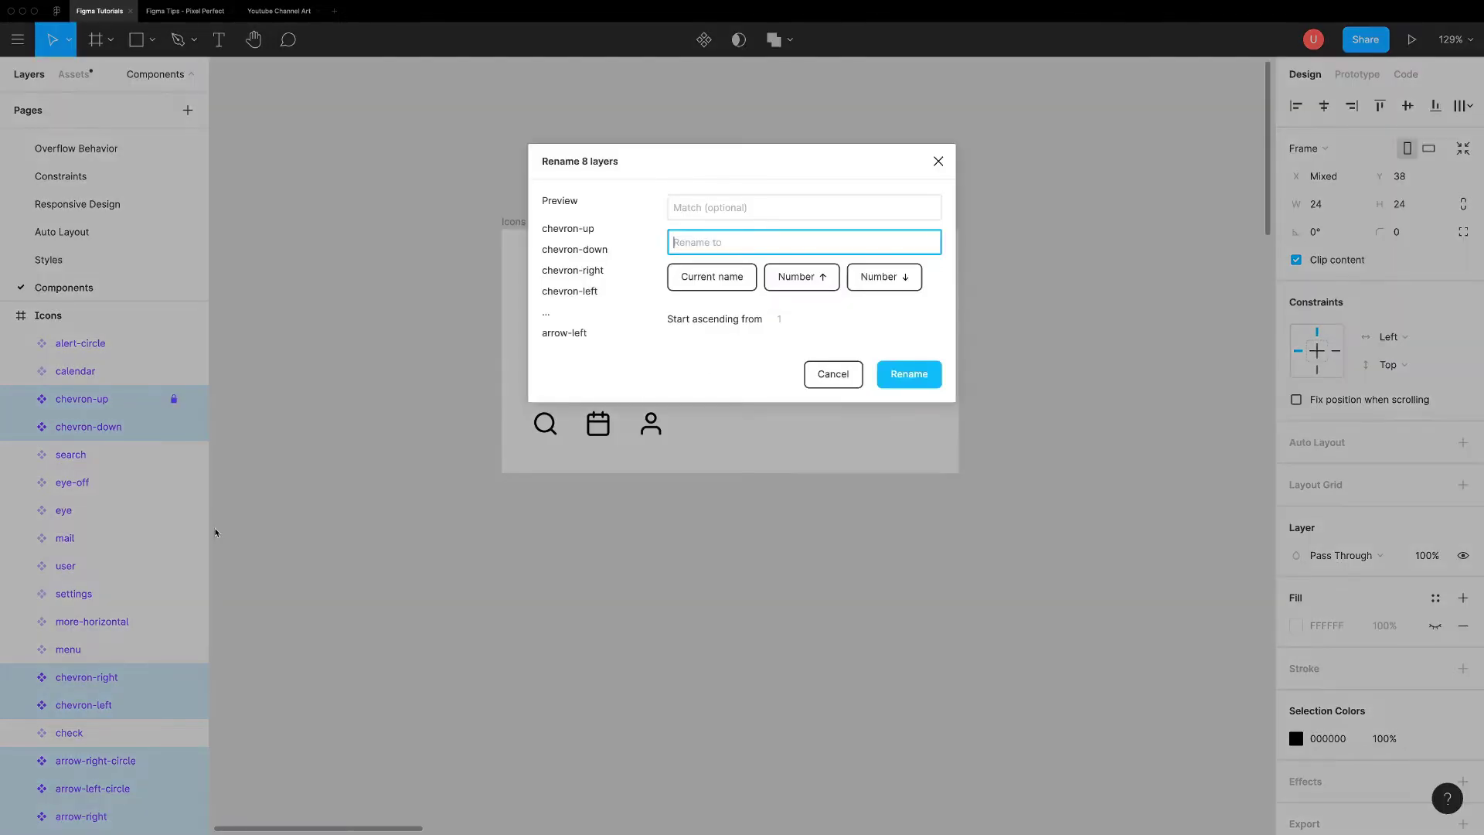
type("Arrow")
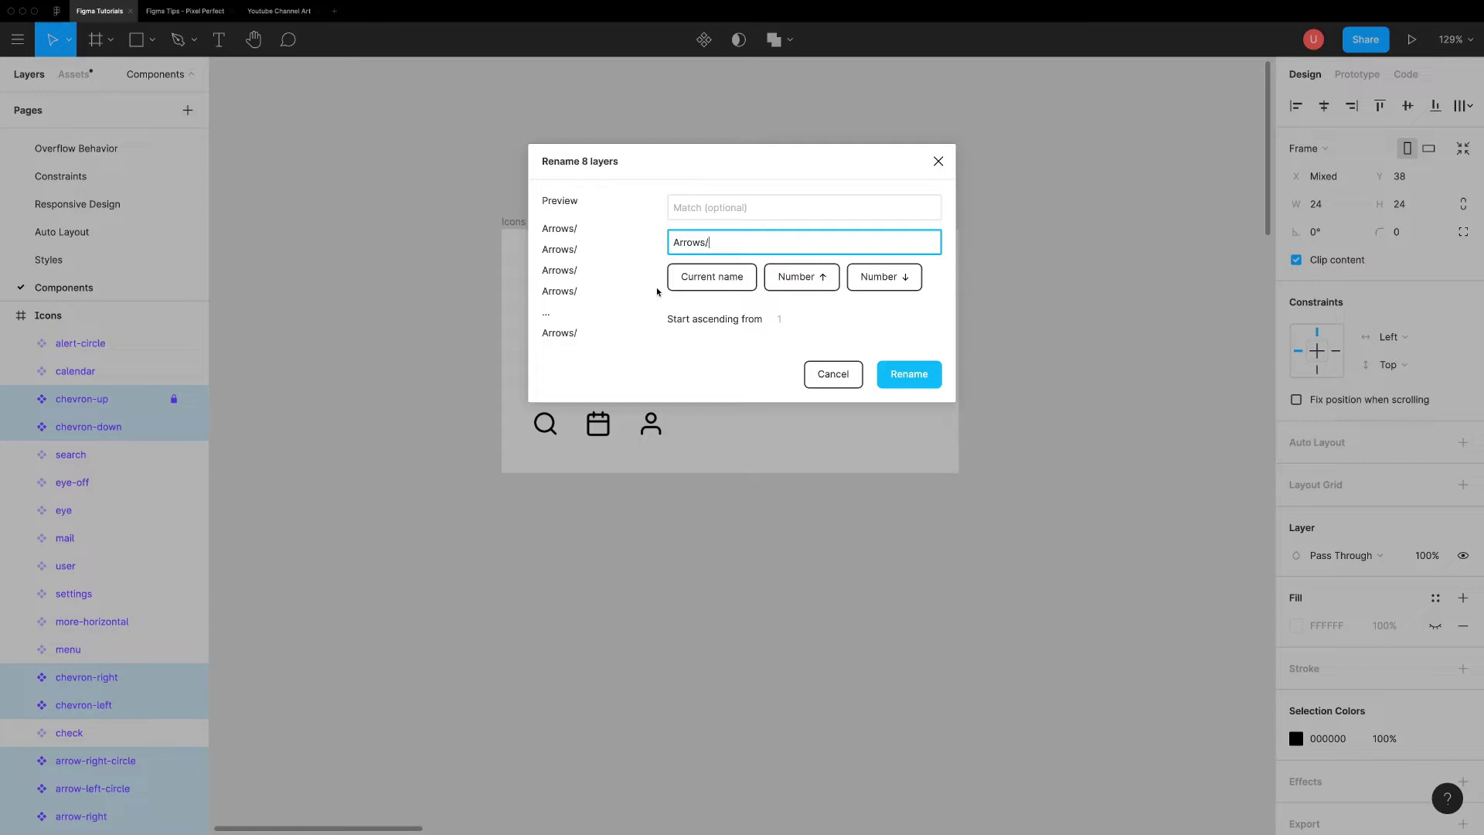
type("s/")
left_click(707, 285)
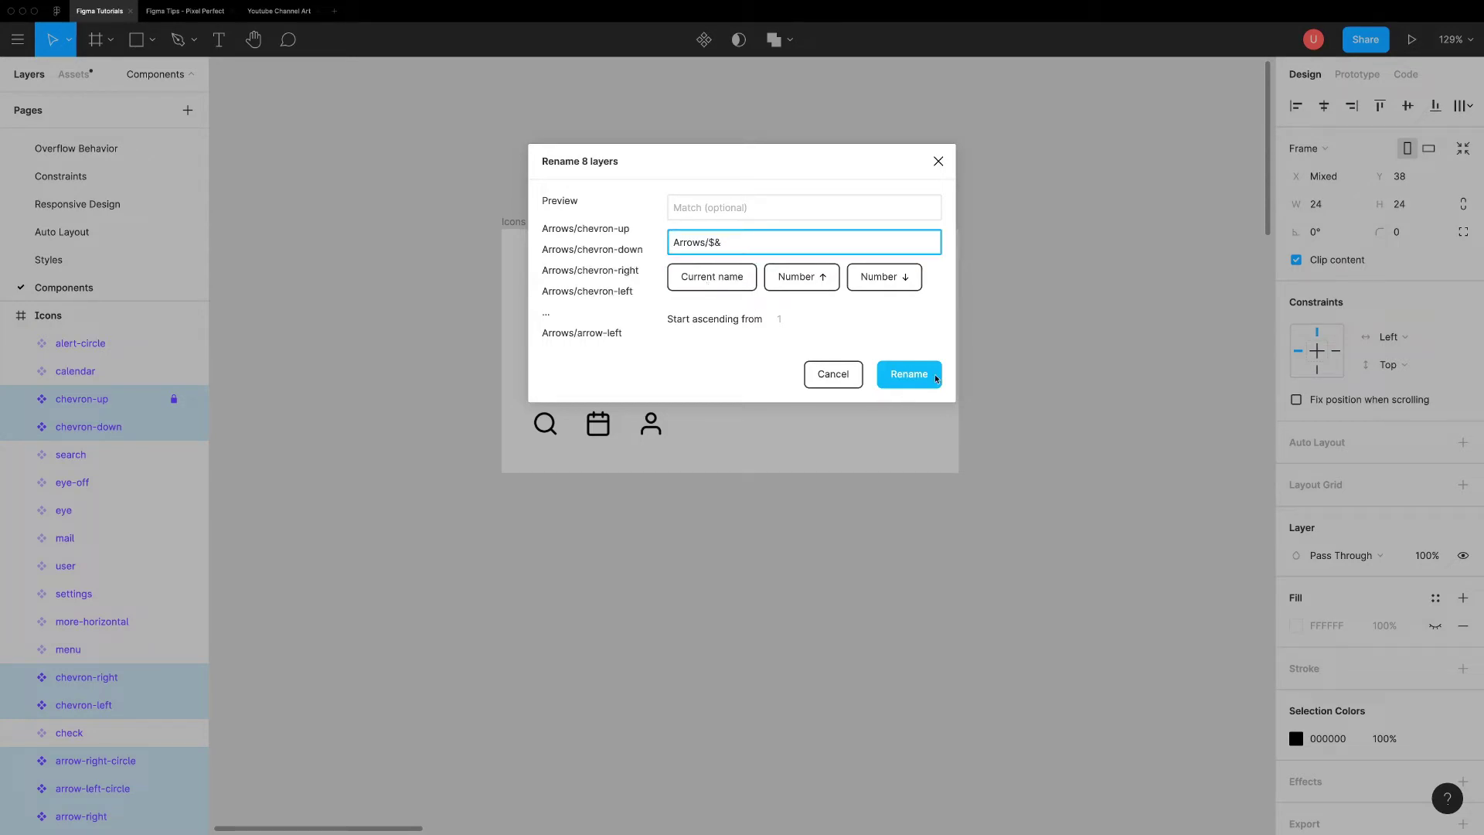
left_click(909, 374)
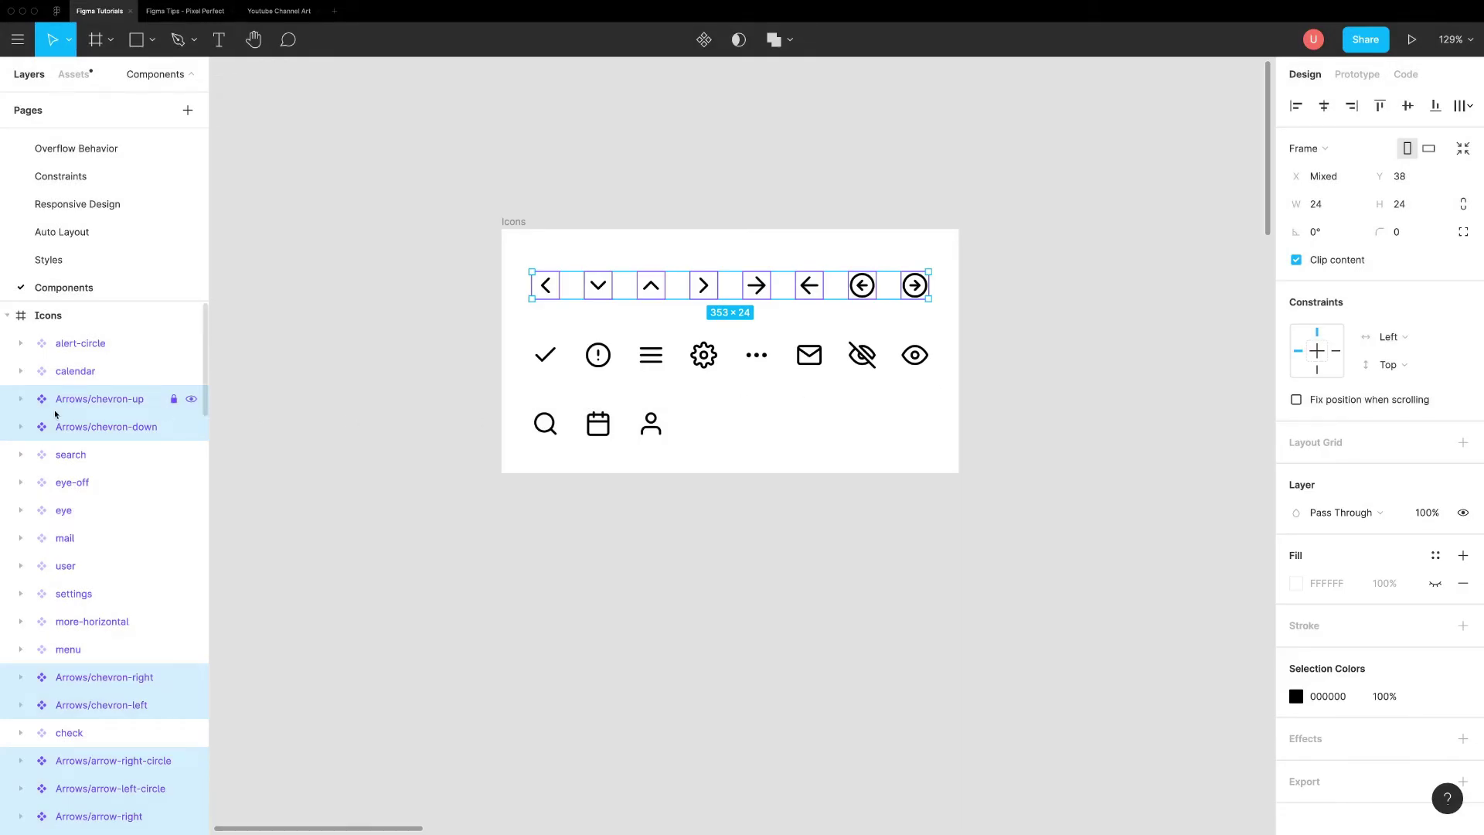
Expand the Icons > Arrows group in the Assets panel.
left_click(464, 415)
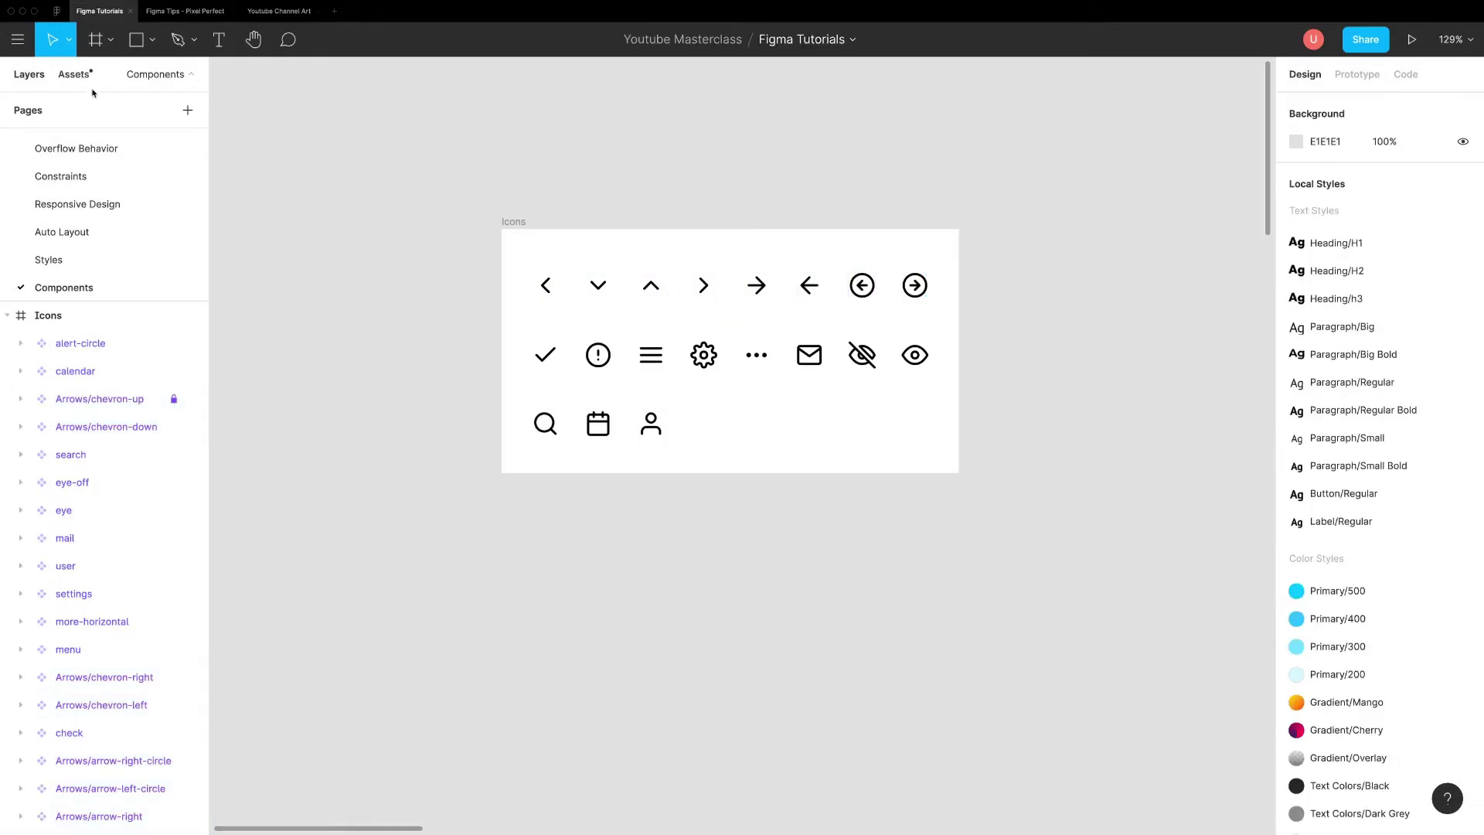
left_click(74, 74)
left_click(14, 224)
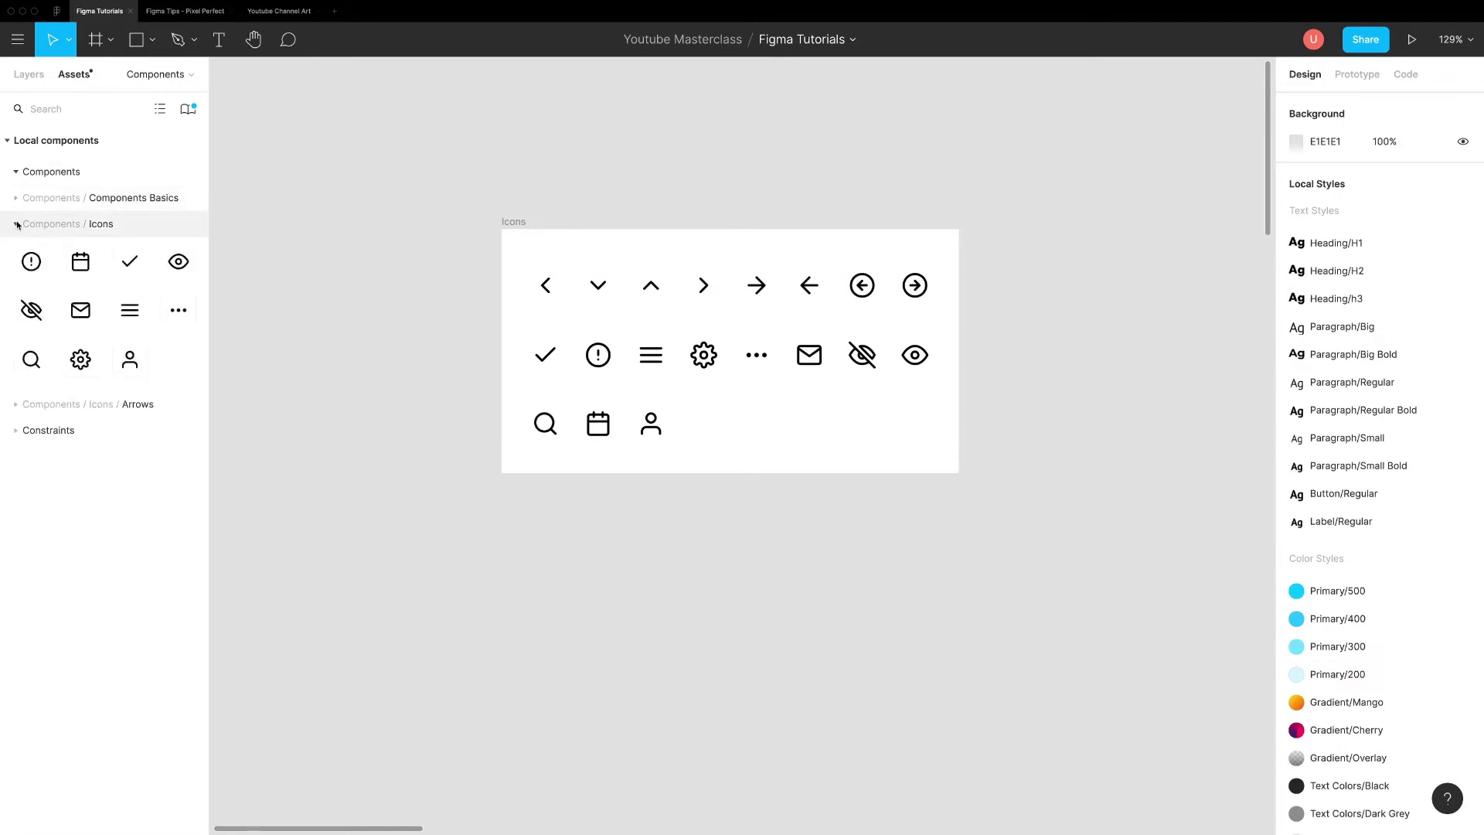
left_click(14, 404)
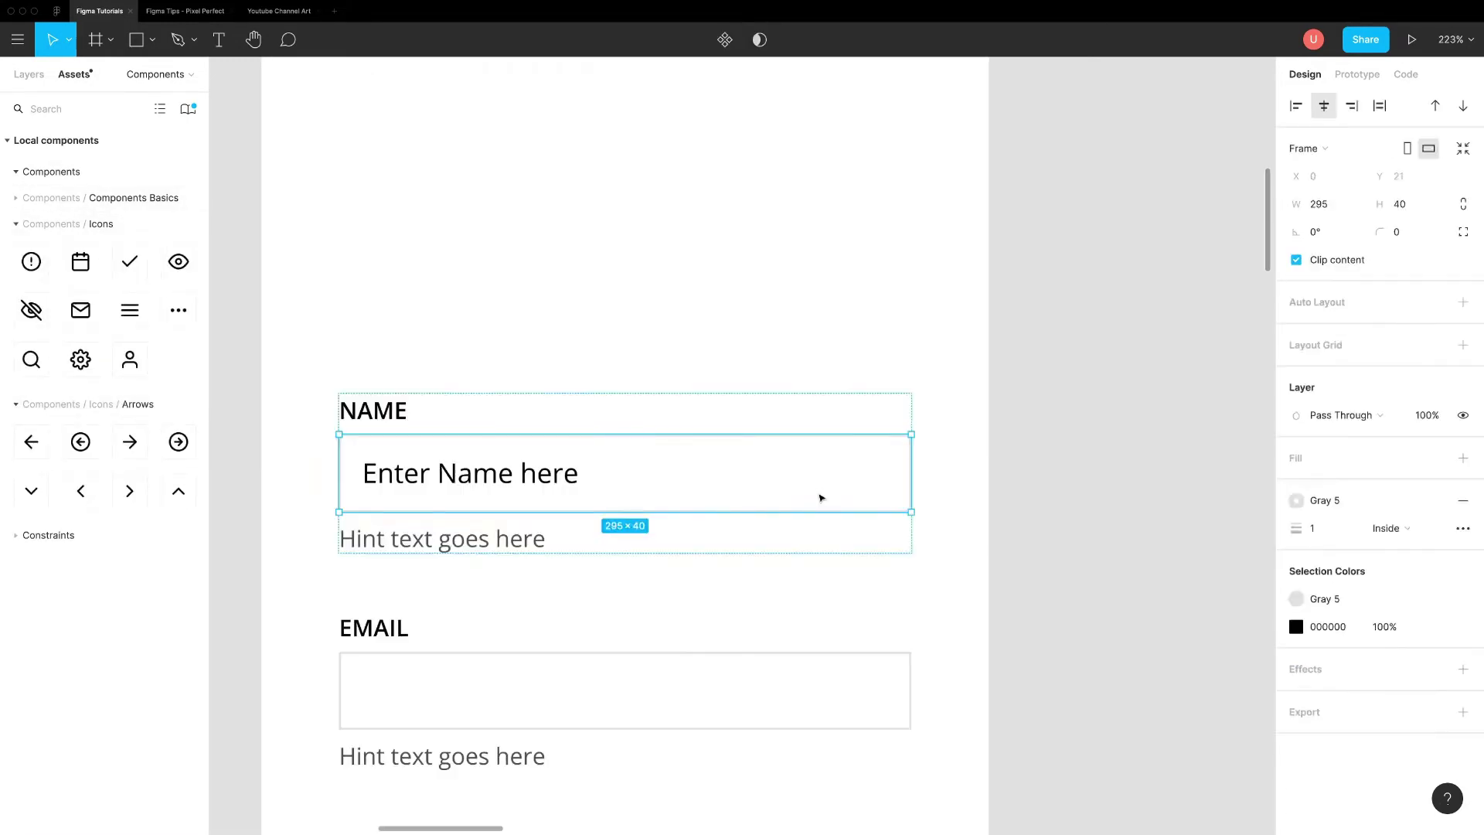
Paste the chevron-down icon into the Name field and nudge it to the right end.
key("super+v")
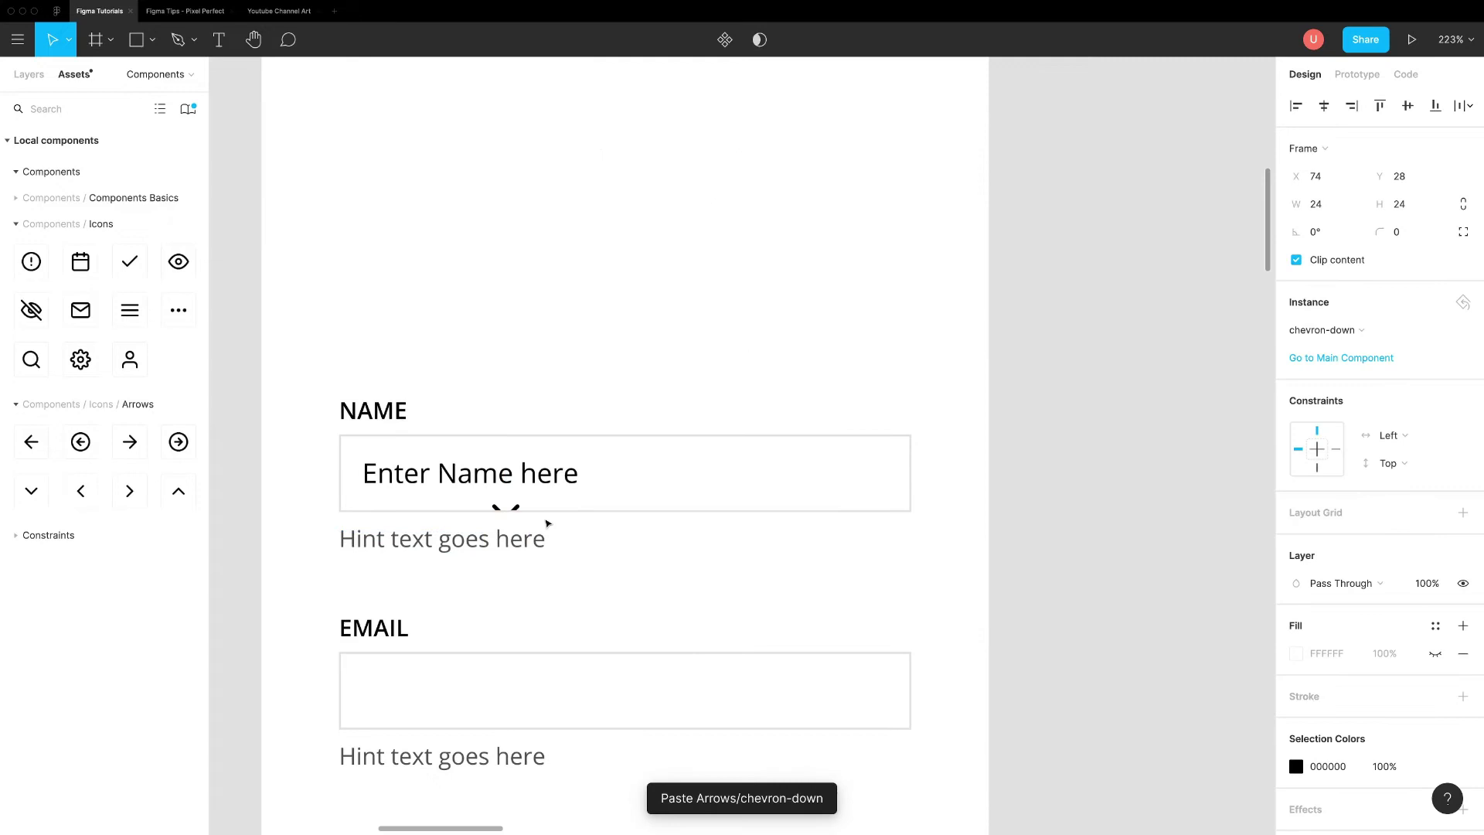
key("shift+Right")
key("shift+Right")
key("shift+Right")
key("shift+Right")
key("shift+Right")
key("shift+Right")
key("shift+Right")
key("shift+Right")
key("shift+Right")
key("shift+Right")
key("shift+Right")
key("shift+Right")
key("shift+Right")
key("shift+Right")
key("shift+Right")
key("shift+Right")
key("shift+Right")
key("shift+Right")
key("Right")
key("Right")
key("Right")
key("Right")
key("Right")
key("Right")
key("Right")
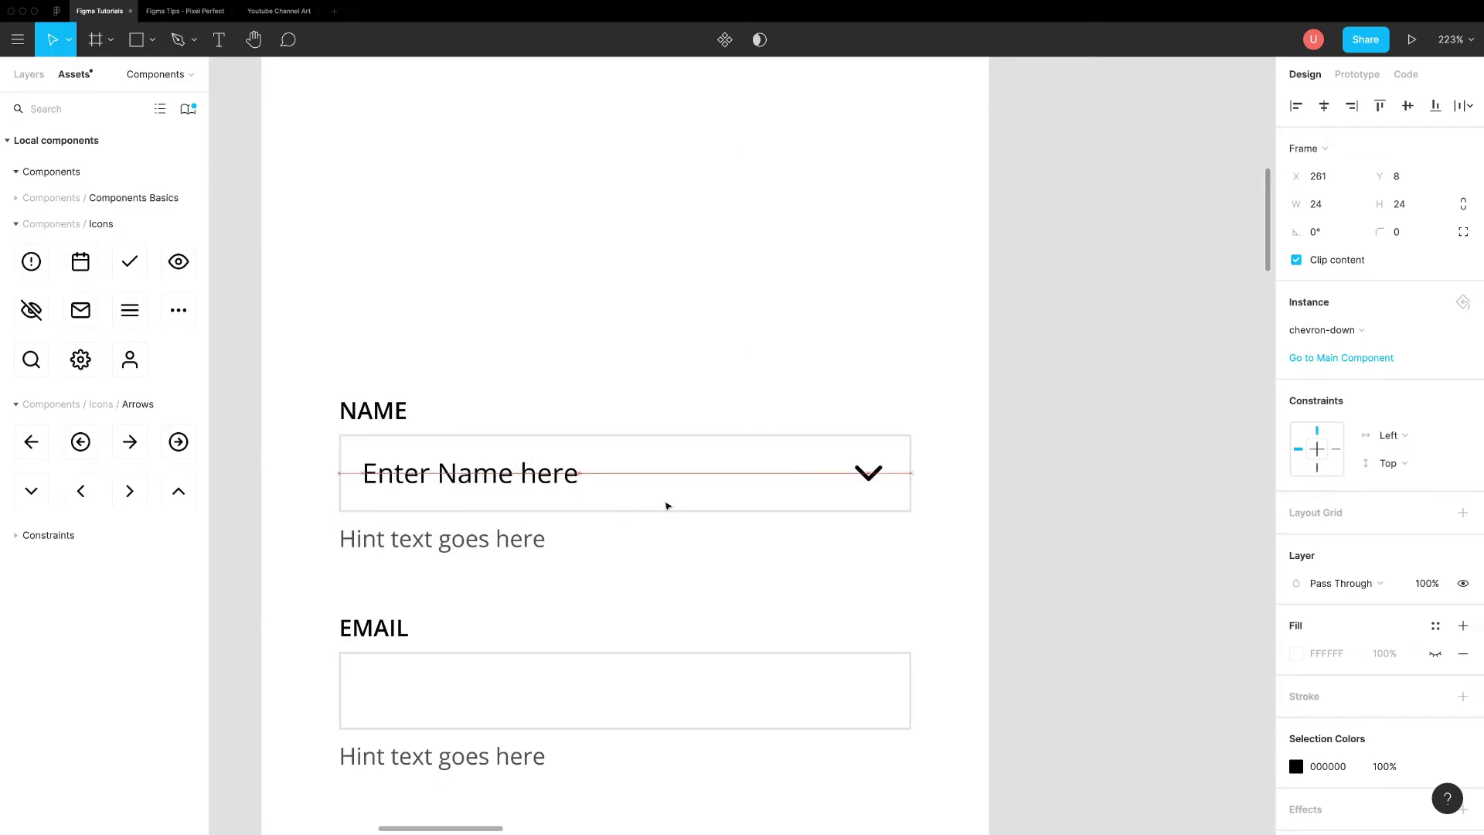
scroll(1083, 359, "left", 3)
left_click(1360, 330)
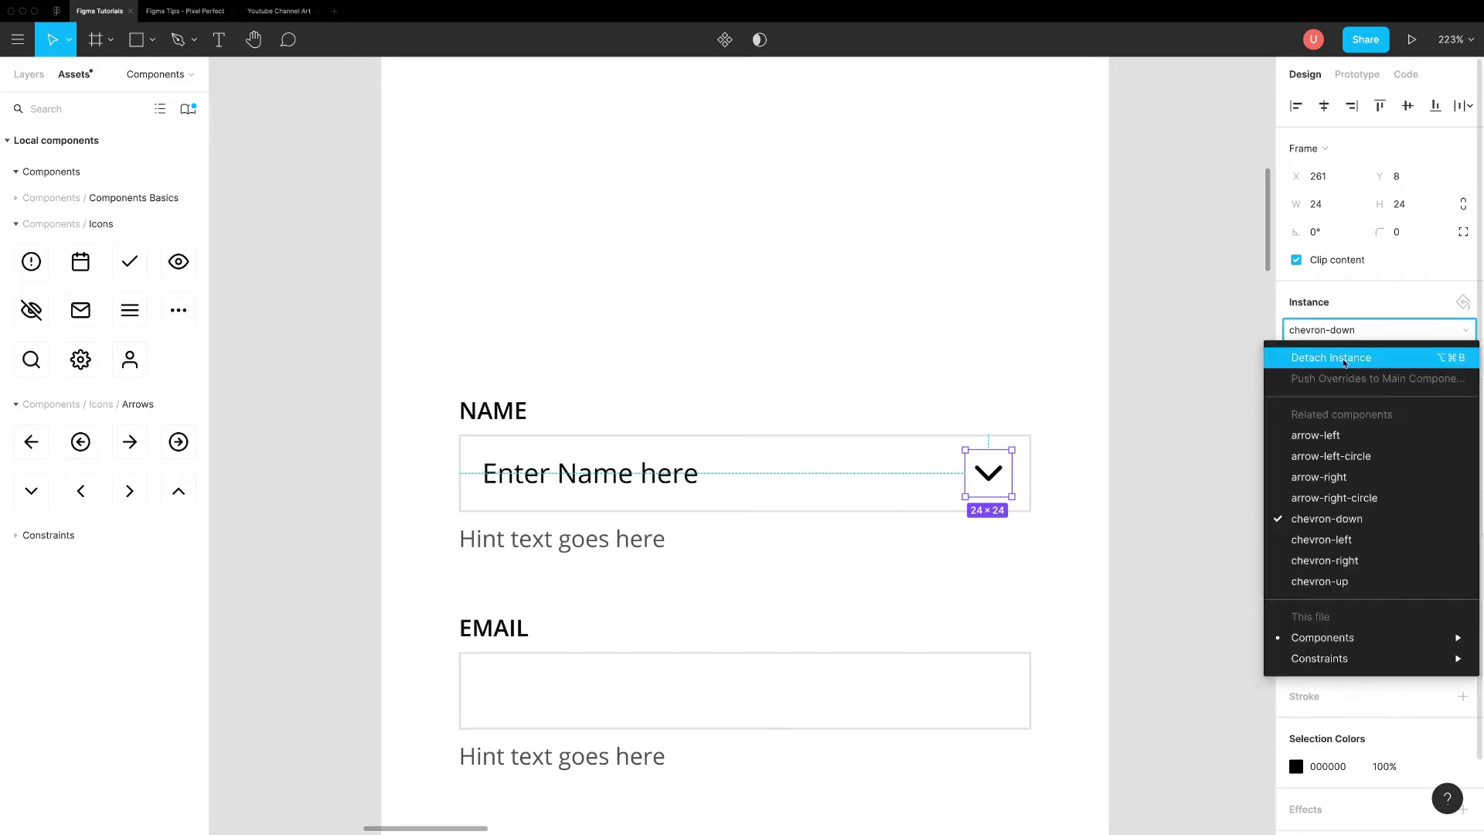
mouse_move(1330, 637)
mouse_move(1160, 658)
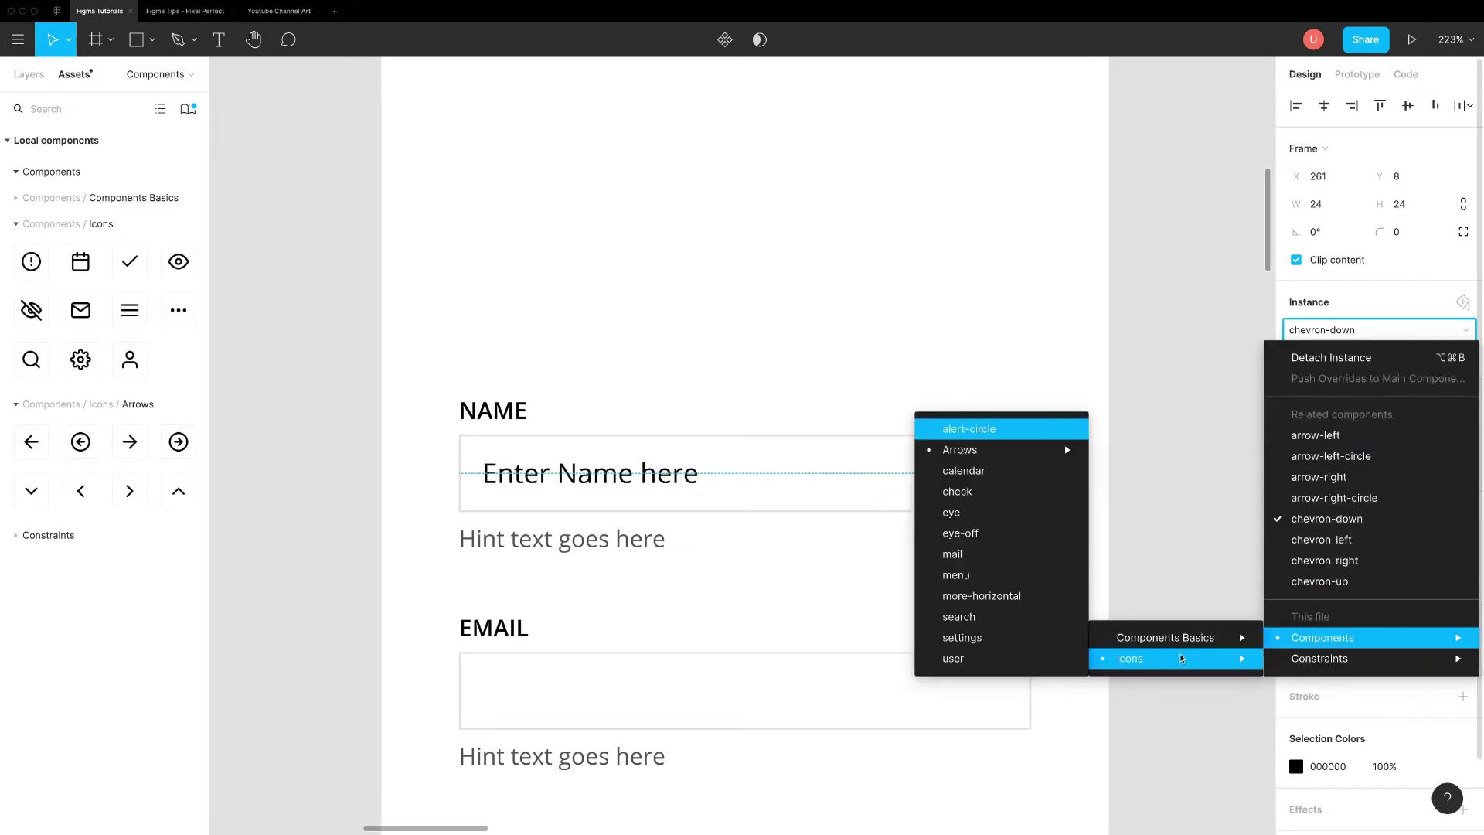
mouse_move(1023, 456)
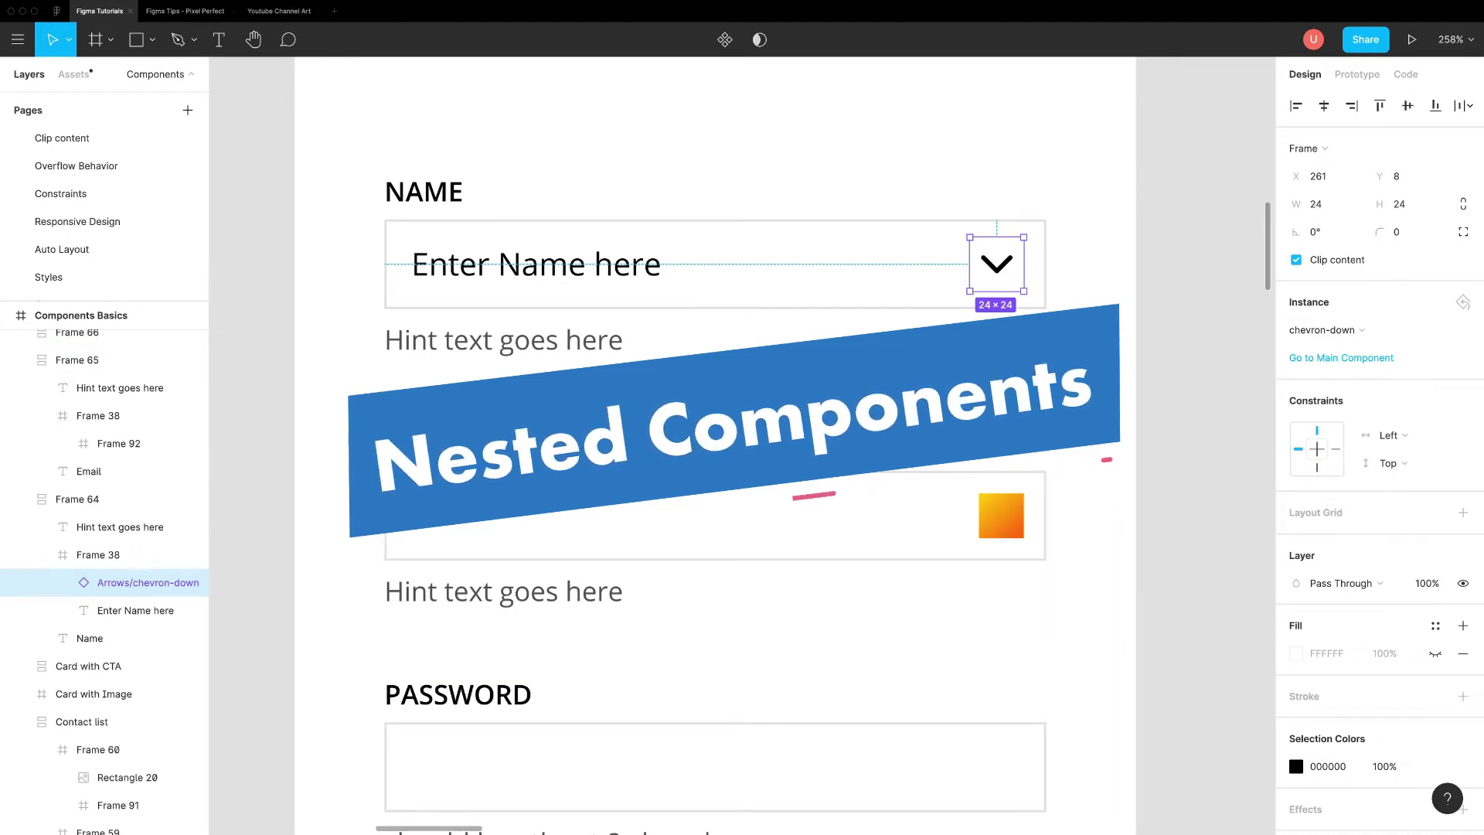
Turn the Name field group into a component.
left_click(966, 205)
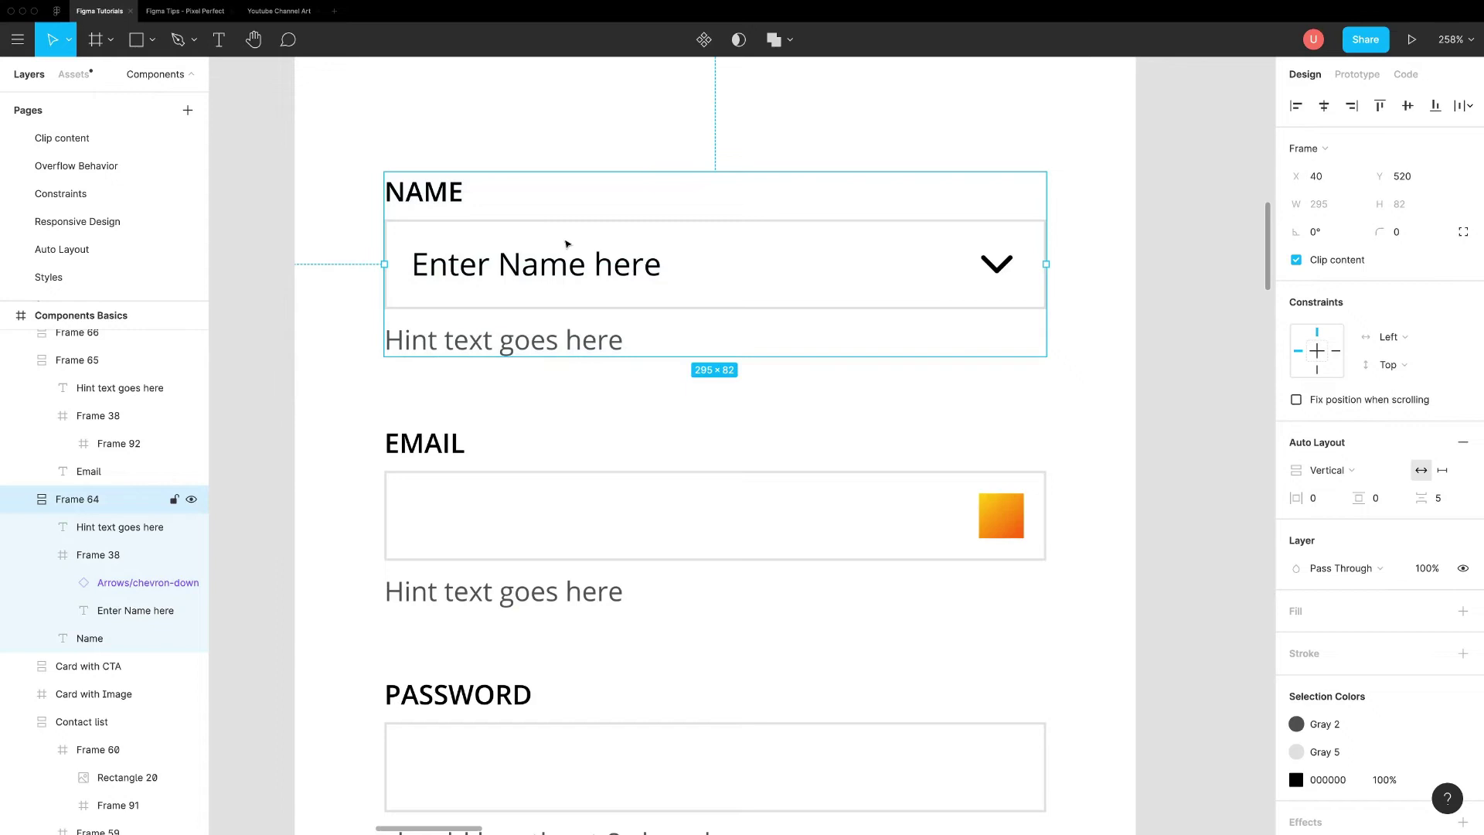
left_click(703, 40)
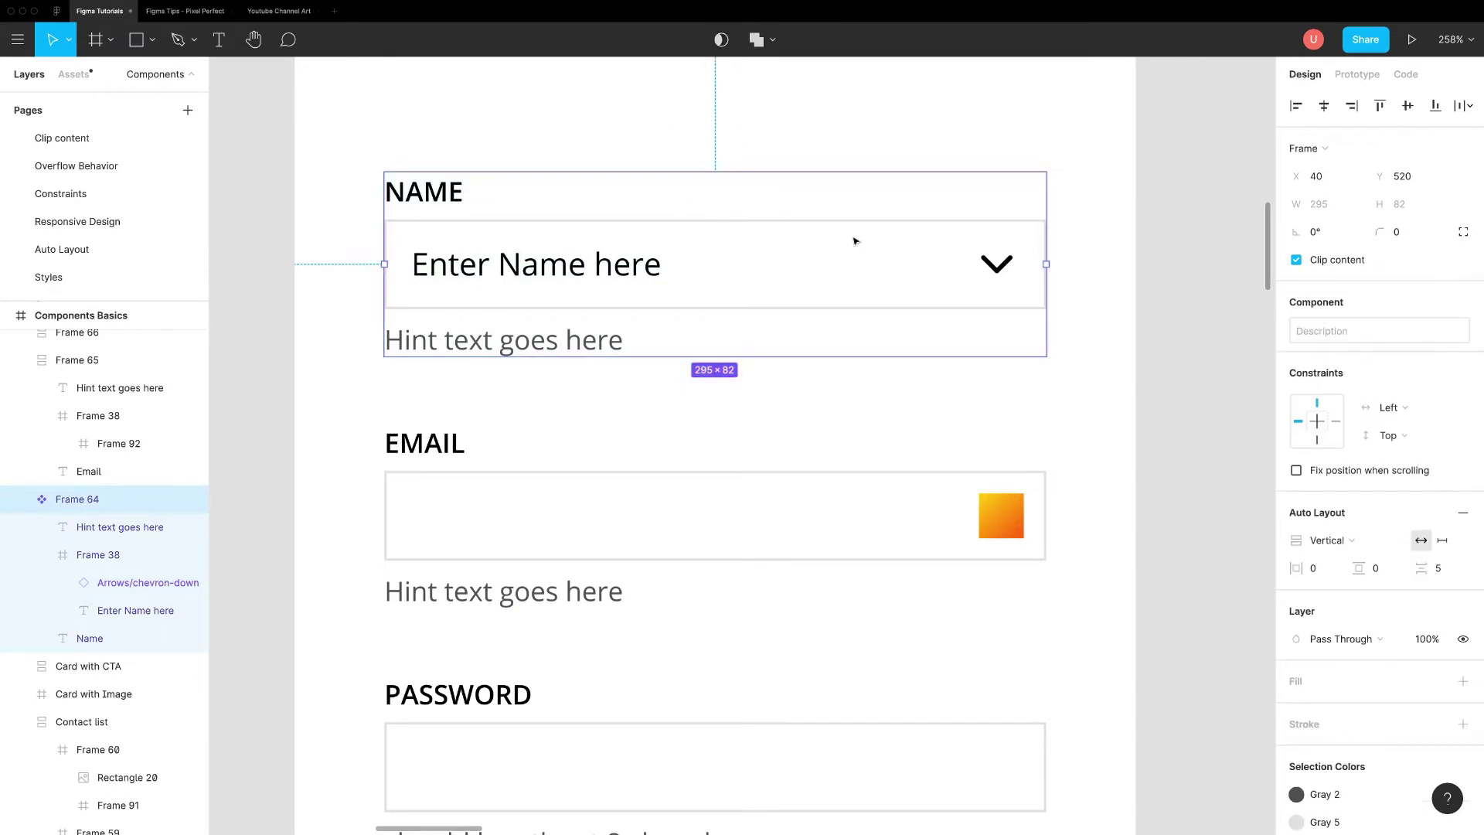
double_click(1001, 270)
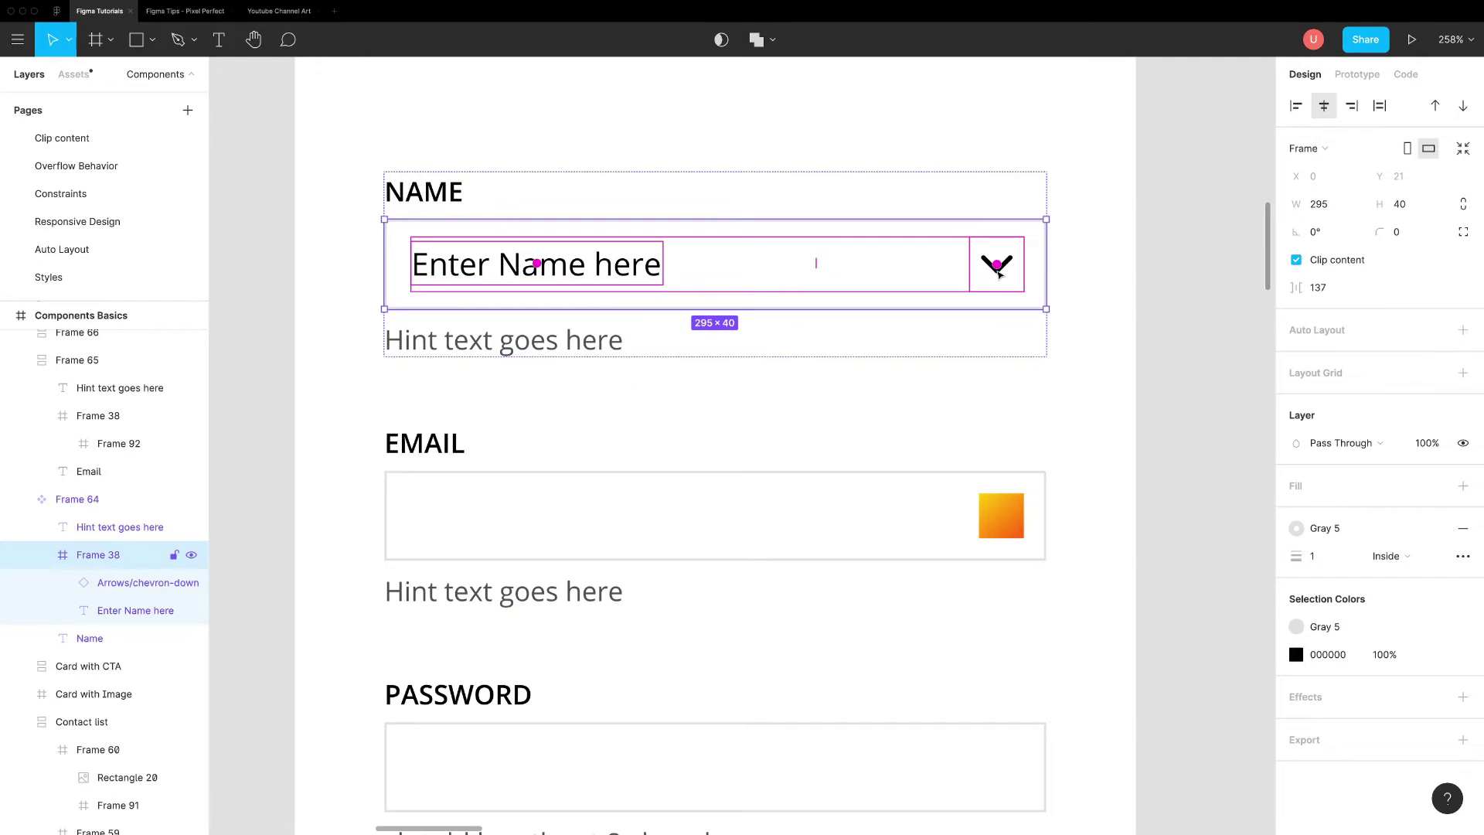
Make the orange icon square inside the Email field a component.
left_click(1004, 514)
double_click(1009, 513)
double_click(1009, 512)
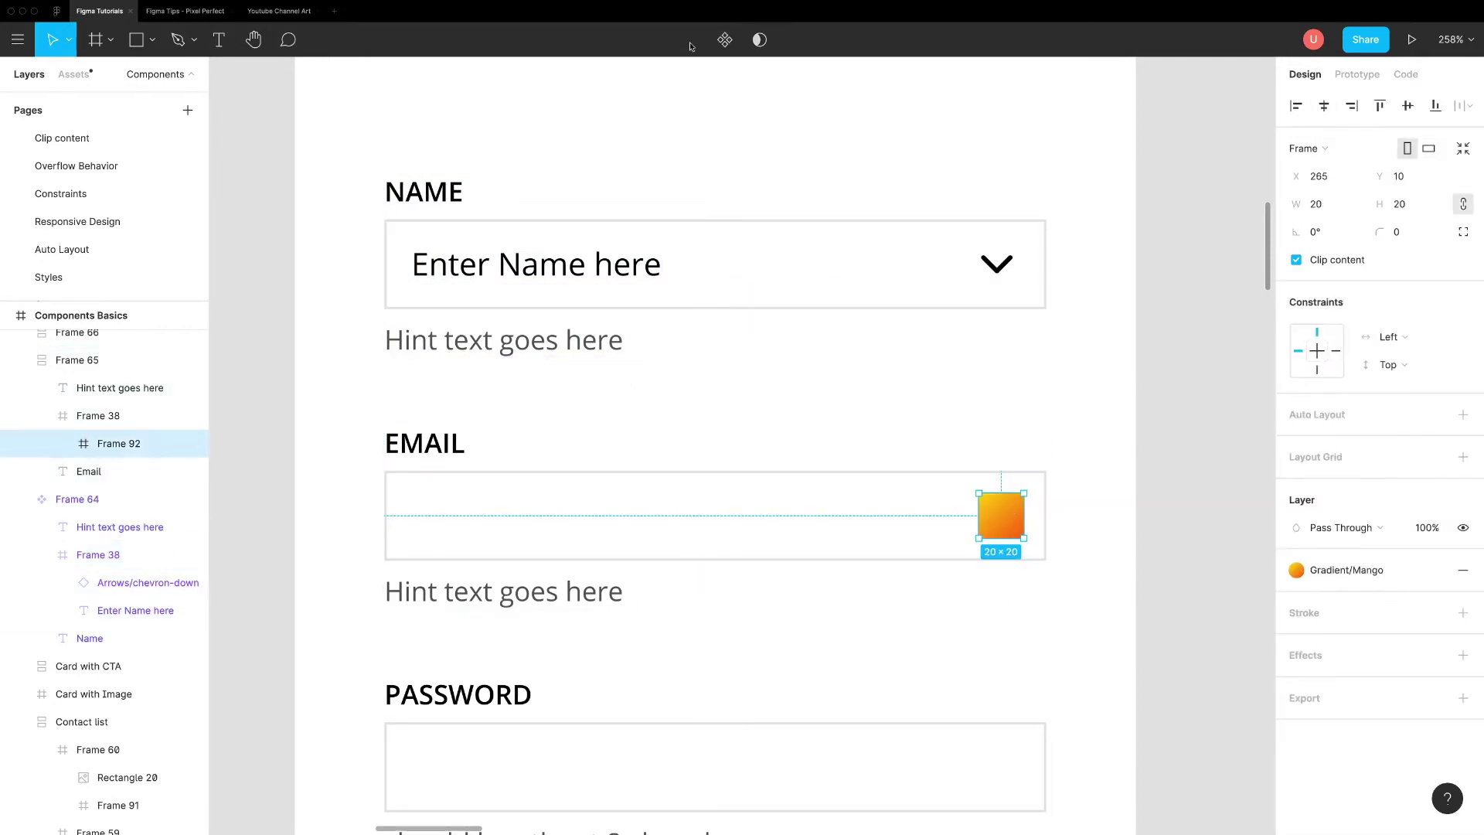
left_click(725, 39)
Marquee-select the whole Email field and make it a component.
left_click(1103, 415)
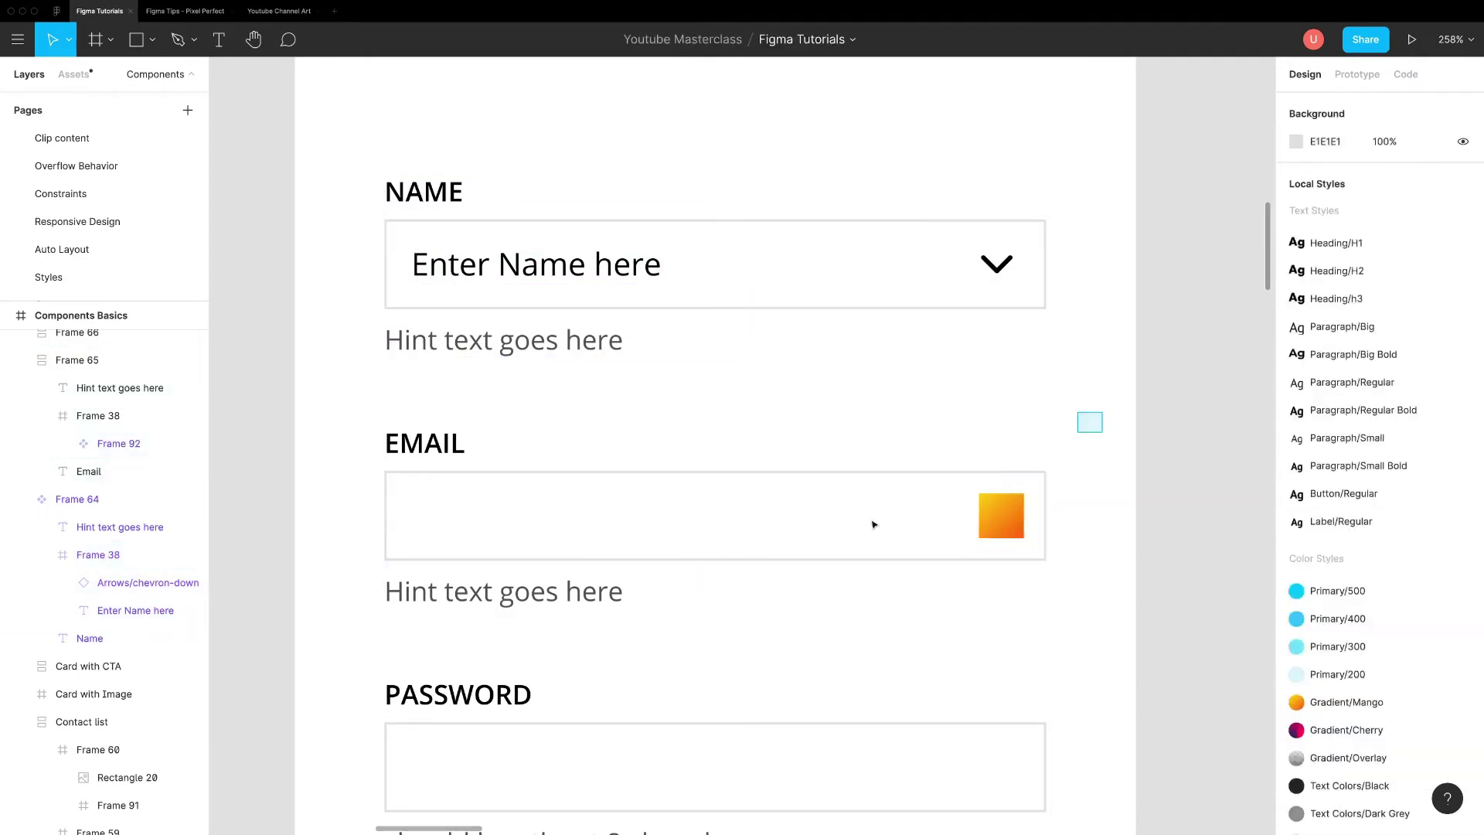
left_click_drag(873, 525, 382, 630)
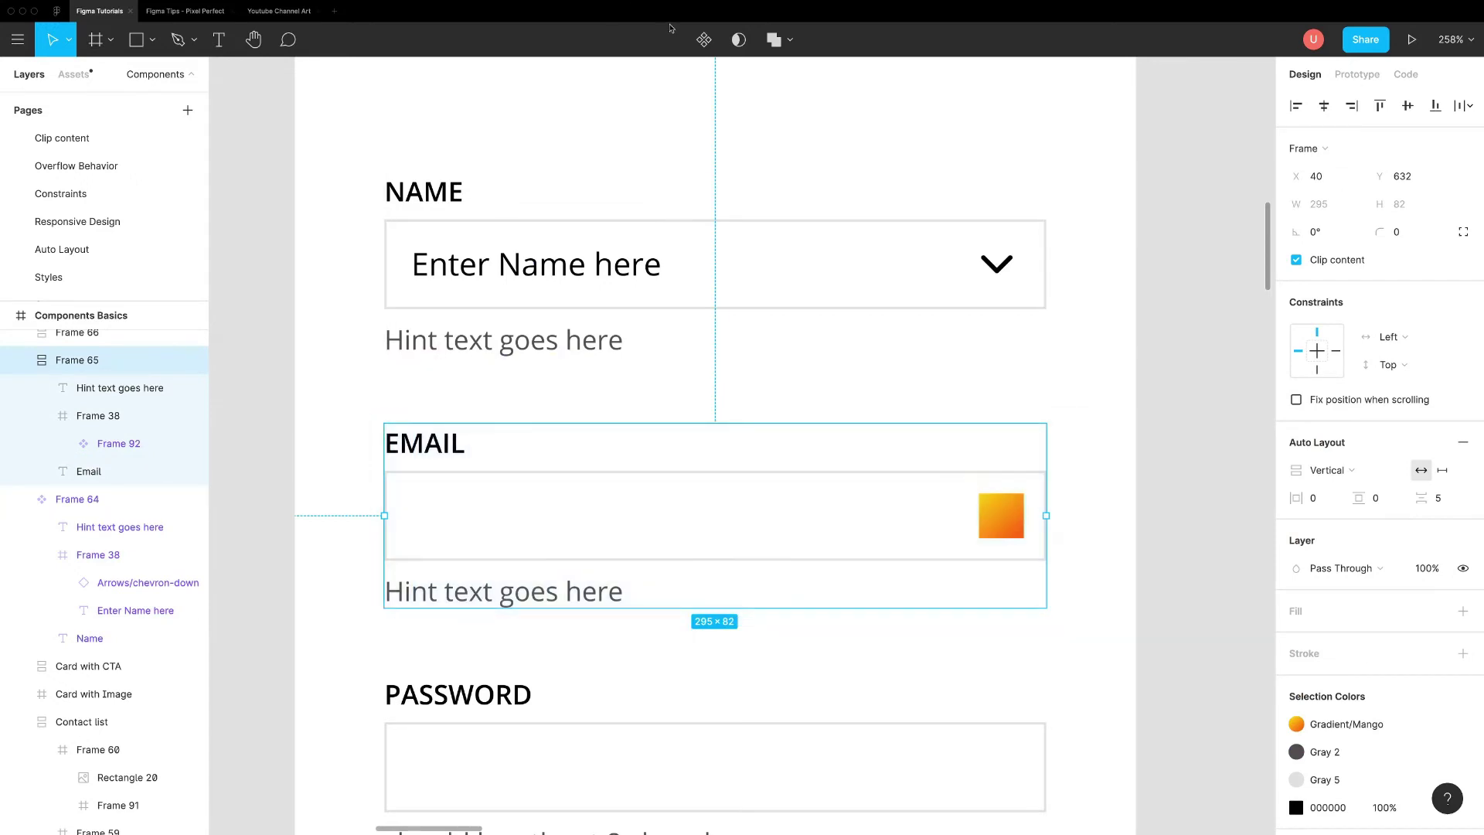
left_click(703, 39)
Drag the orange icon's main component out beside the form.
scroll(782, 352, "down", 3)
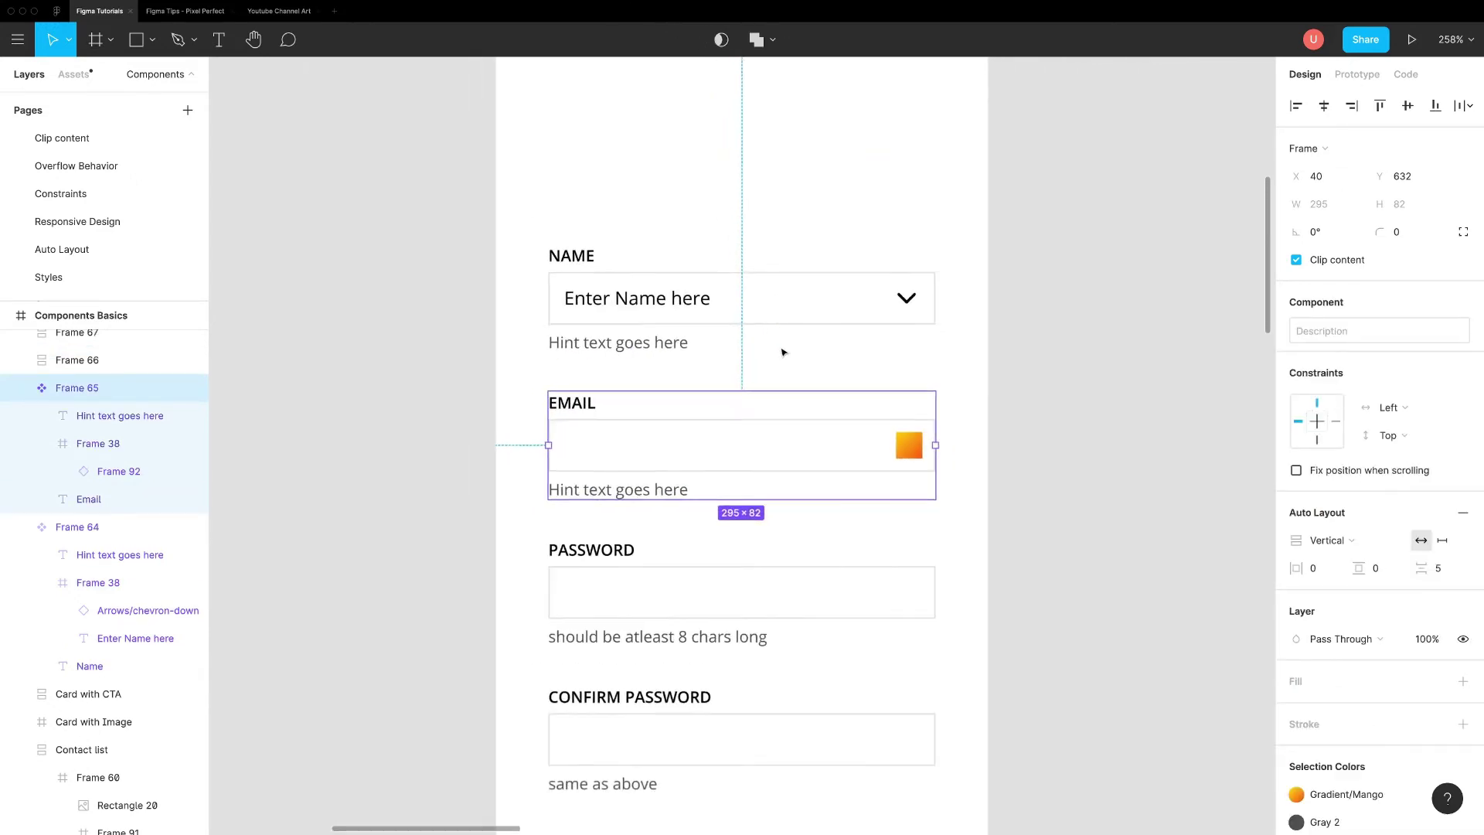
scroll(781, 352, "down", 2)
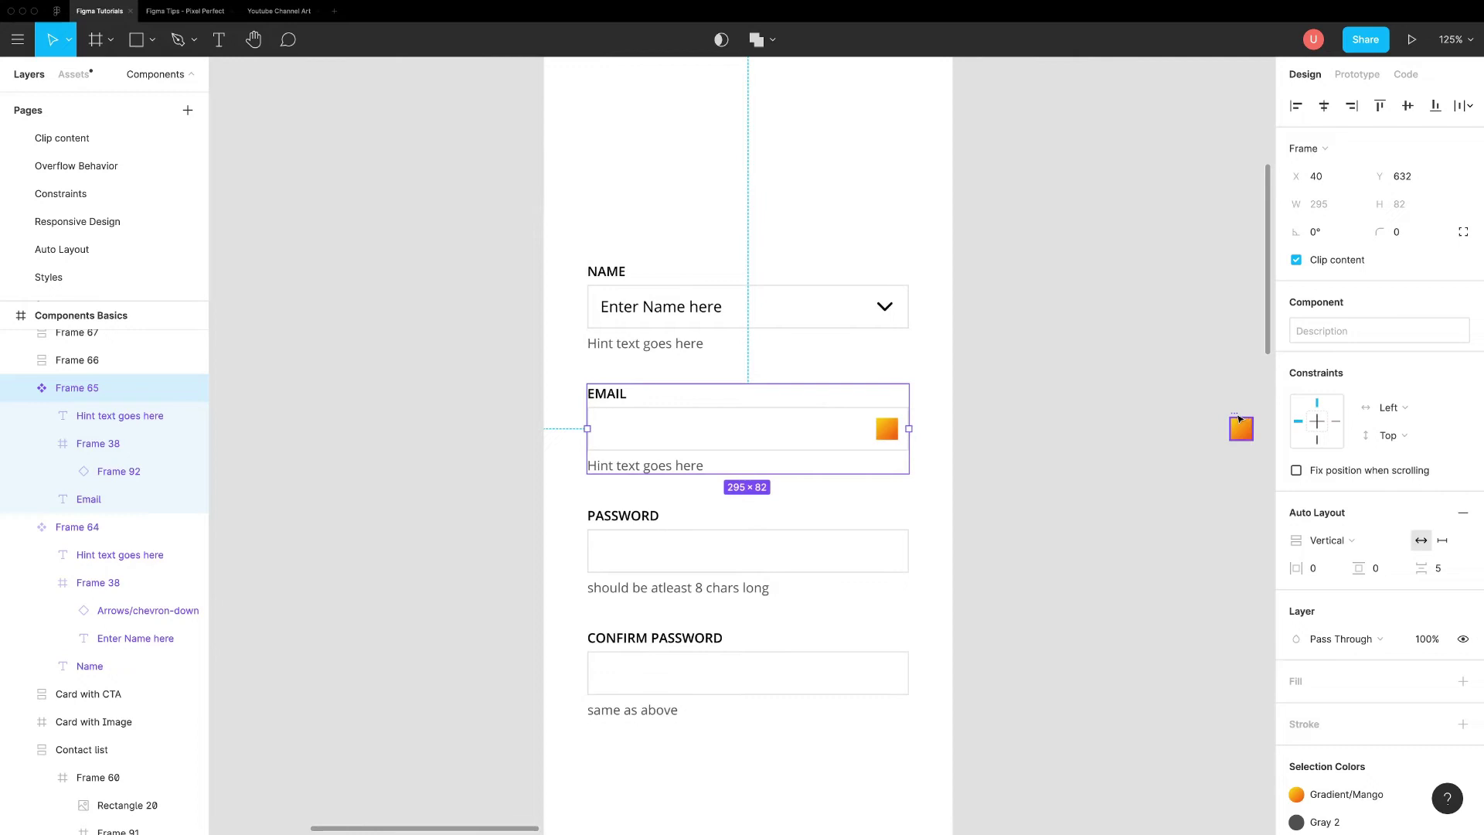
left_click_drag(1240, 418, 1005, 416)
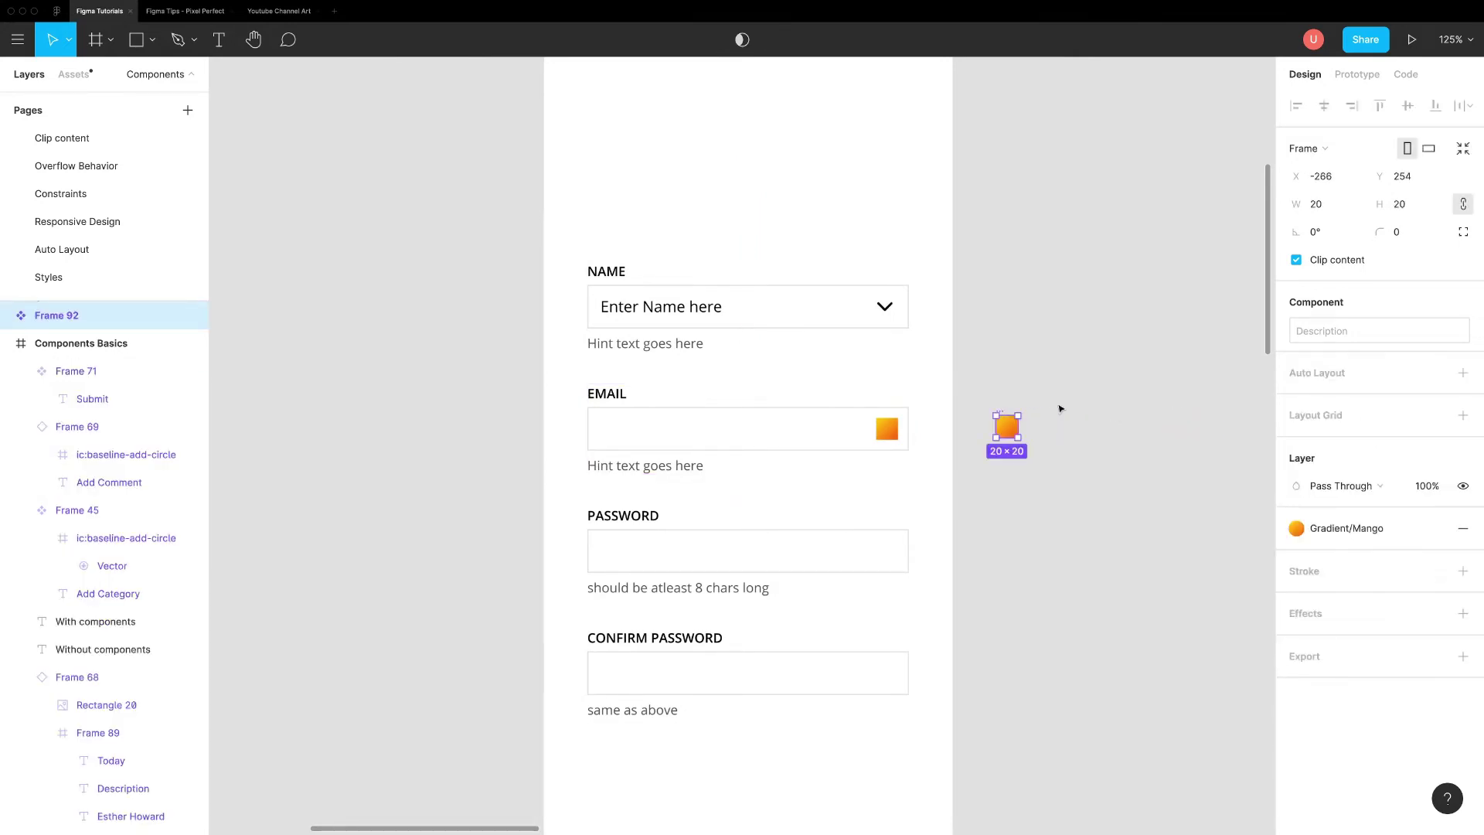
Make the Secondary and Tertiary buttons into separate components.
left_click(1059, 408)
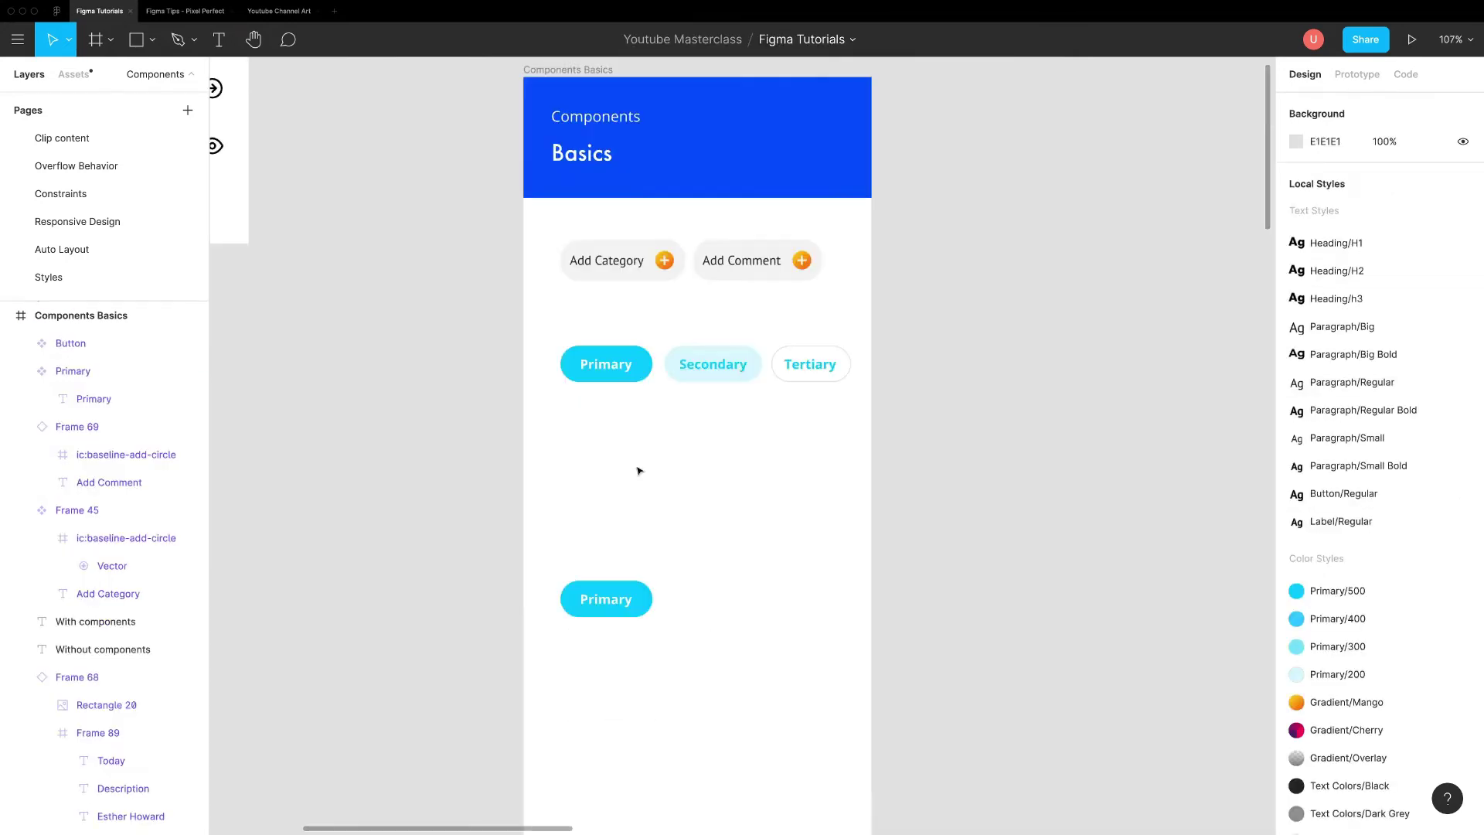
left_click(713, 380)
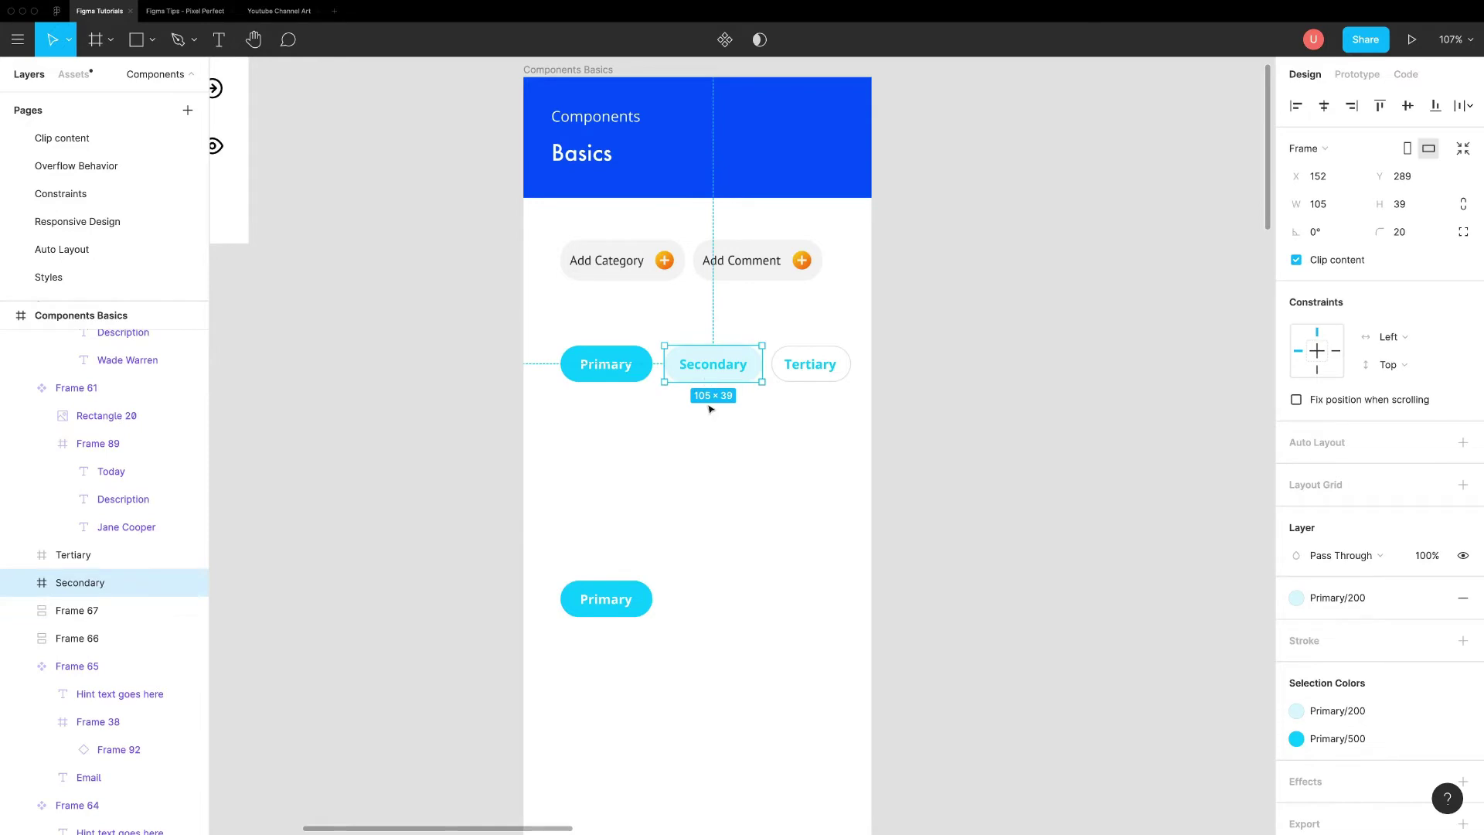
left_click(810, 364, "shift")
left_click(787, 39)
left_click(706, 98)
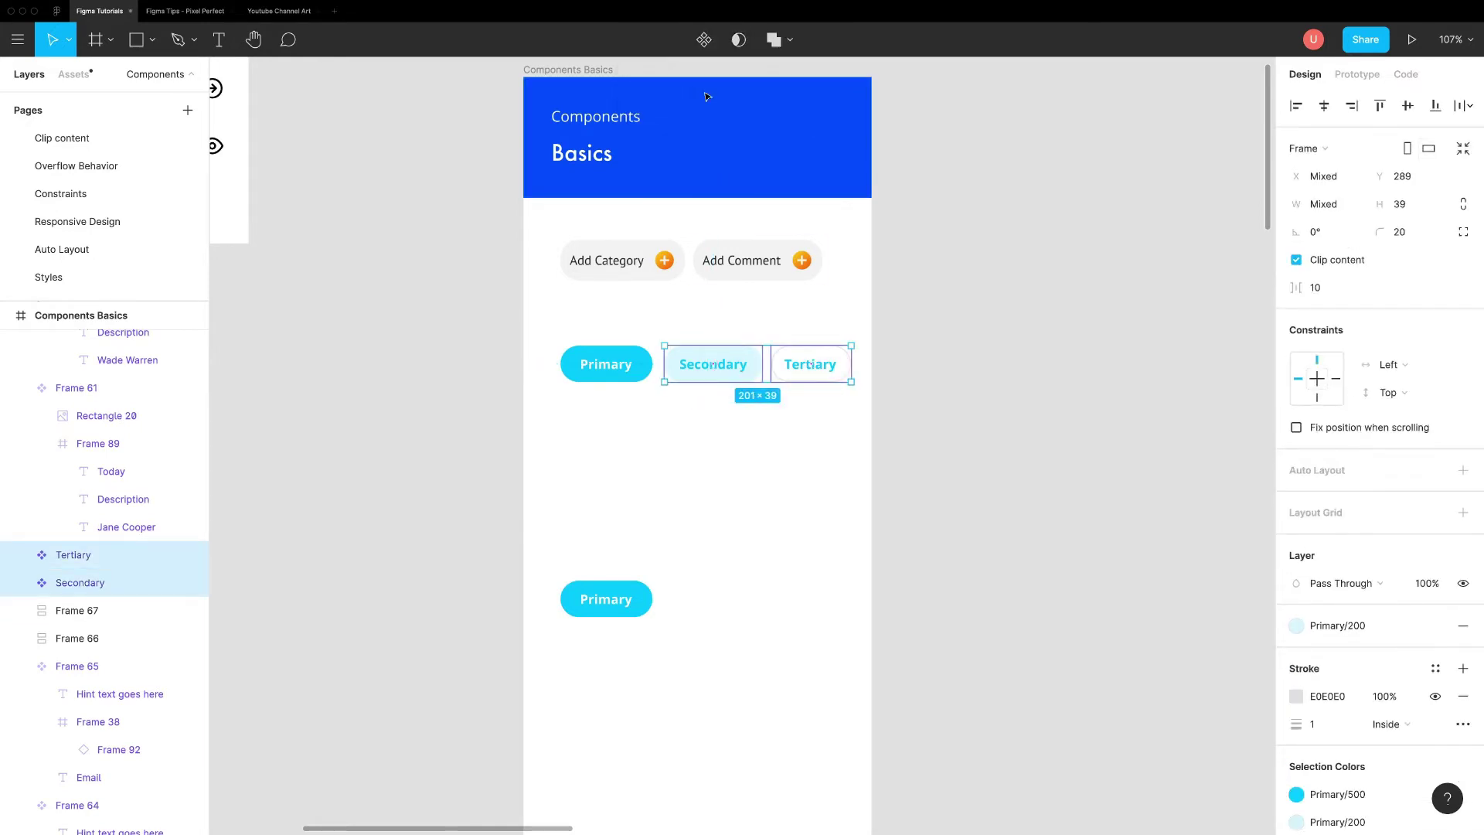
Duplicate the Primary, Secondary and Tertiary button row just below.
left_click(682, 473)
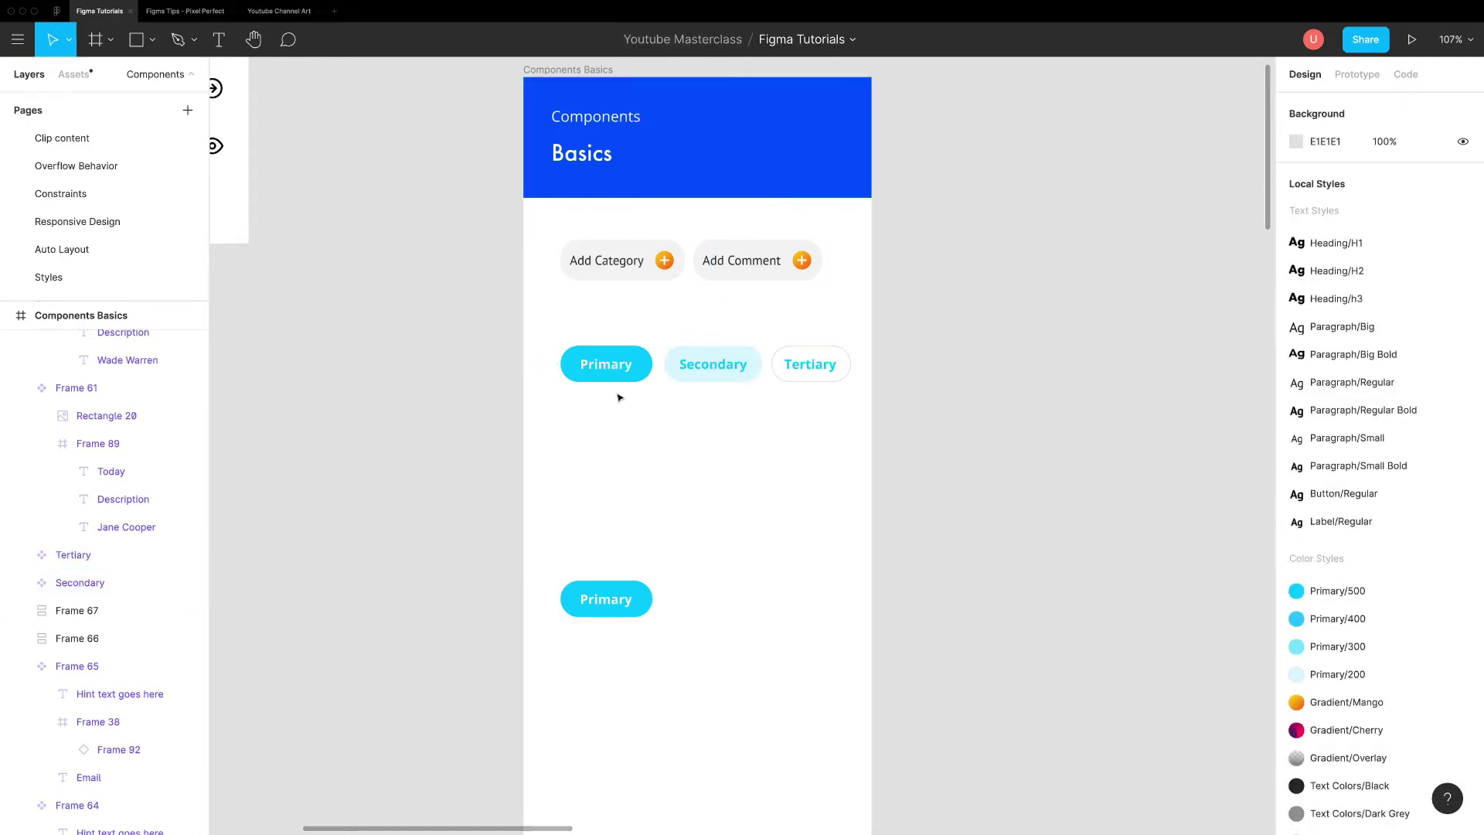
left_click_drag(639, 391, 873, 360)
left_click_drag(735, 375, 734, 429, "alt")
Set corner radius 0 on the top Primary, Secondary and Tertiary buttons.
left_click(680, 470)
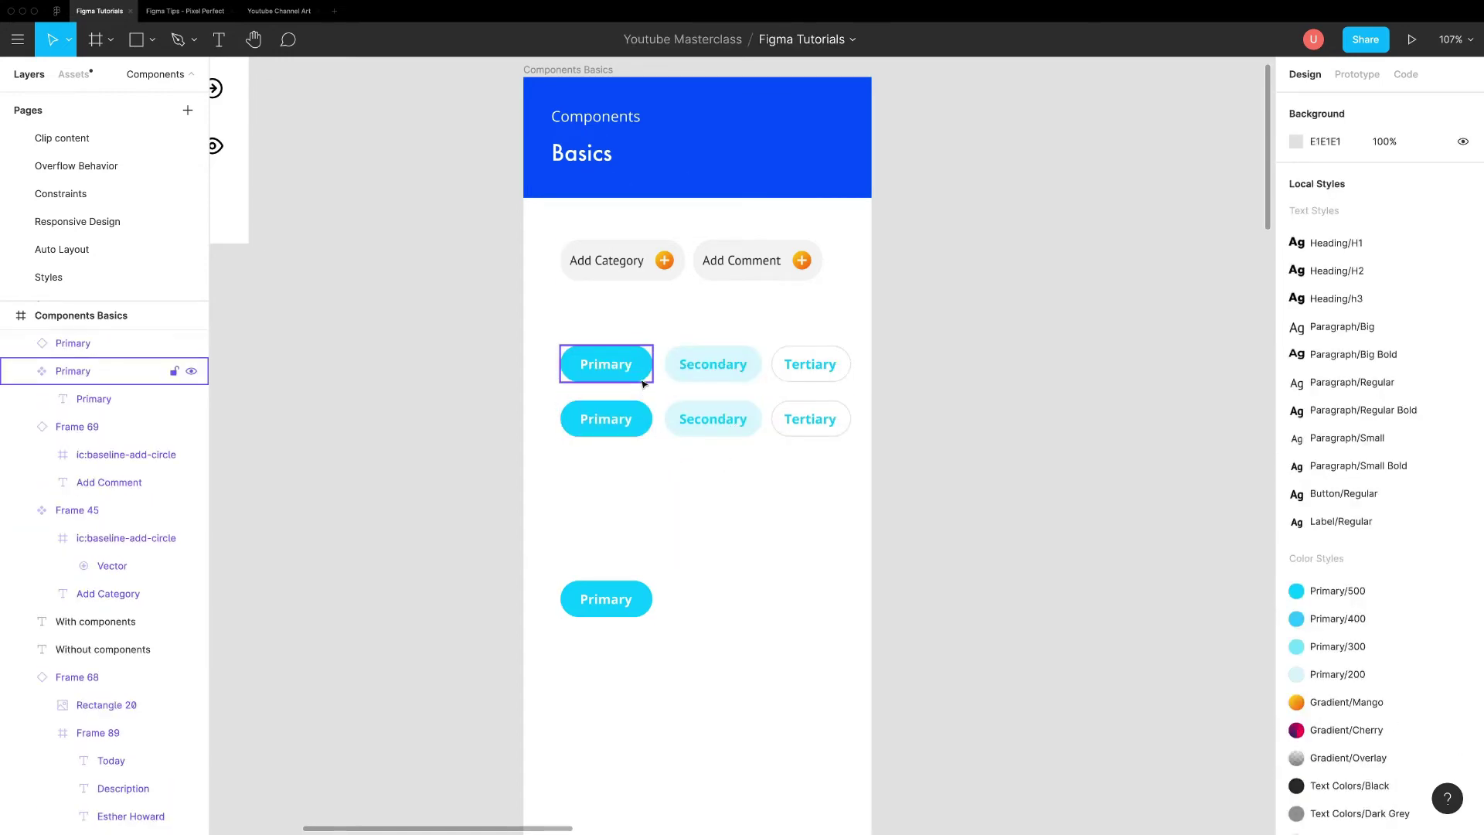
left_click(619, 371)
left_click(1404, 233)
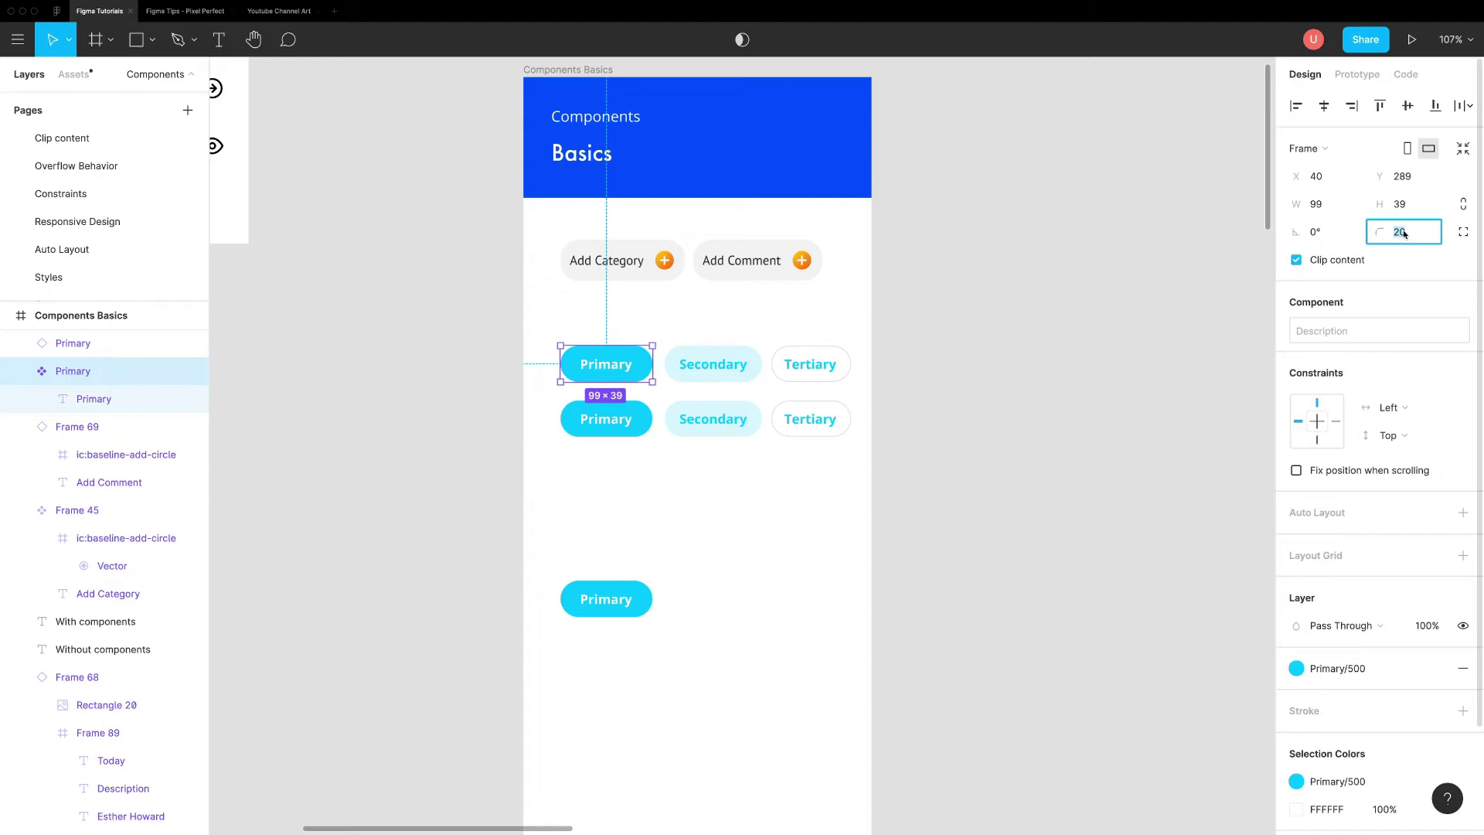
key("Return")
left_click(742, 364)
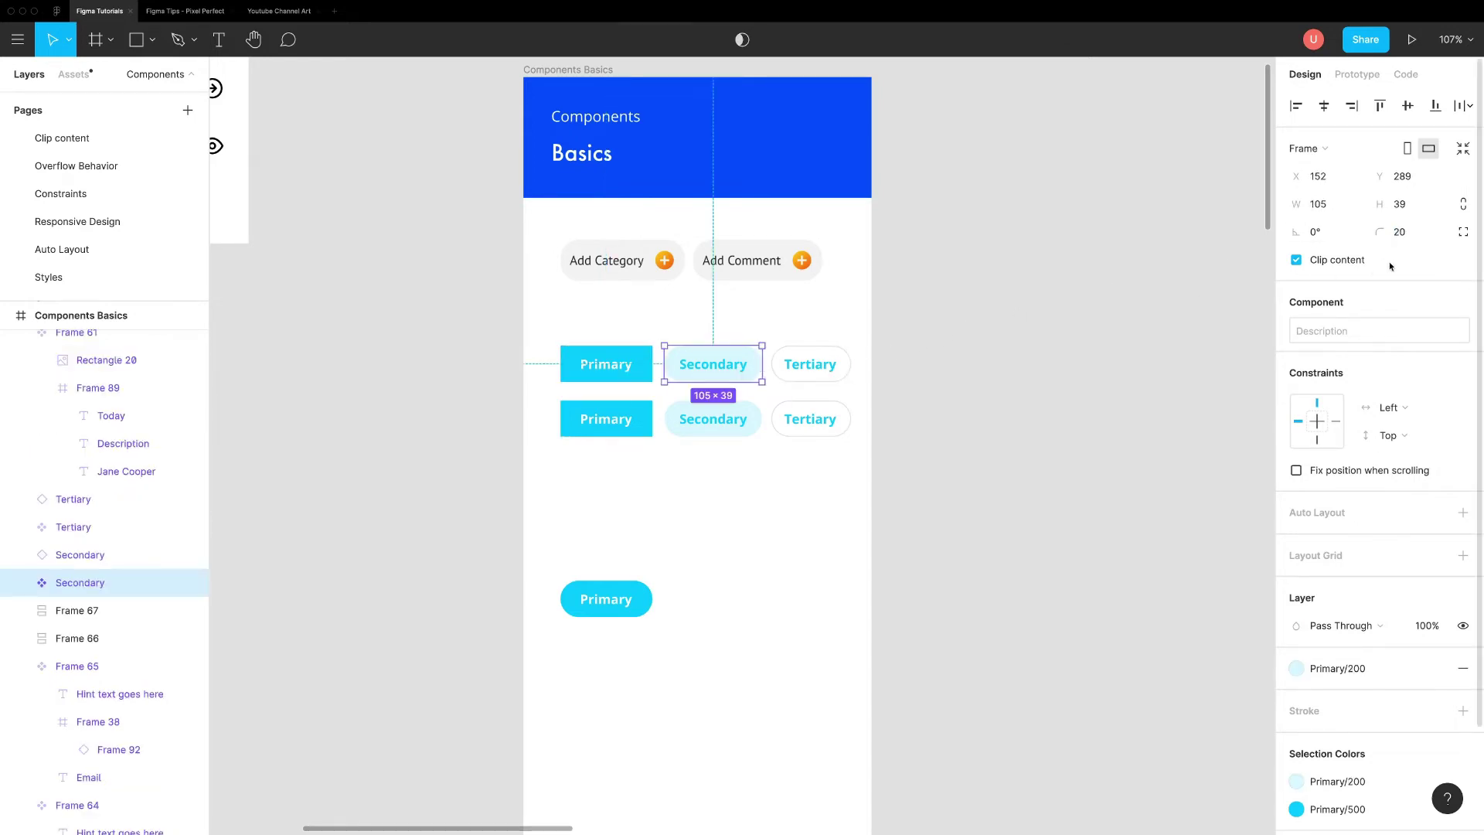
left_click(1426, 239)
type("0")
key("Return")
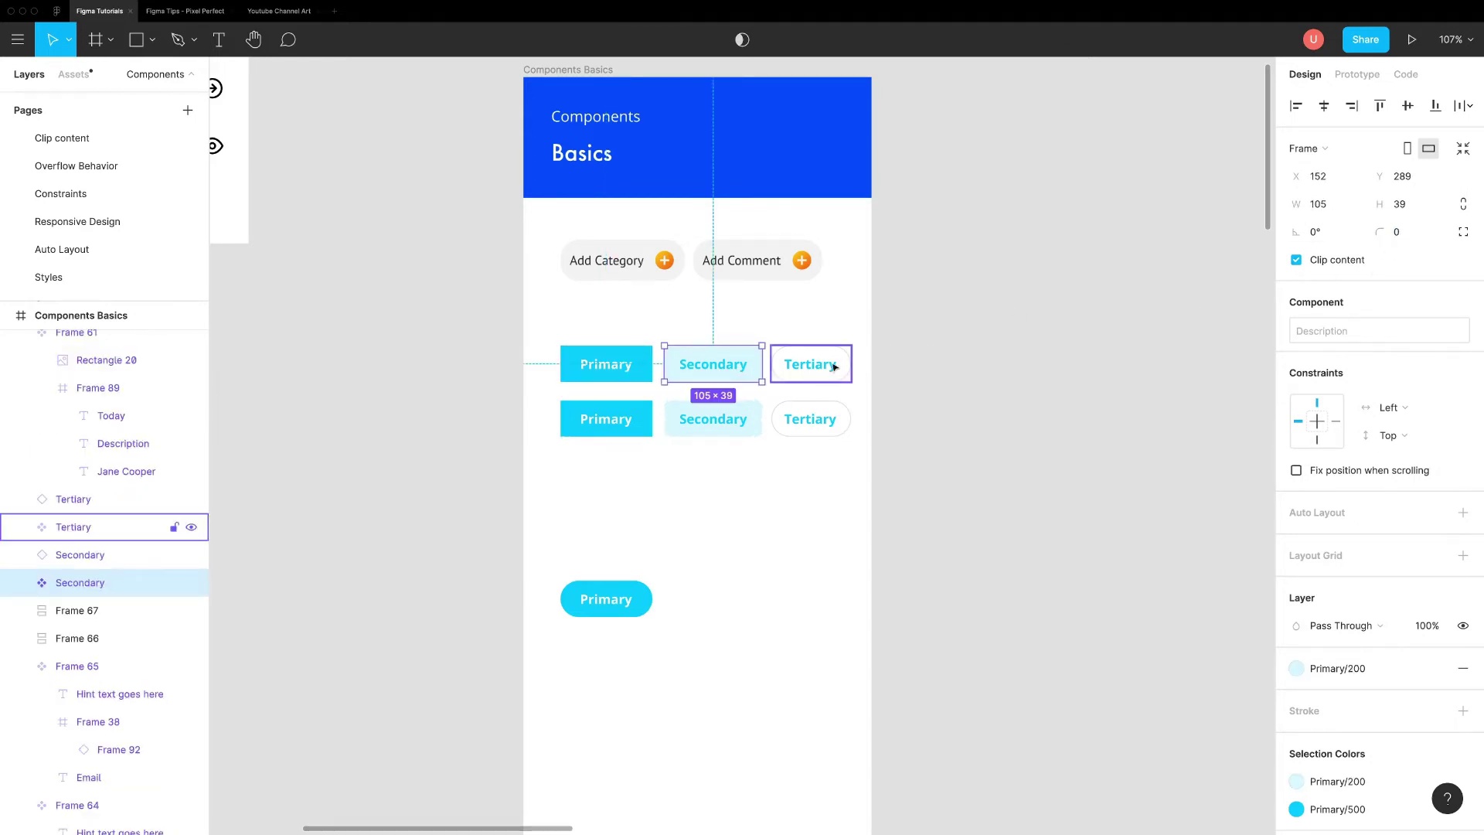
left_click(833, 368)
left_click(1412, 238)
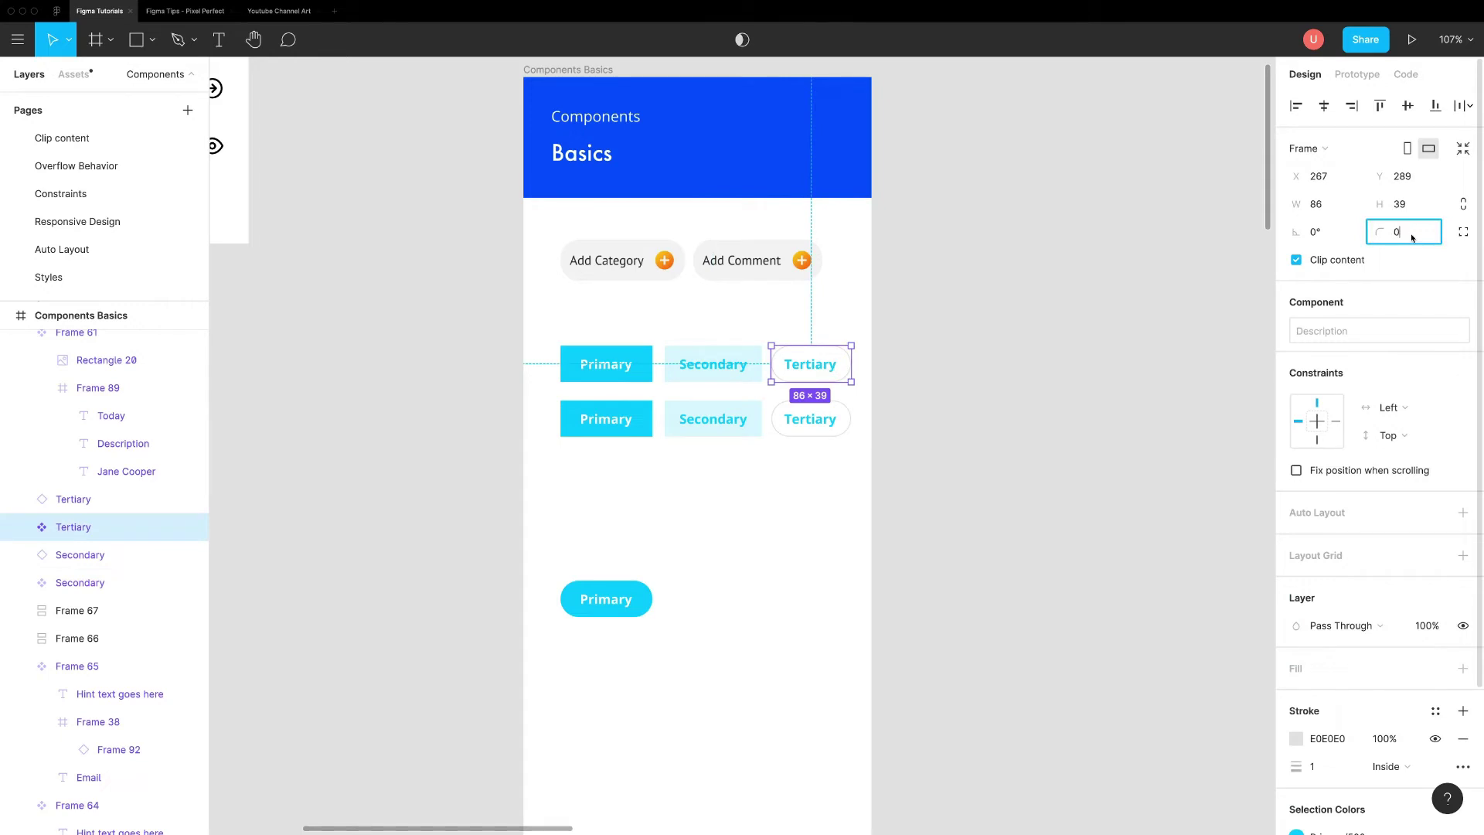
key("Return")
Duplicate the lone Primary pill and place the copy to its right.
left_click(721, 531)
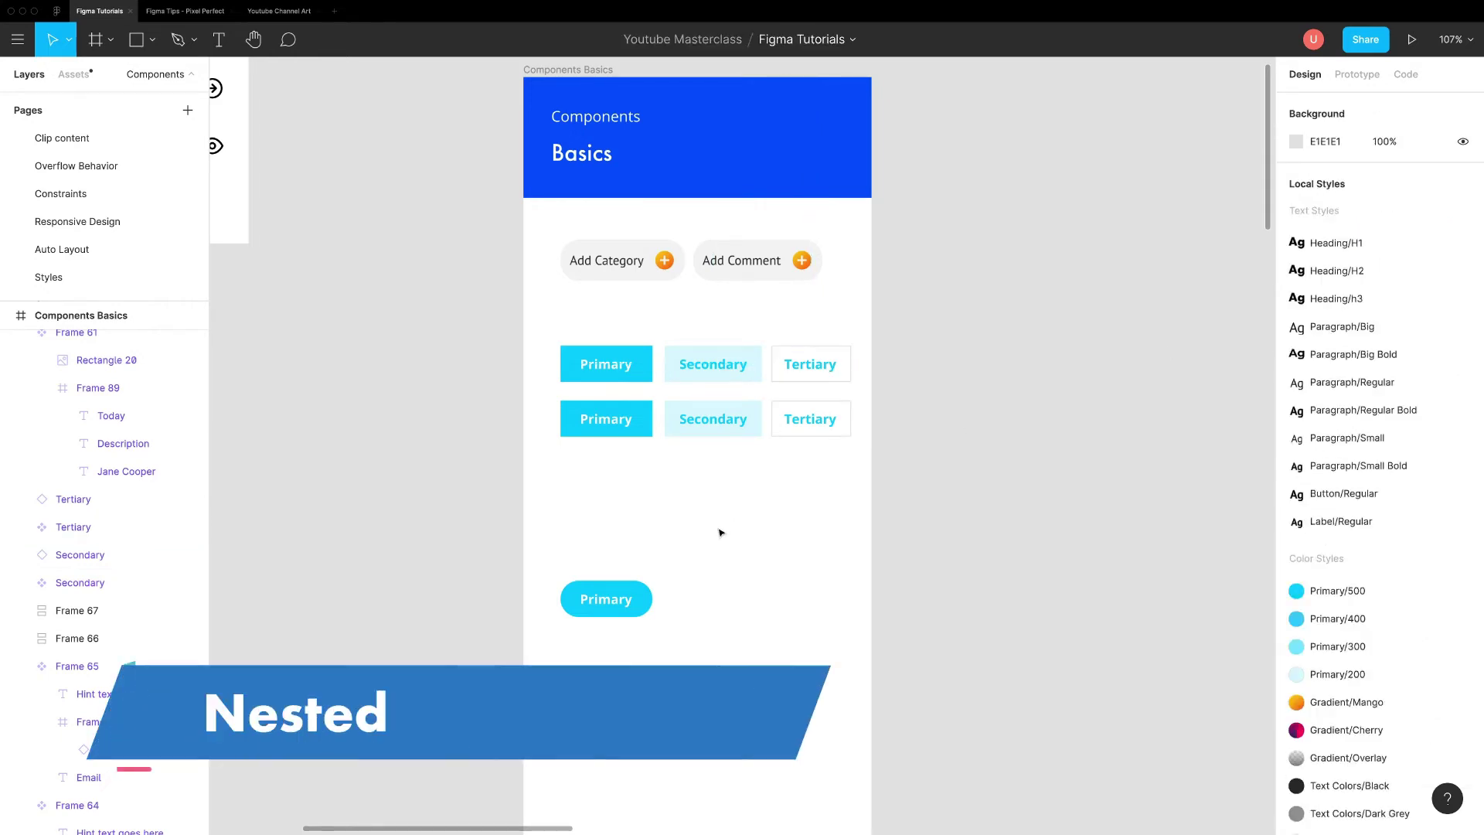
left_click(601, 591)
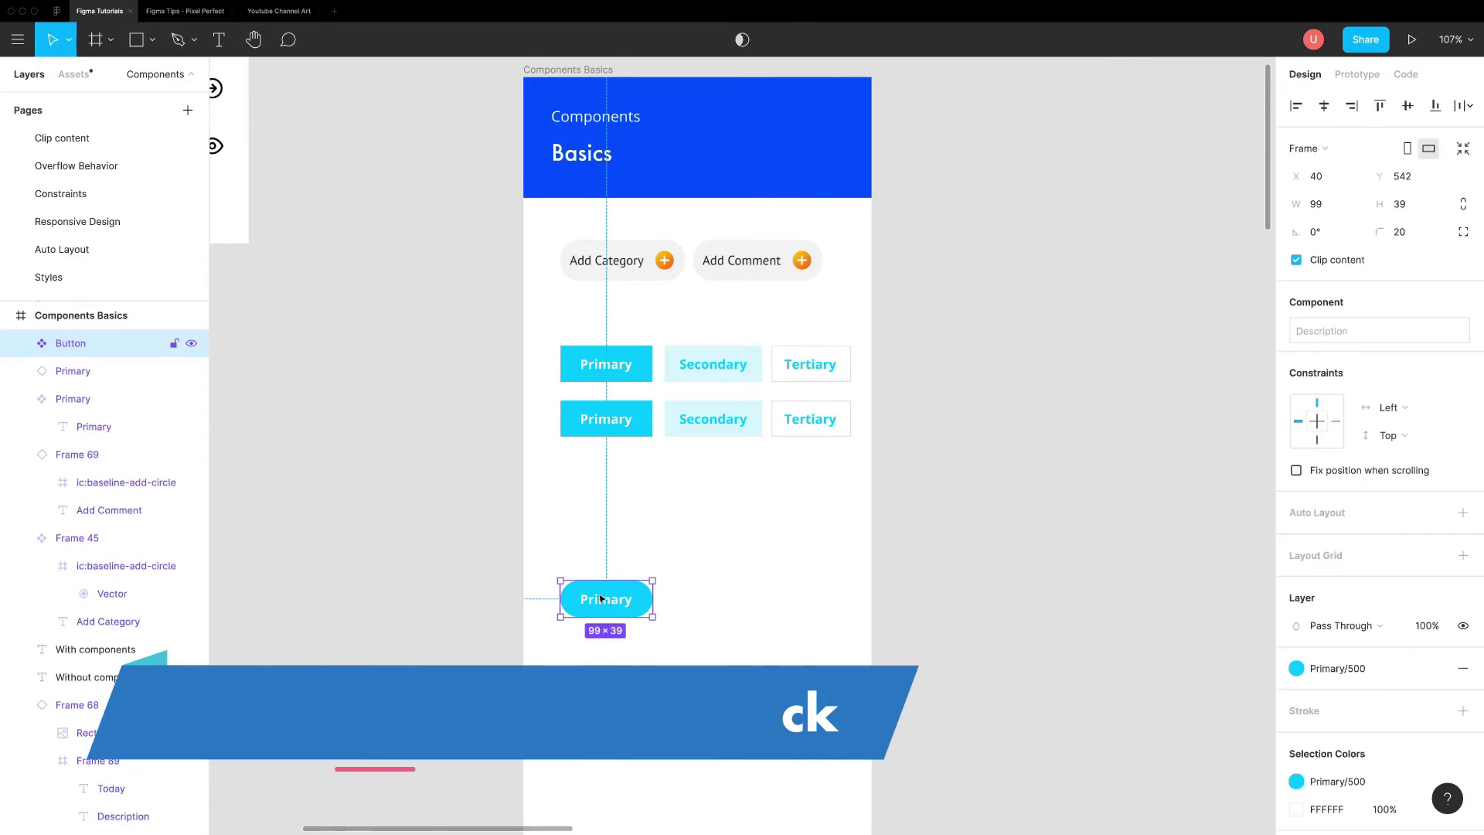
key("super+d")
scroll(604, 600, "right", 1)
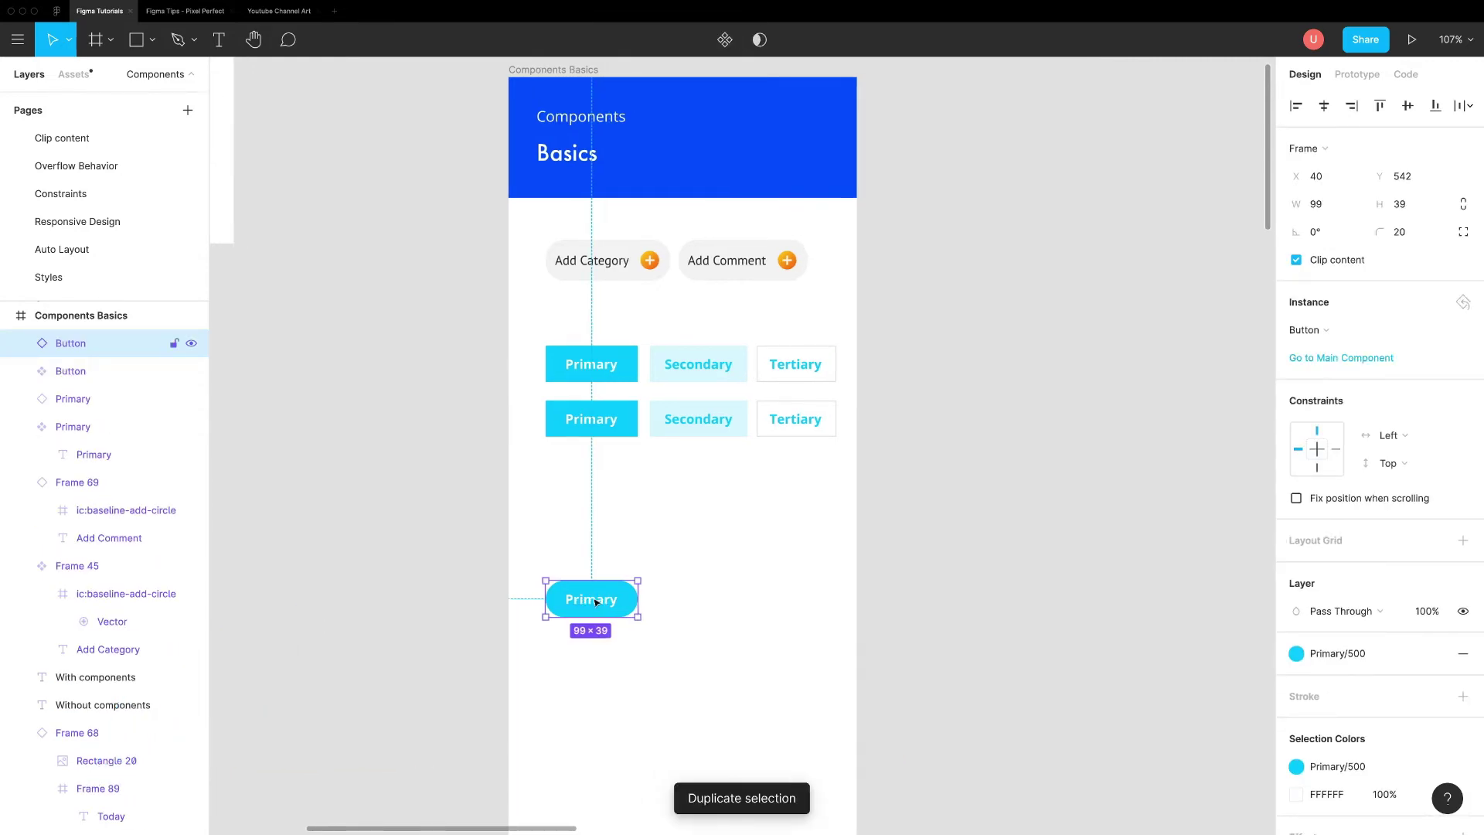
left_click_drag(596, 602, 697, 600)
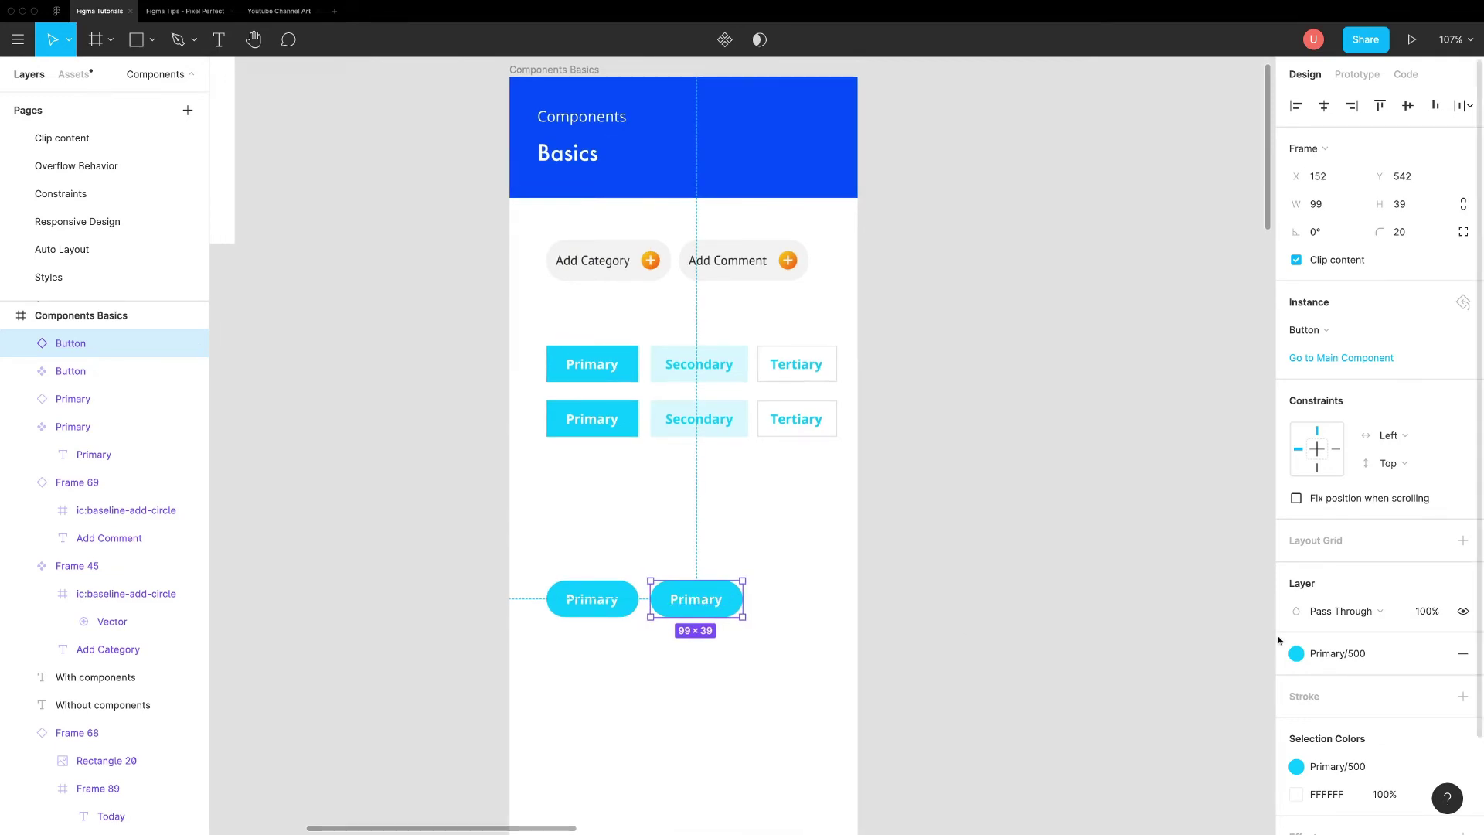
Give the copy a pale Primary/200 fill and wrap it in a new component.
left_click(1331, 655)
left_click(1389, 634)
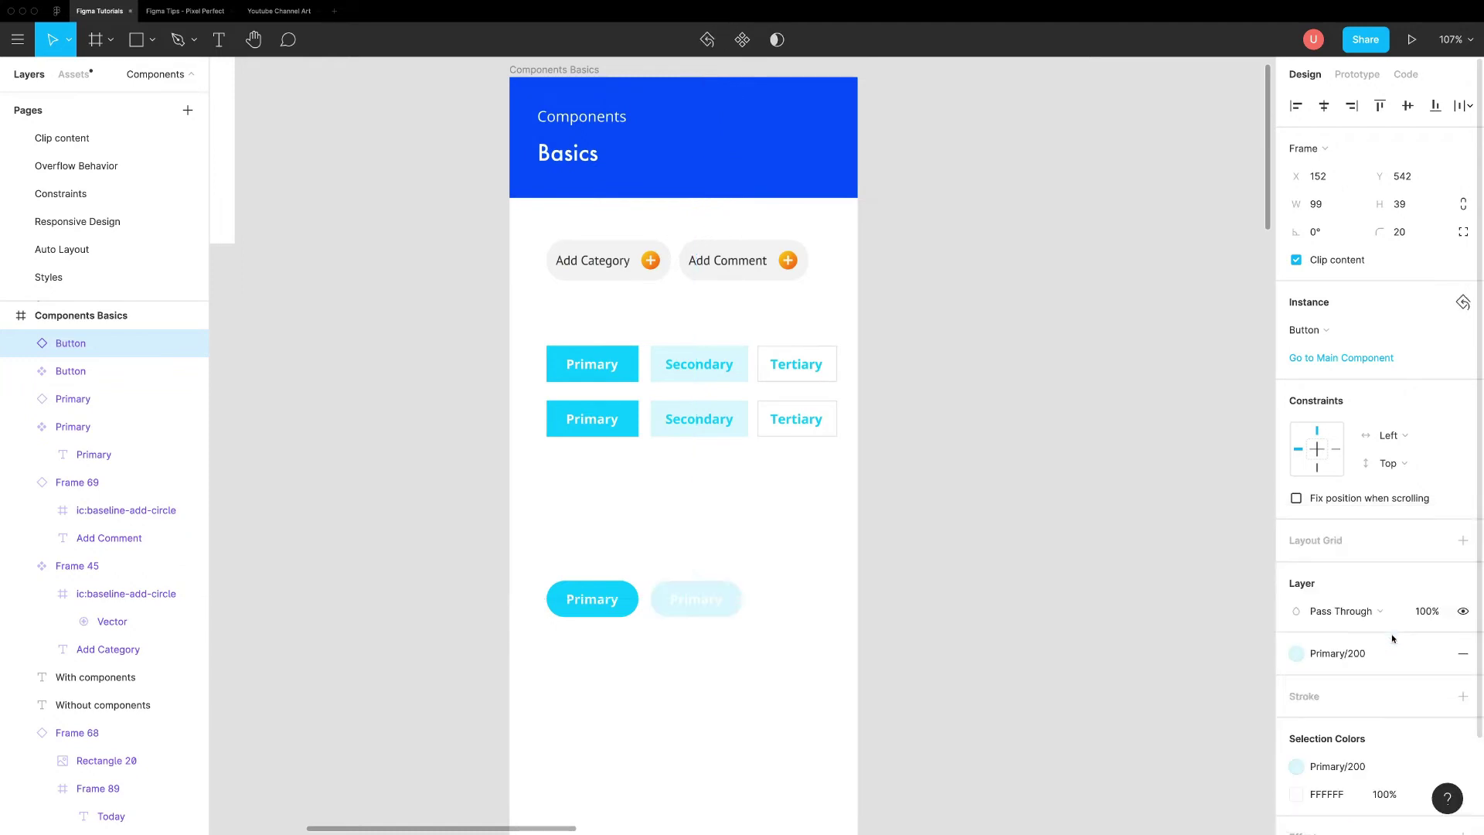
double_click(695, 599)
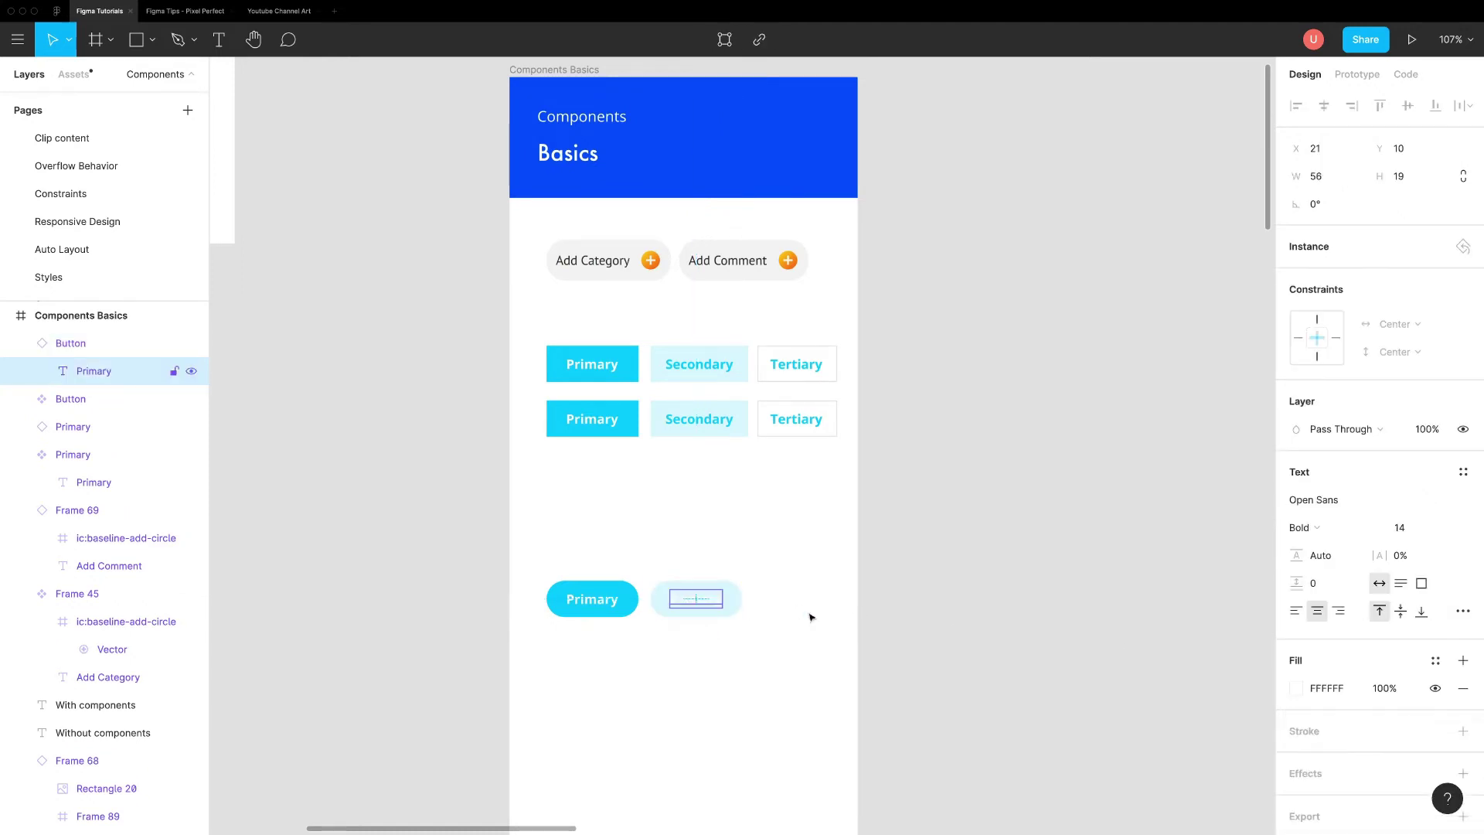
left_click(1434, 661)
key("Escape")
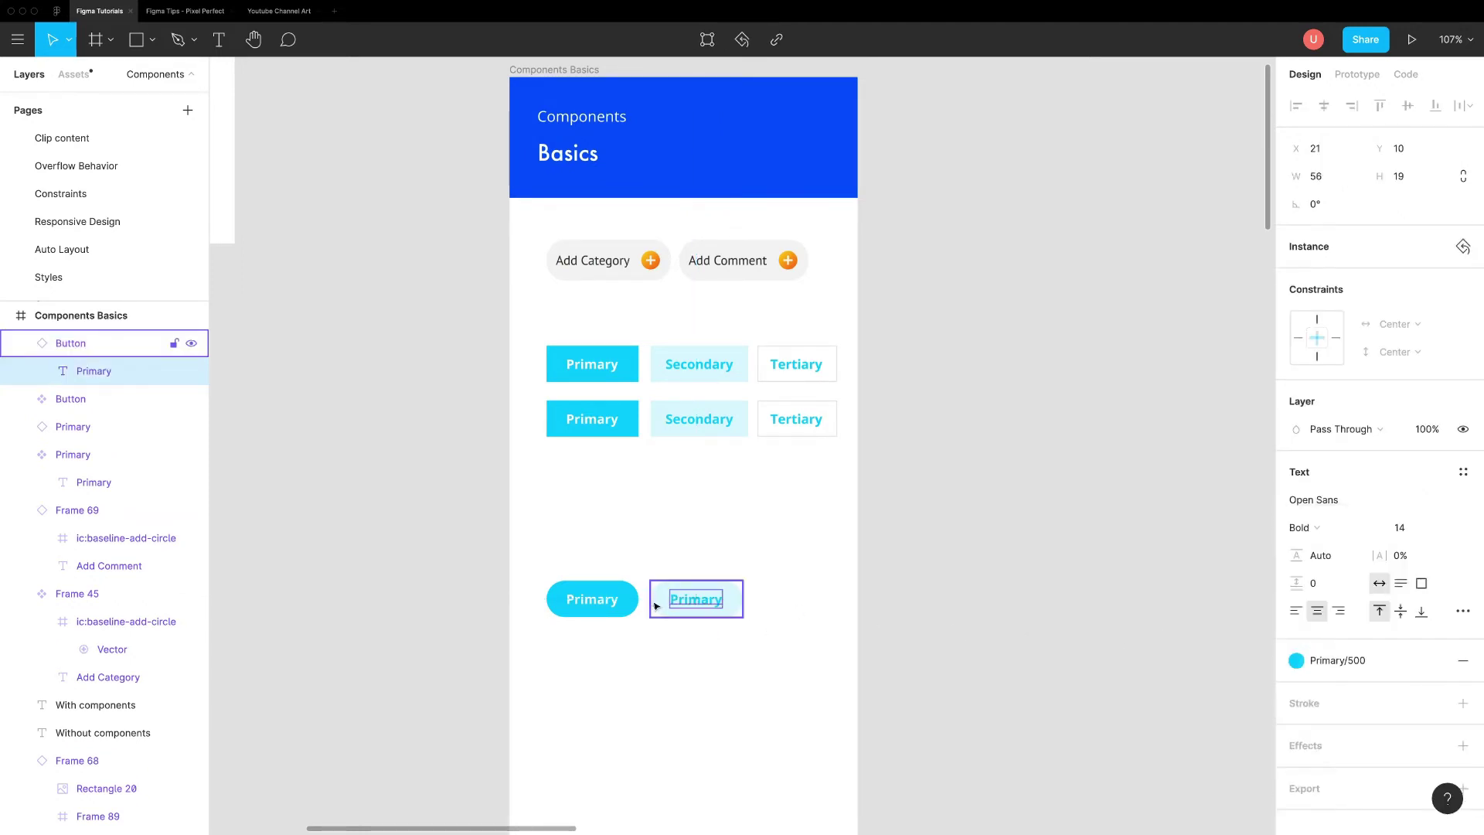
key("Escape")
left_click(688, 603)
left_click(742, 39)
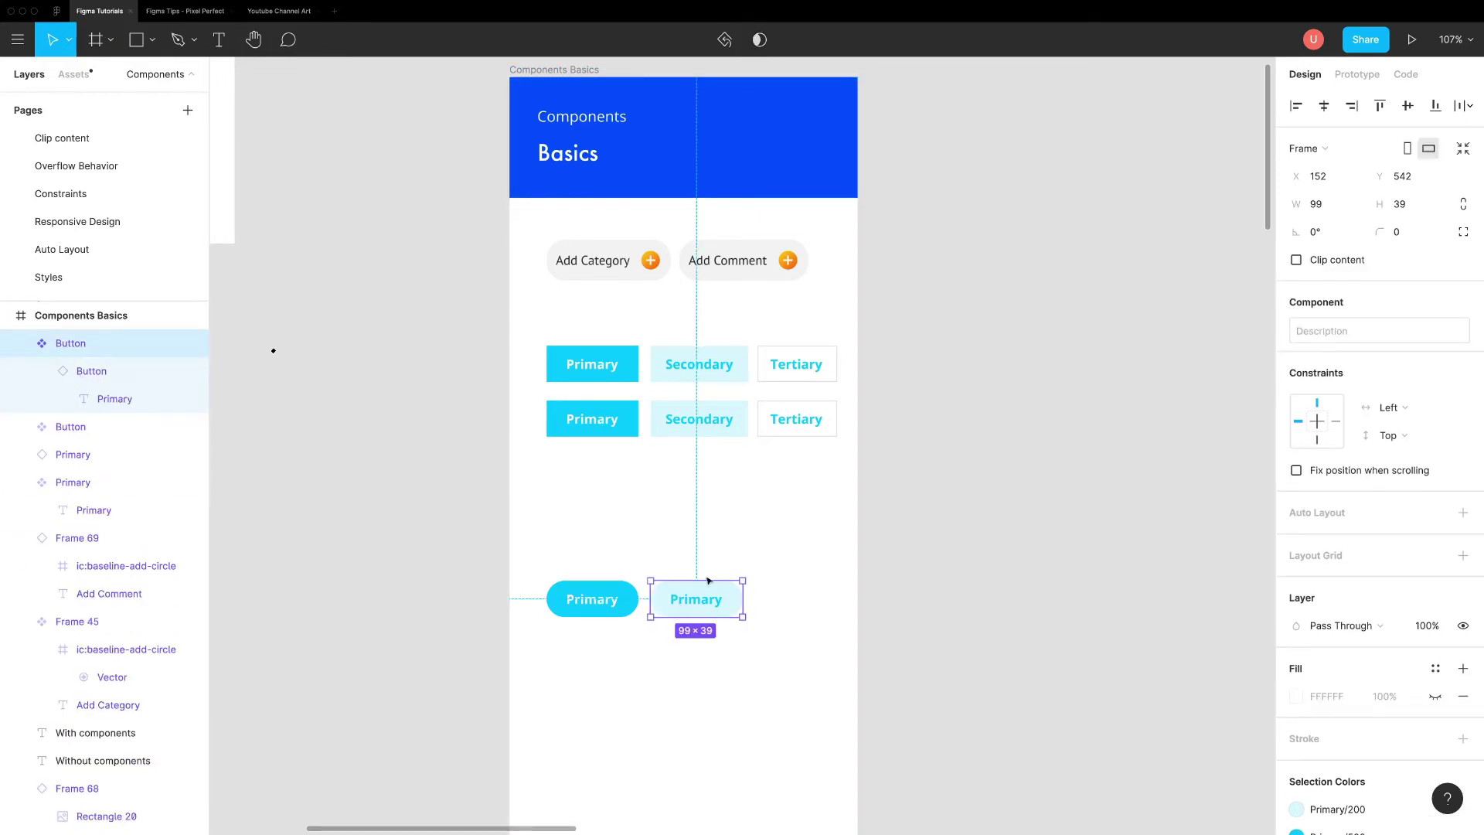
Add a third copy at the far right with no fill, an outline stroke and cyan text.
left_click(592, 599)
left_click_drag(592, 599, 797, 600)
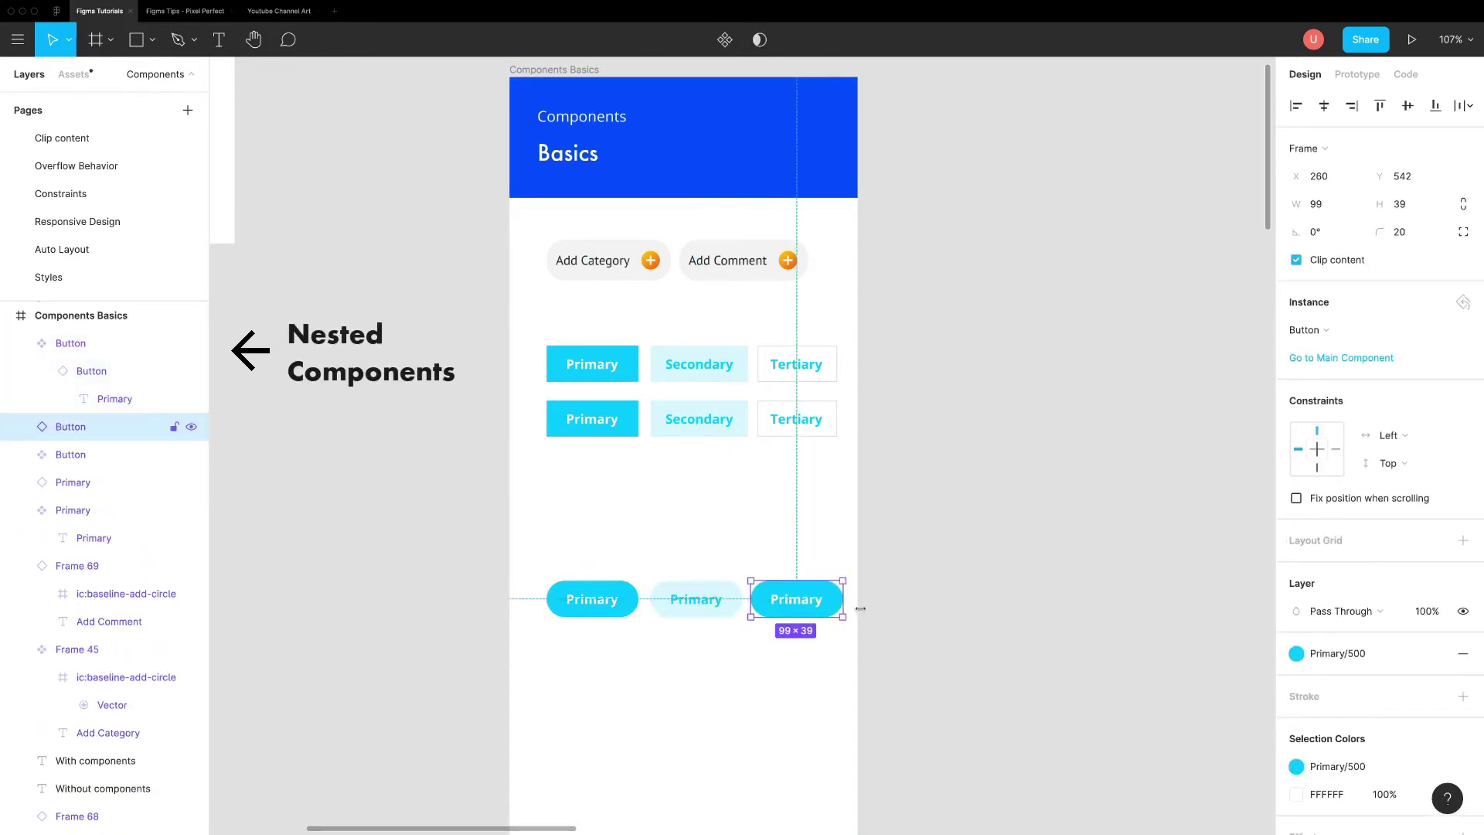
left_click(1464, 653)
left_click(1463, 695)
left_click(1296, 715)
double_click(807, 602)
left_click(1436, 660)
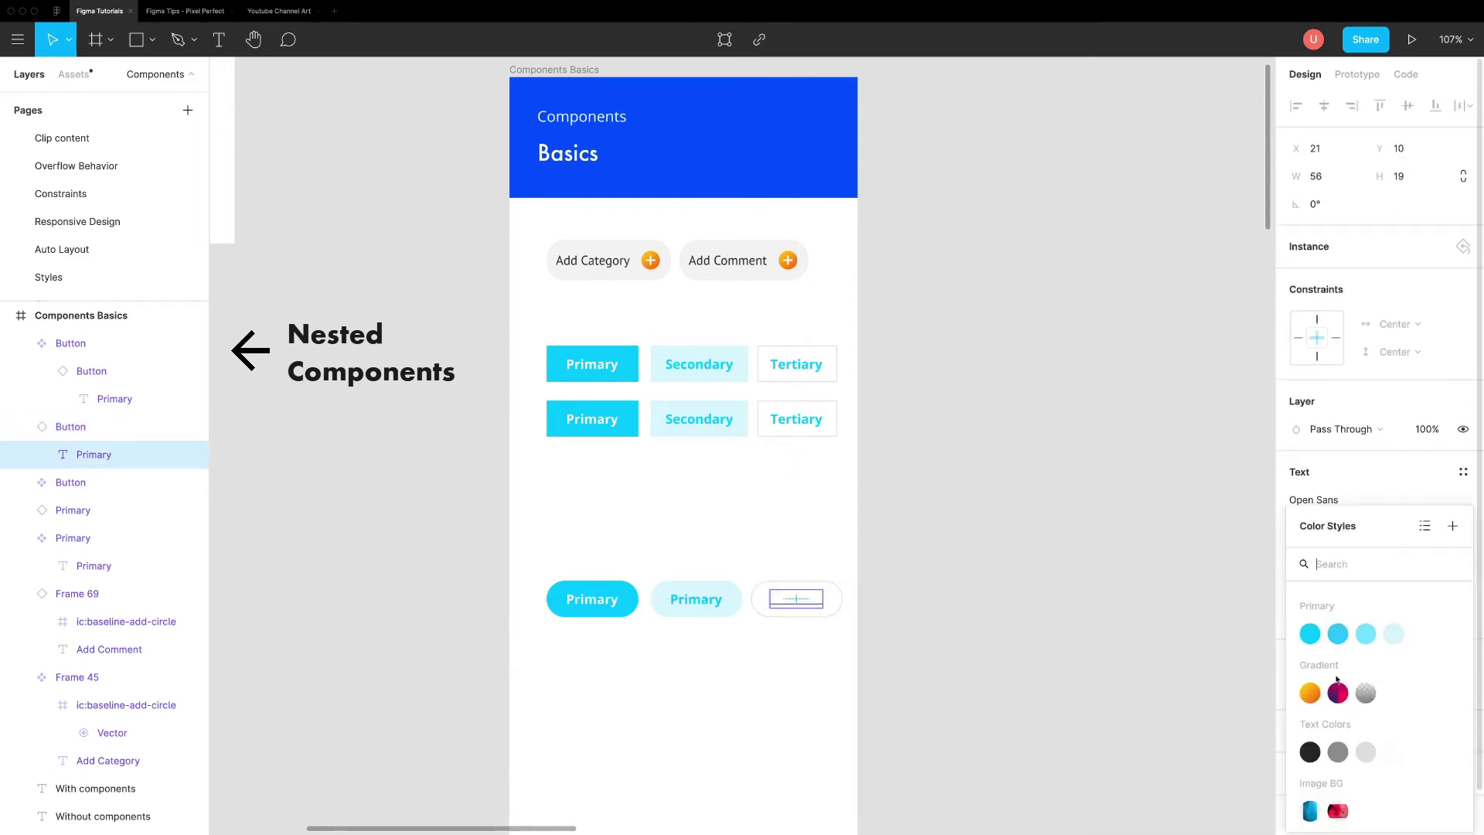
left_click(1315, 630)
left_click(817, 605)
Duplicate the three rounded Primary buttons into a row below and nudge it down.
left_click(837, 637)
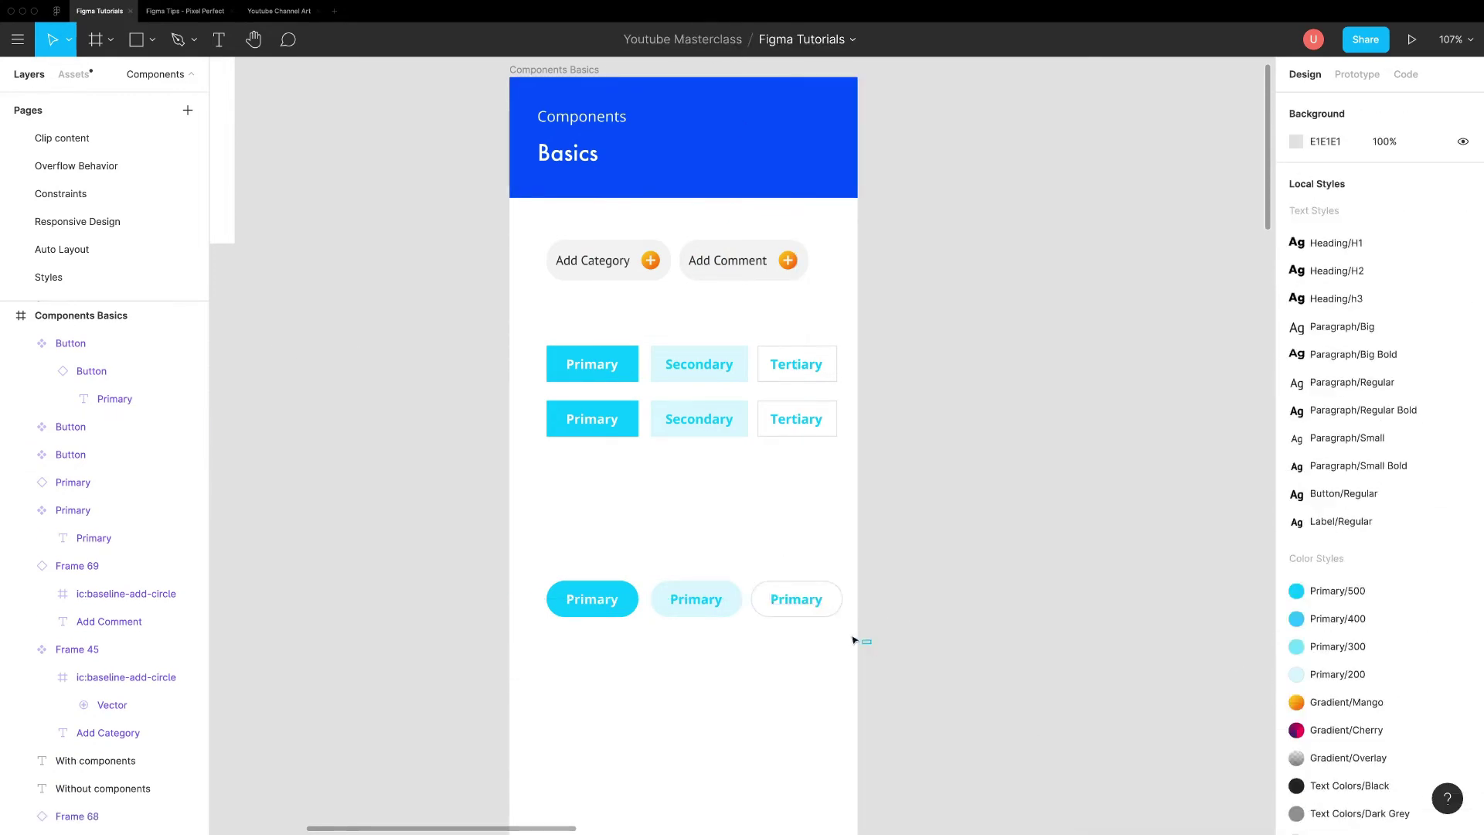
left_click_drag(855, 639, 547, 572)
left_click_drag(616, 610, 616, 657)
key("Down")
key("Down")
key("Down")
key("Down")
key("Down")
key("Down")
key("Down")
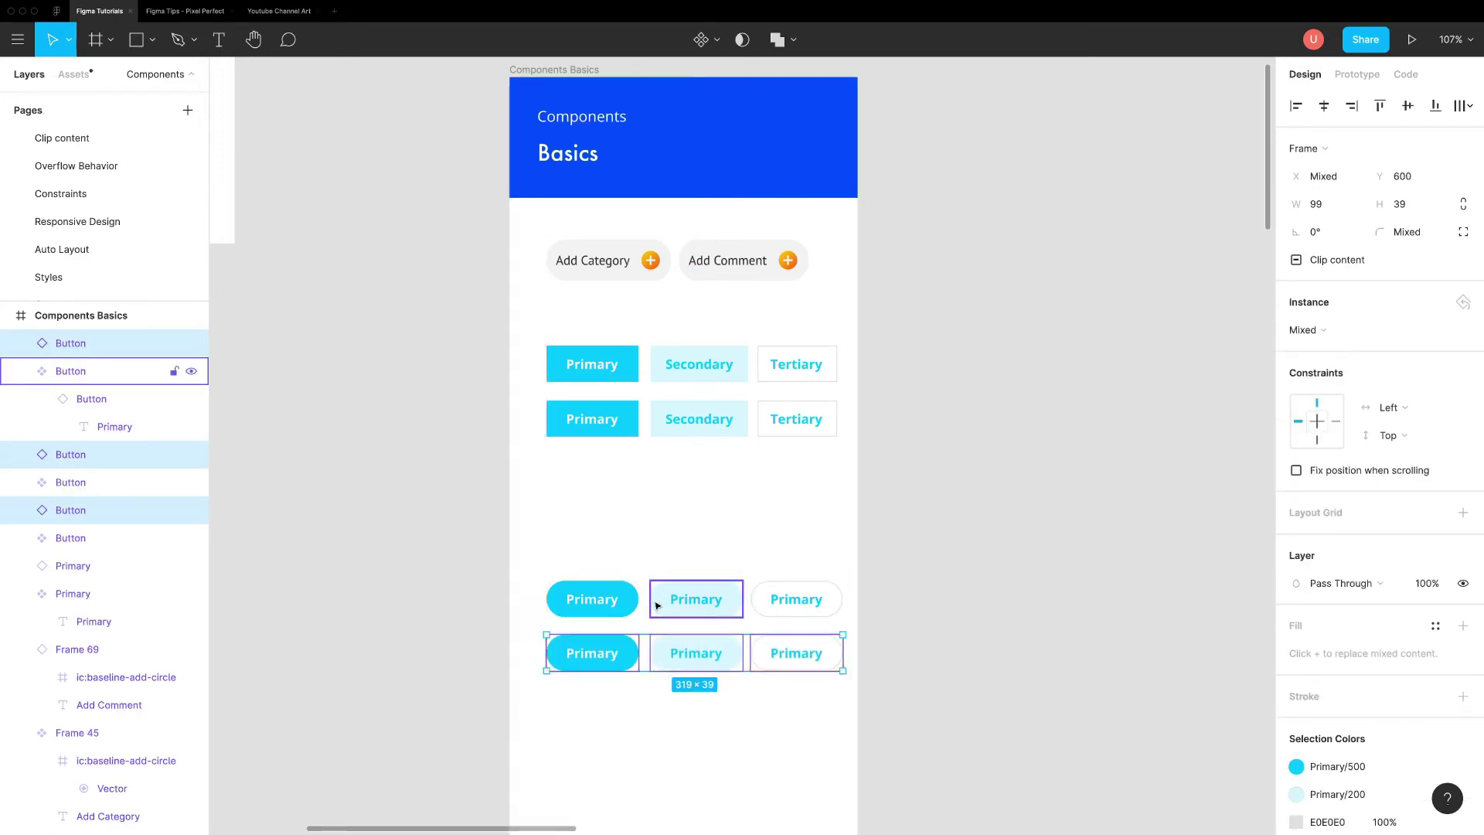
key("Down")
Set the Primary buttons' corner radius to 0.
left_click(631, 598)
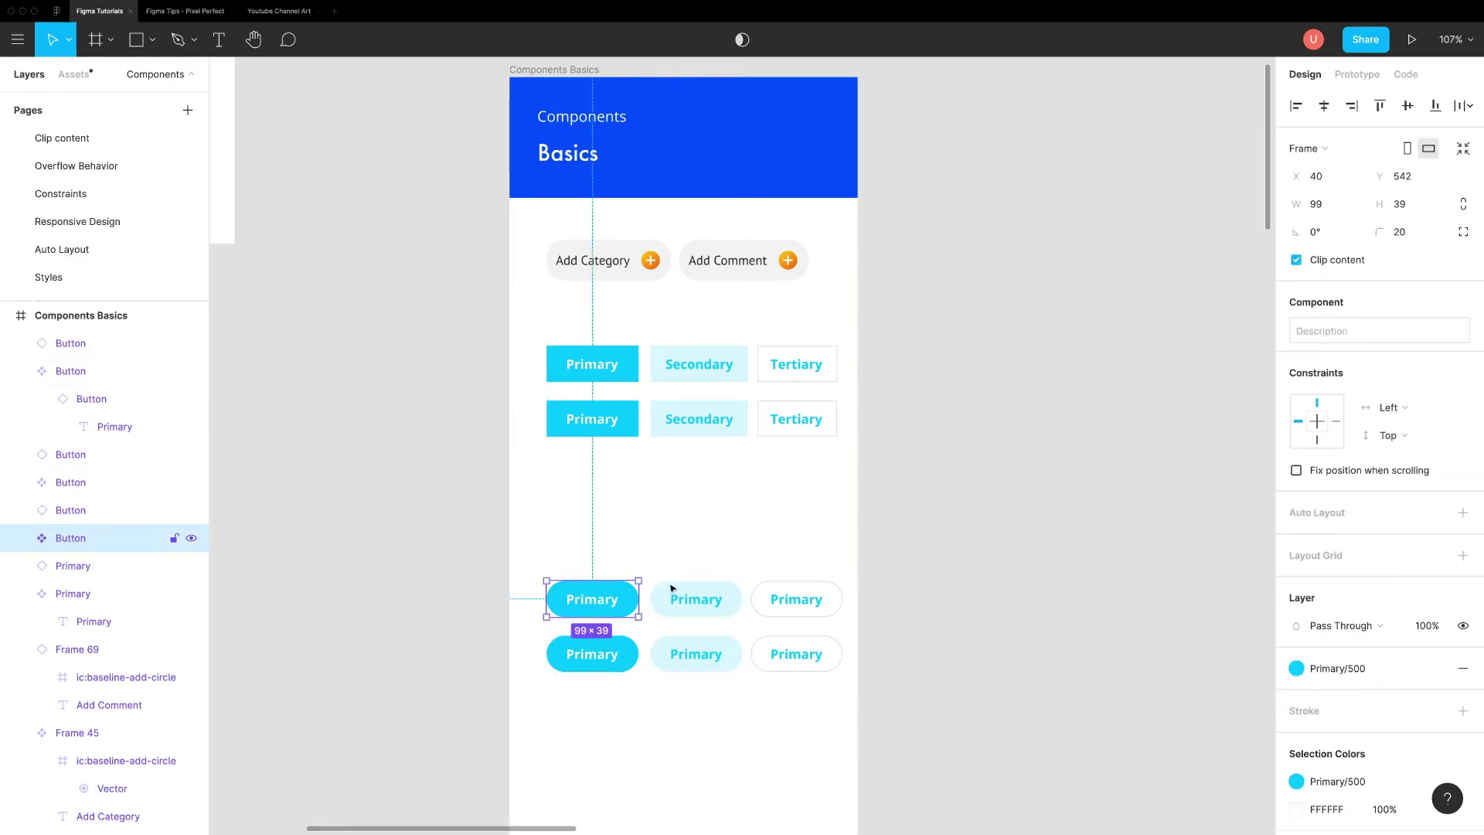
left_click(1426, 231)
type("0")
key("Return")
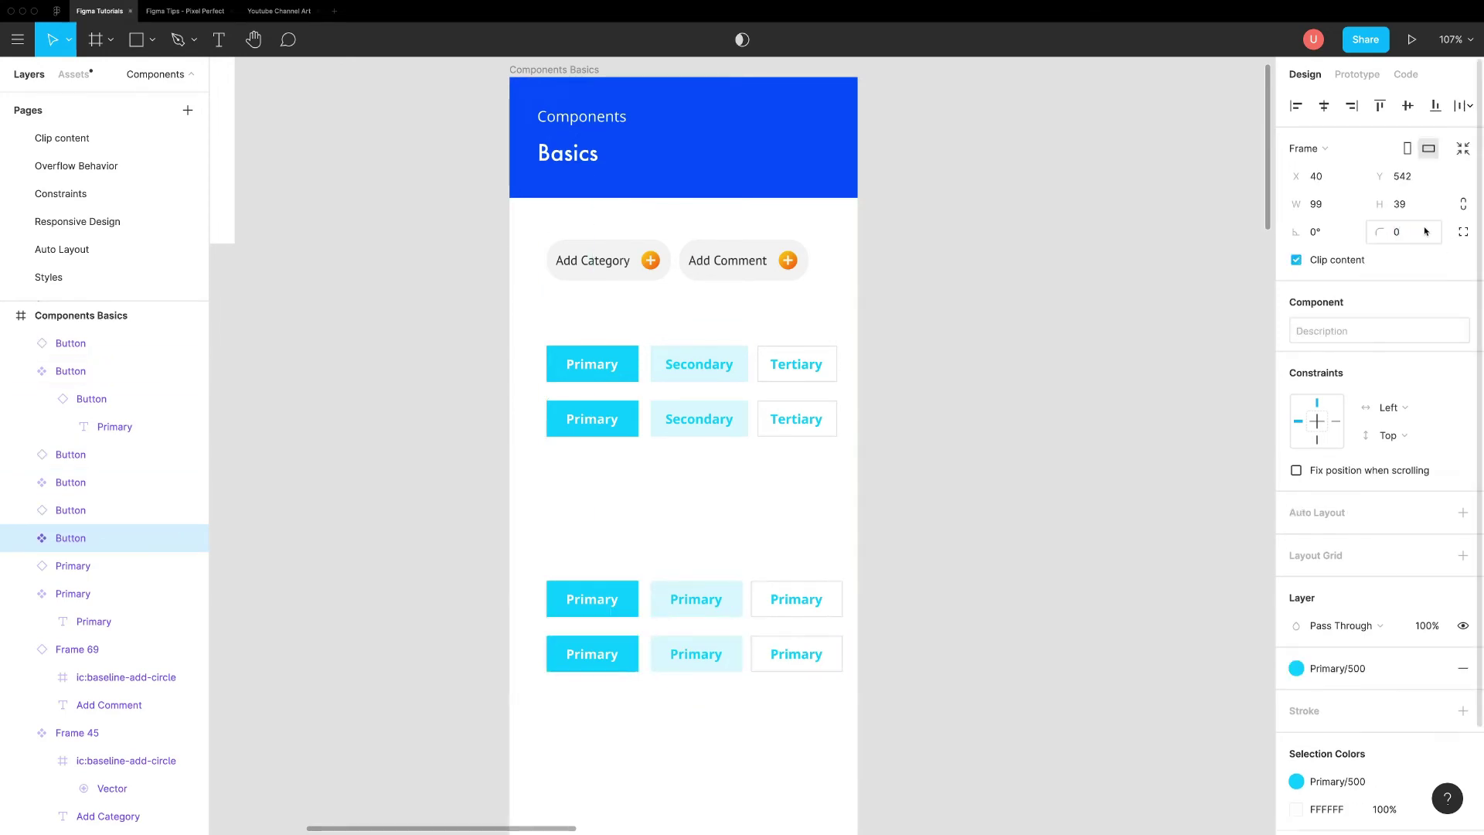
left_click(879, 510)
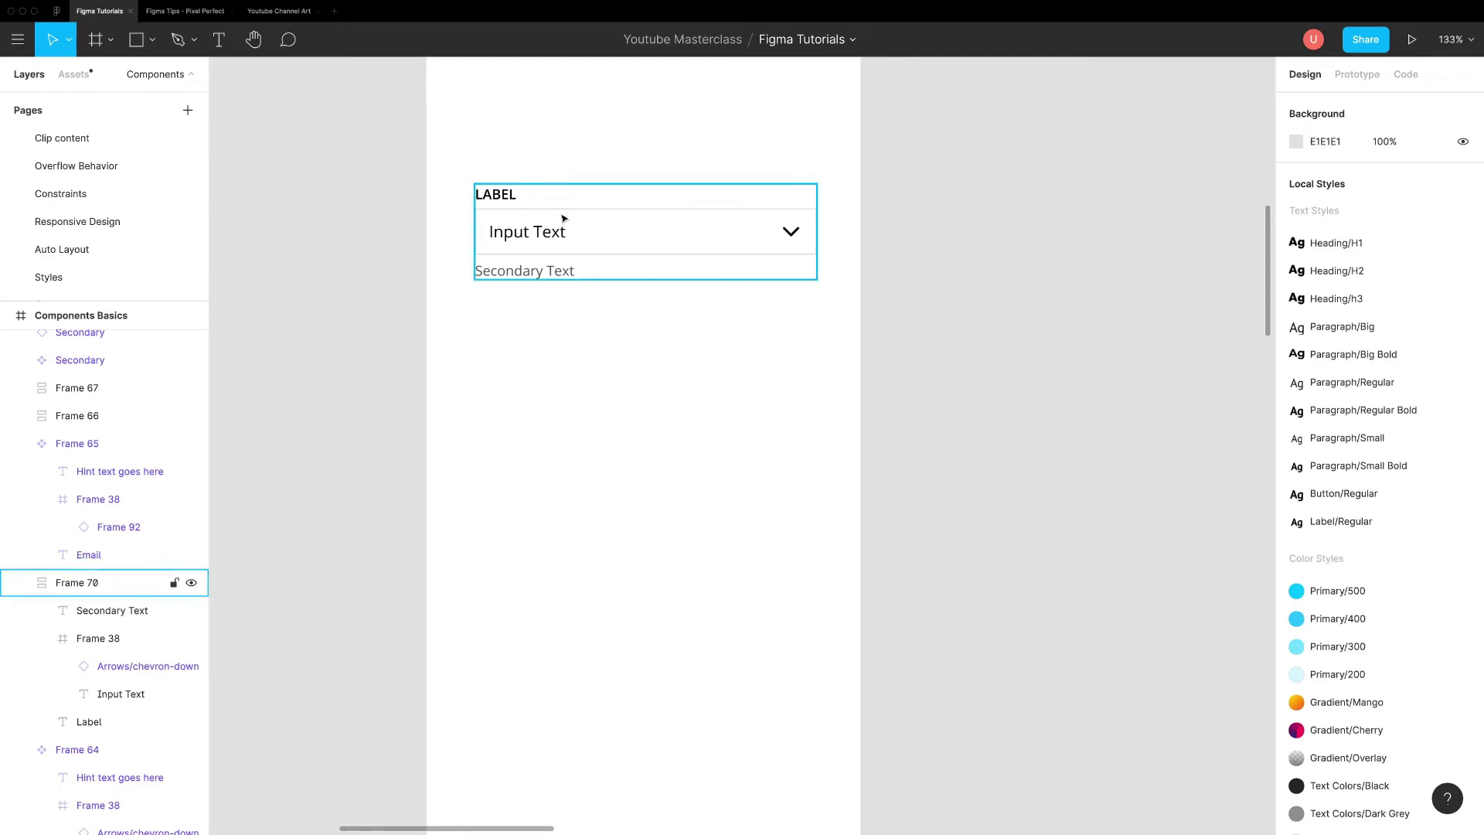
Draw a short vertical cursor line right after Input Text in the dropdown field.
left_click(576, 225)
left_click(793, 235)
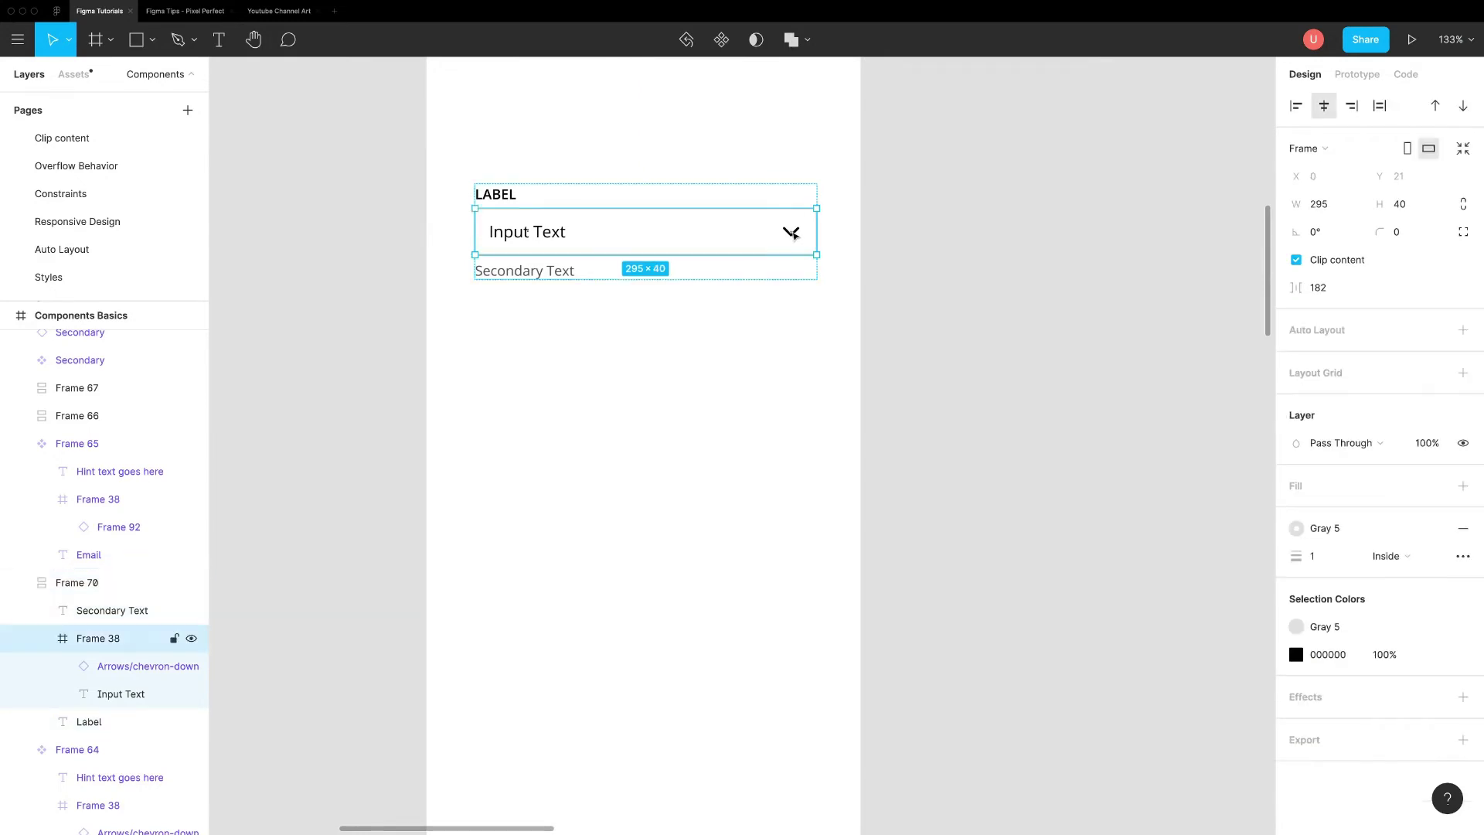
left_click(790, 235)
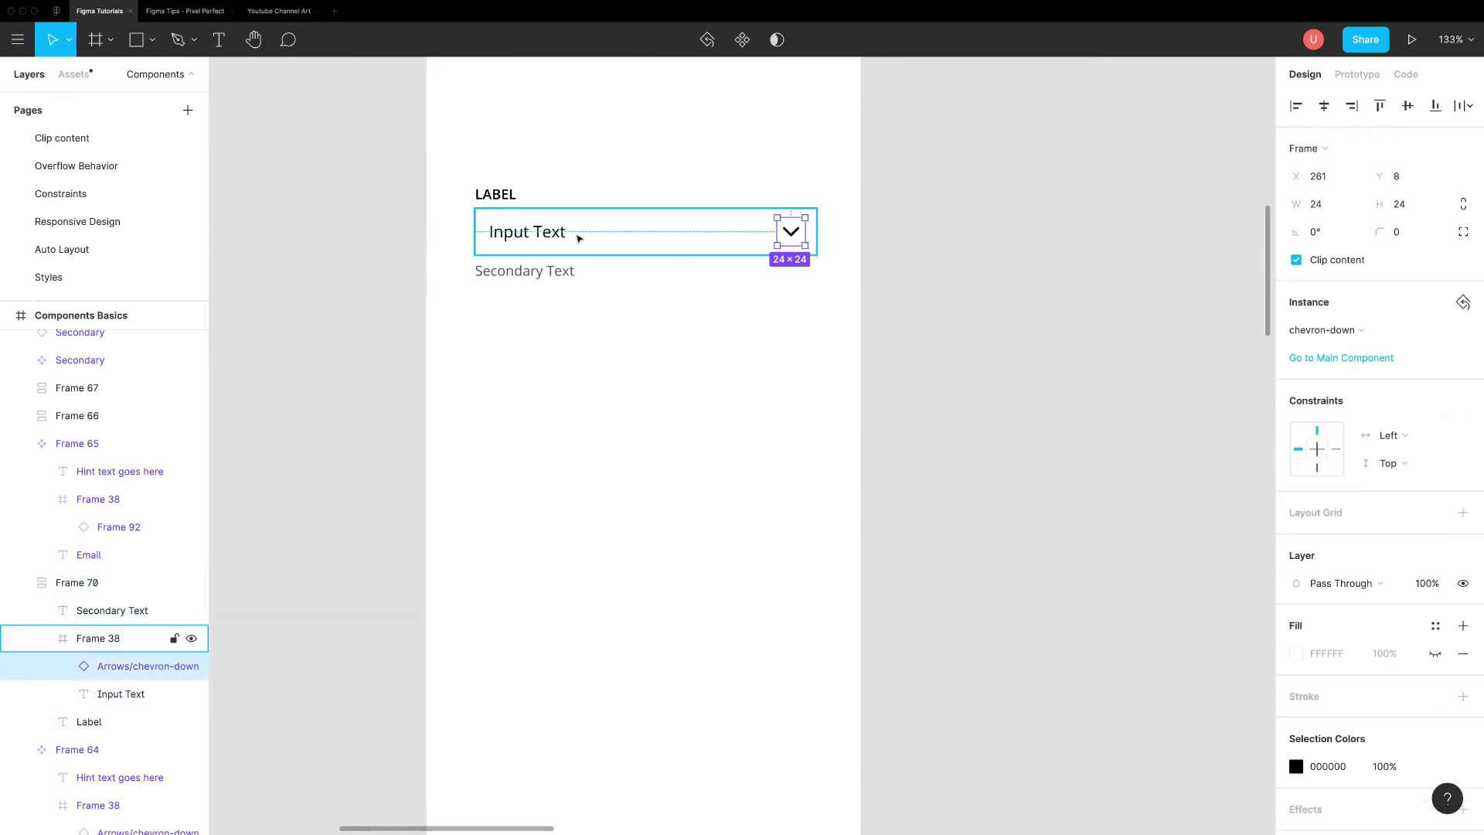
key("l")
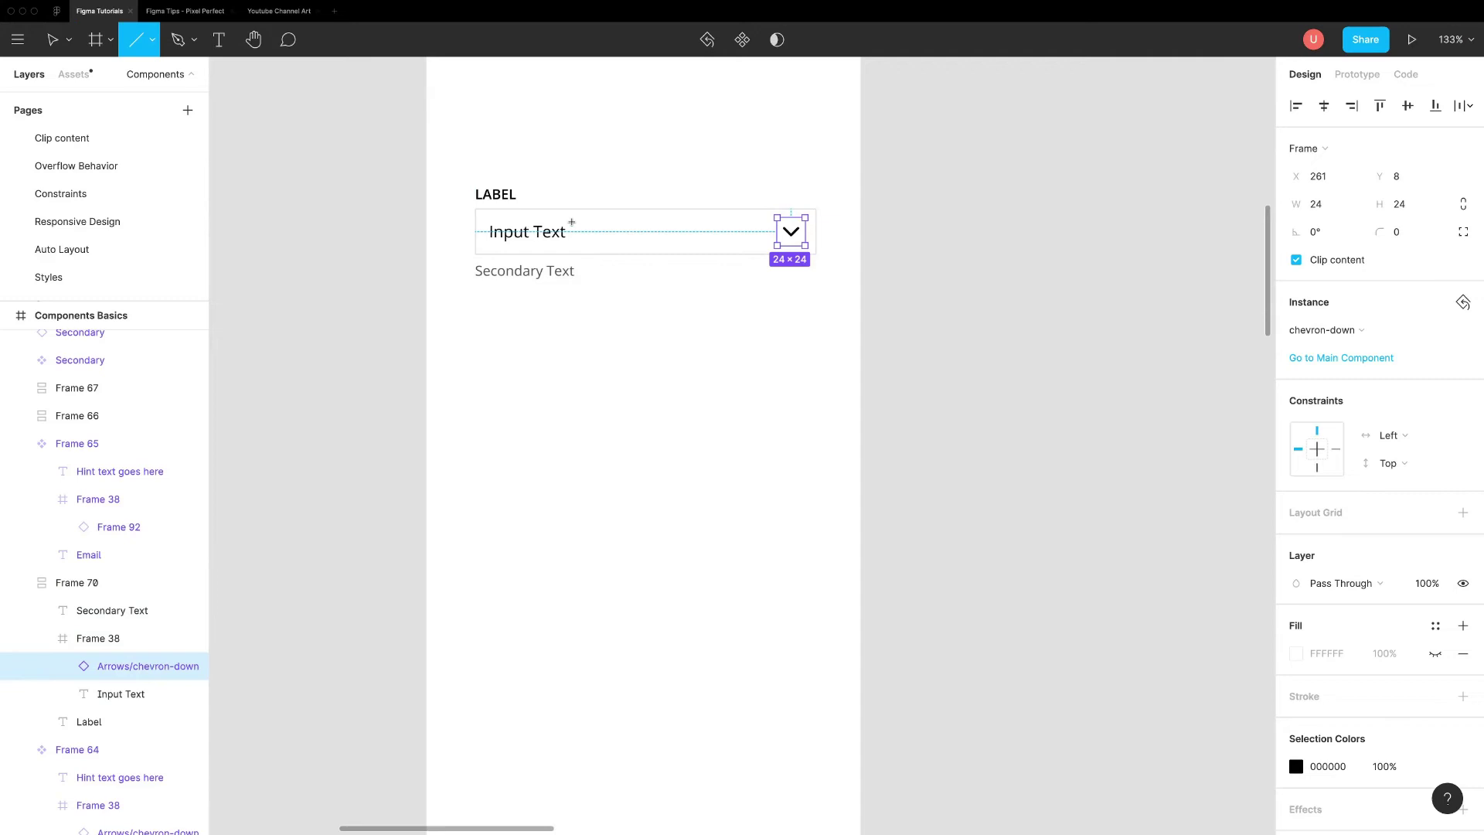
left_click_drag(571, 222, 573, 246)
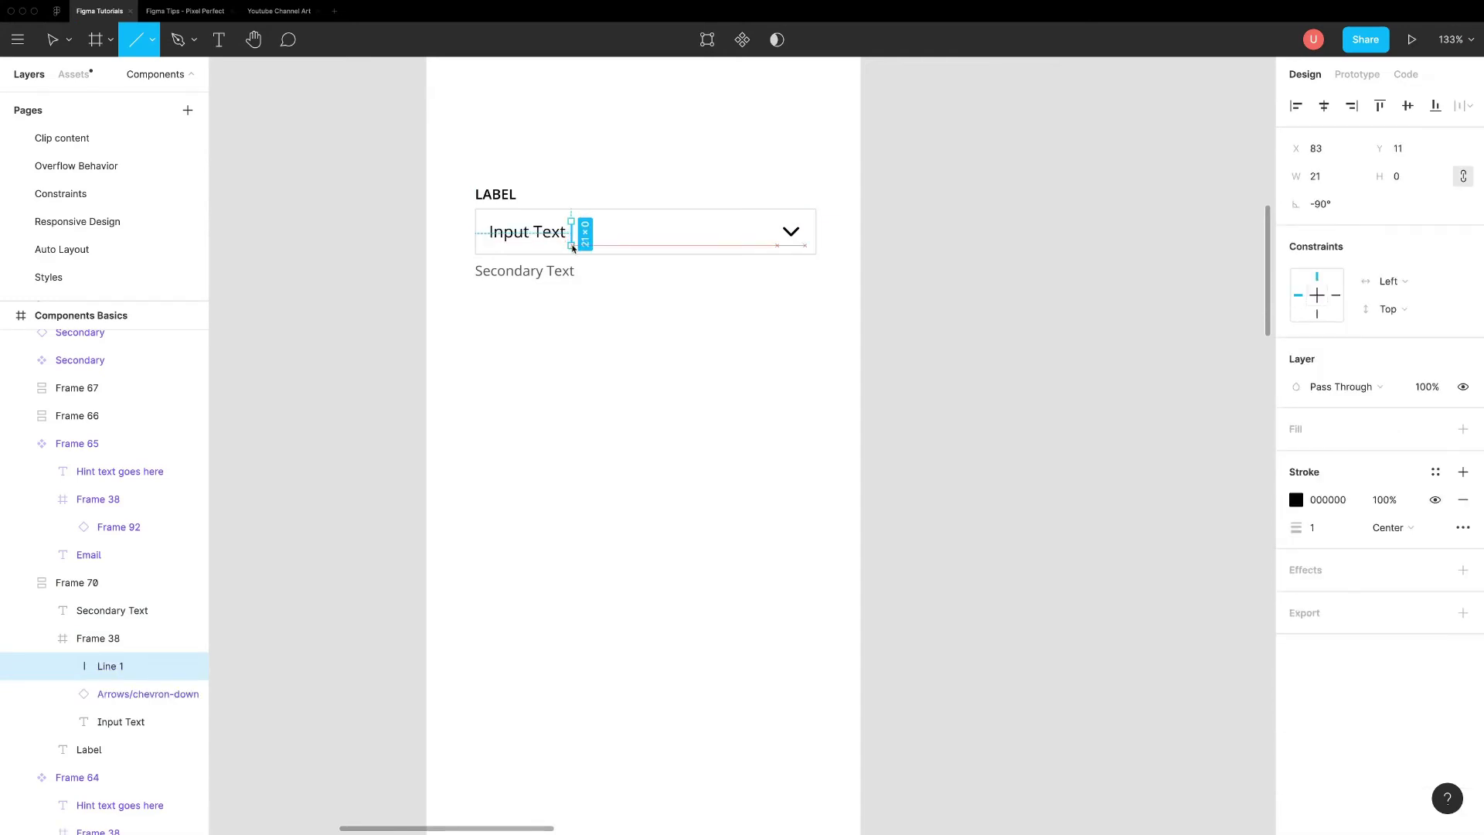
Wrap the line and the Input Text label in an auto layout frame.
left_click(599, 309)
scroll(557, 212, "up", 5)
left_click(590, 255)
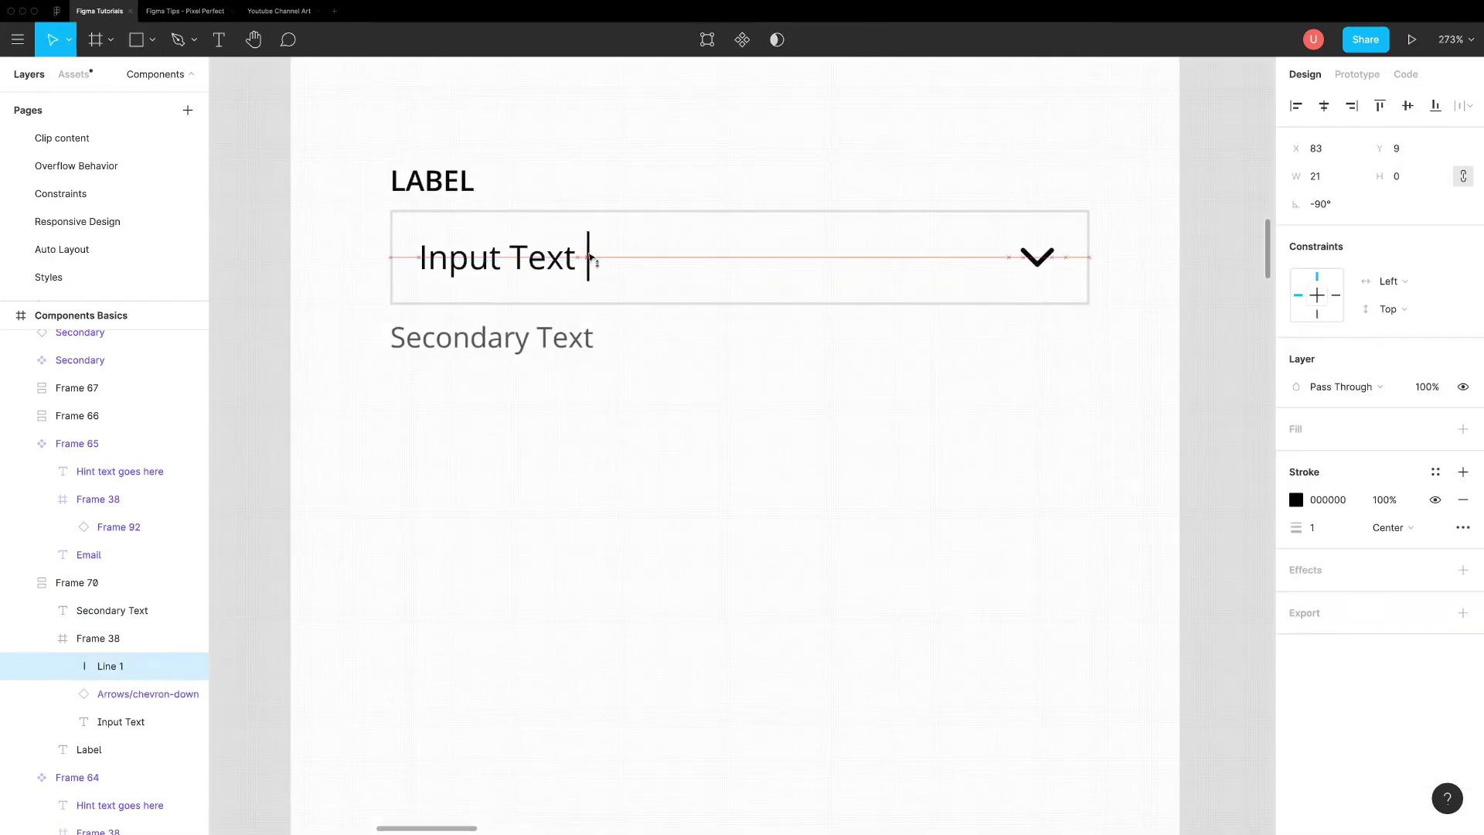
left_click(541, 259, "shift")
left_click(1464, 387)
Make the dropdown field component Frame 70 and place instance Frame 71 below it.
left_click(647, 389)
scroll(648, 389, "down", 4)
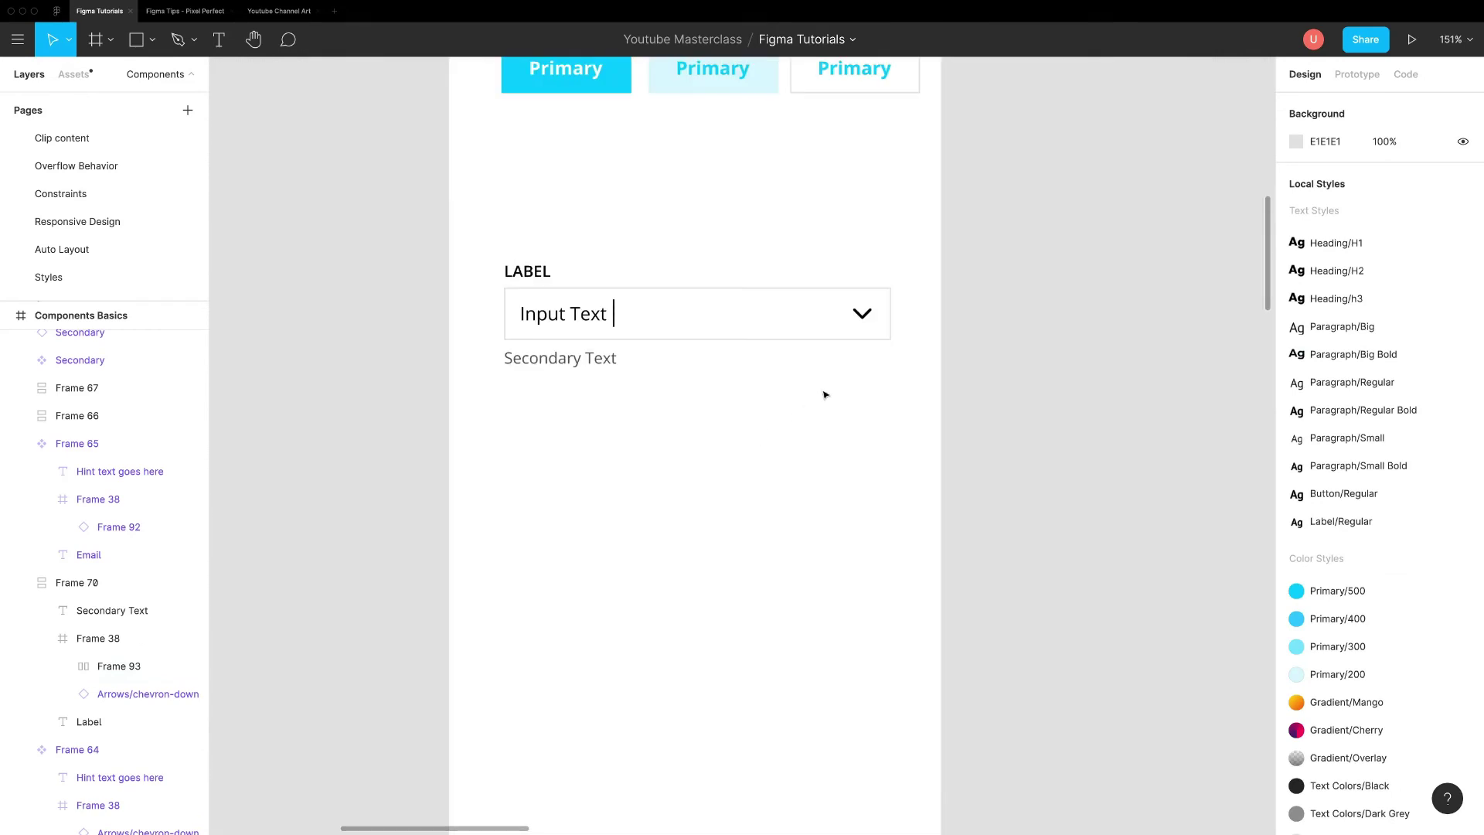
left_click_drag(898, 395, 413, 214)
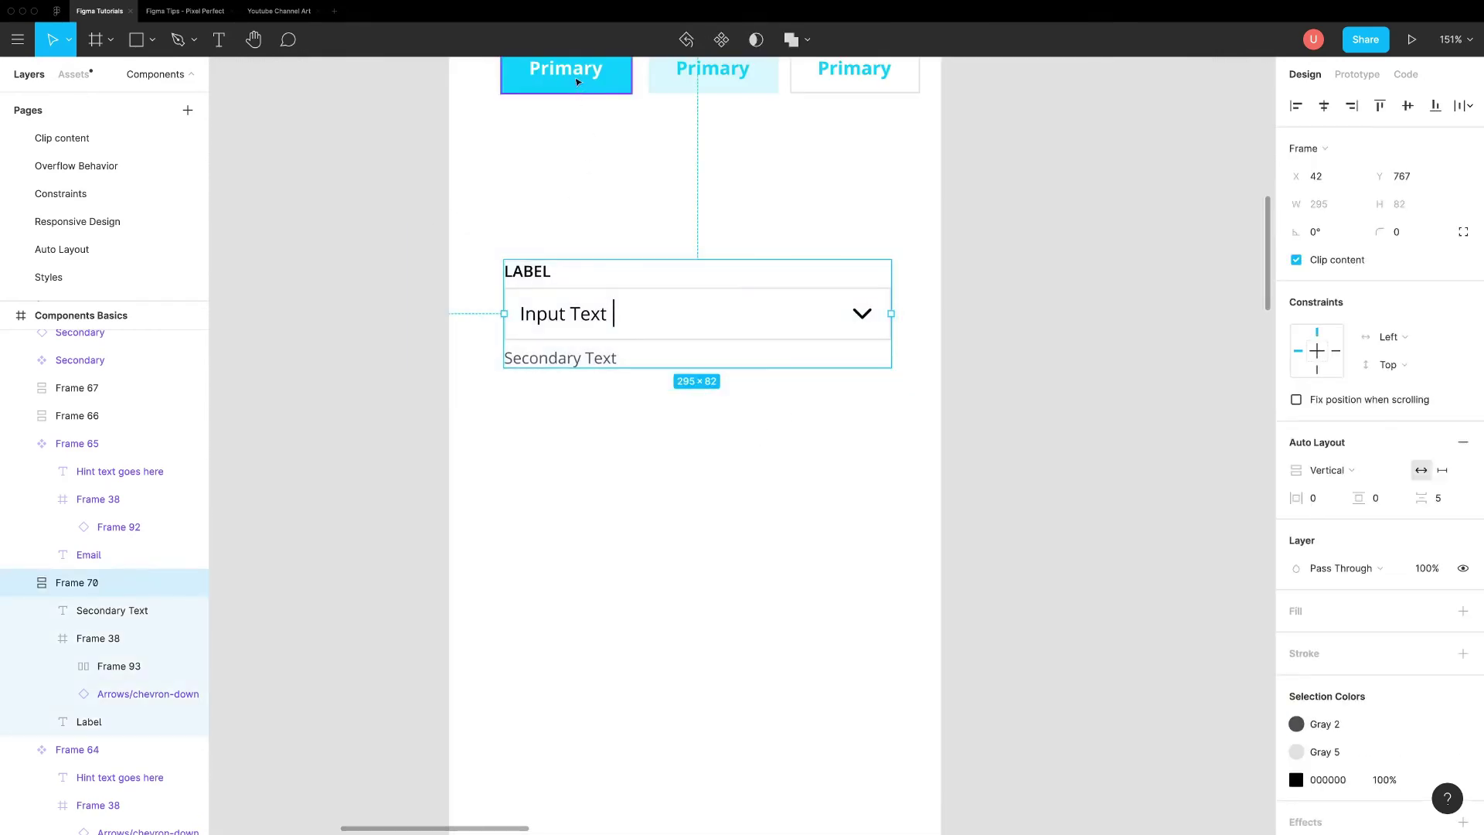
left_click(721, 40)
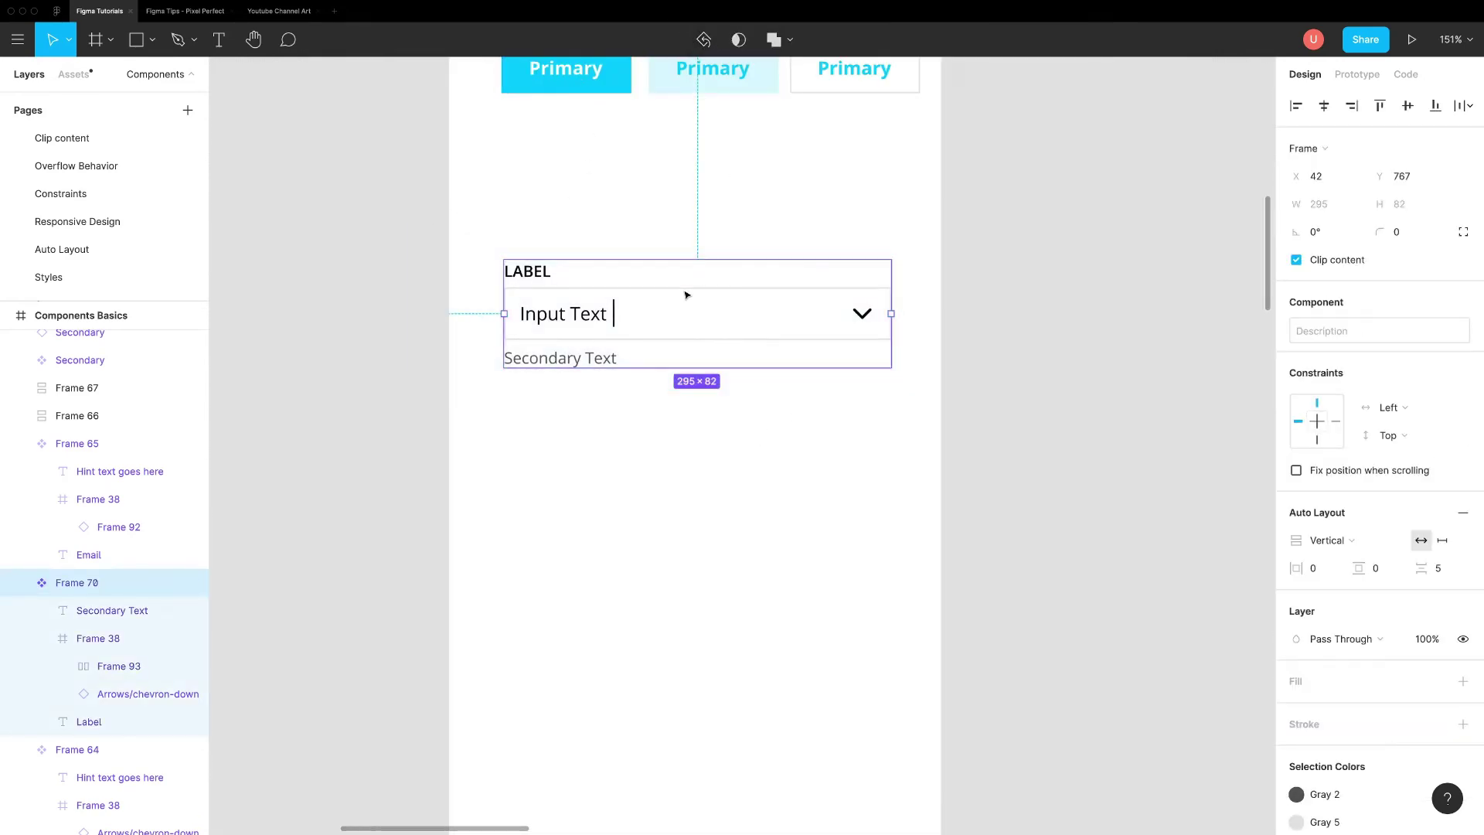
left_click_drag(683, 359, 680, 448)
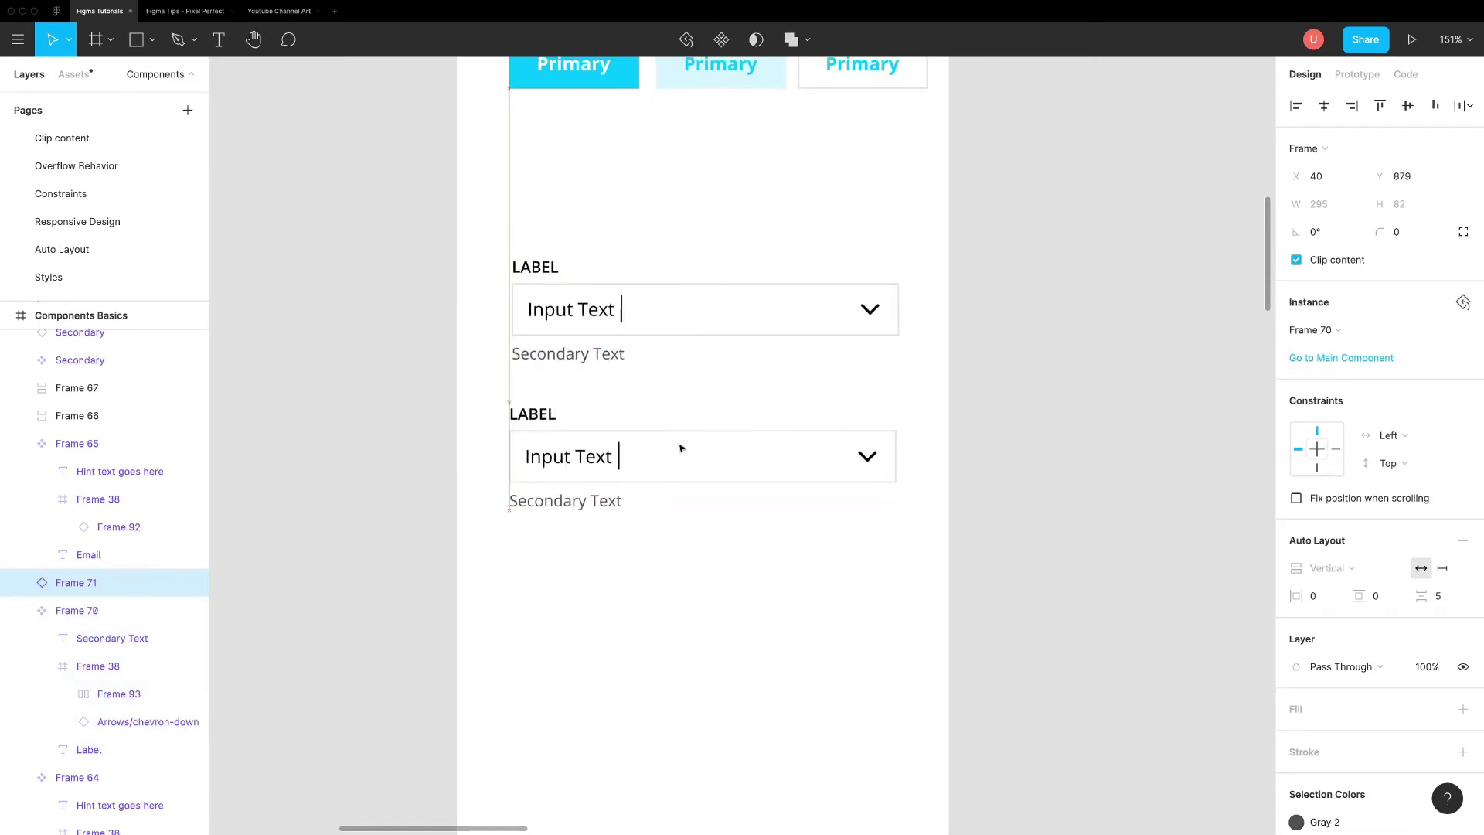
key("Up")
Hide the Input Text group Frame 93 so both input boxes are empty.
left_click(119, 693)
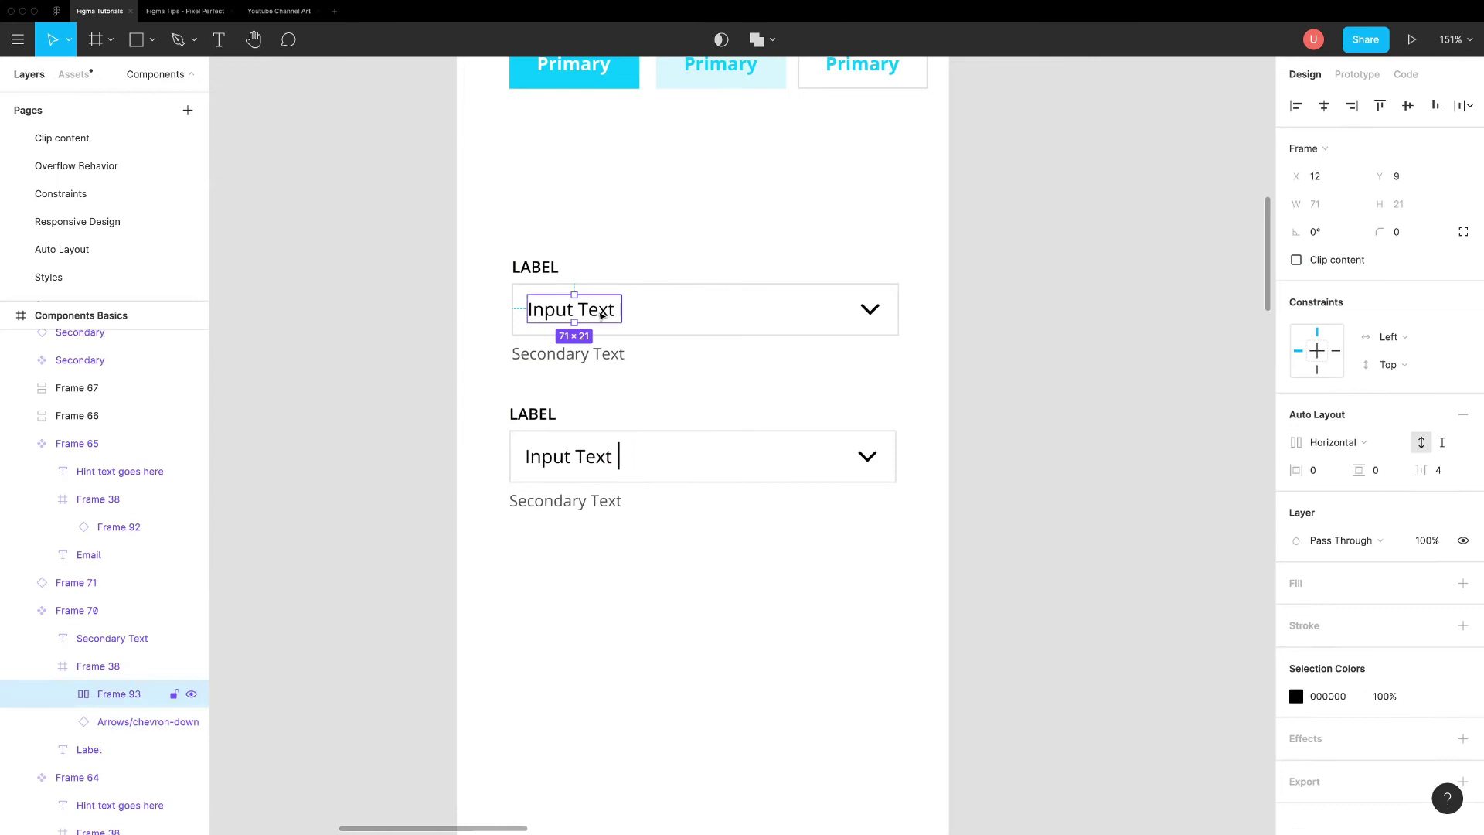
left_click(191, 693)
right_click(197, 694)
Give the lower field's input box a Primary/500 border for the Active state.
left_click(595, 476)
double_click(606, 473)
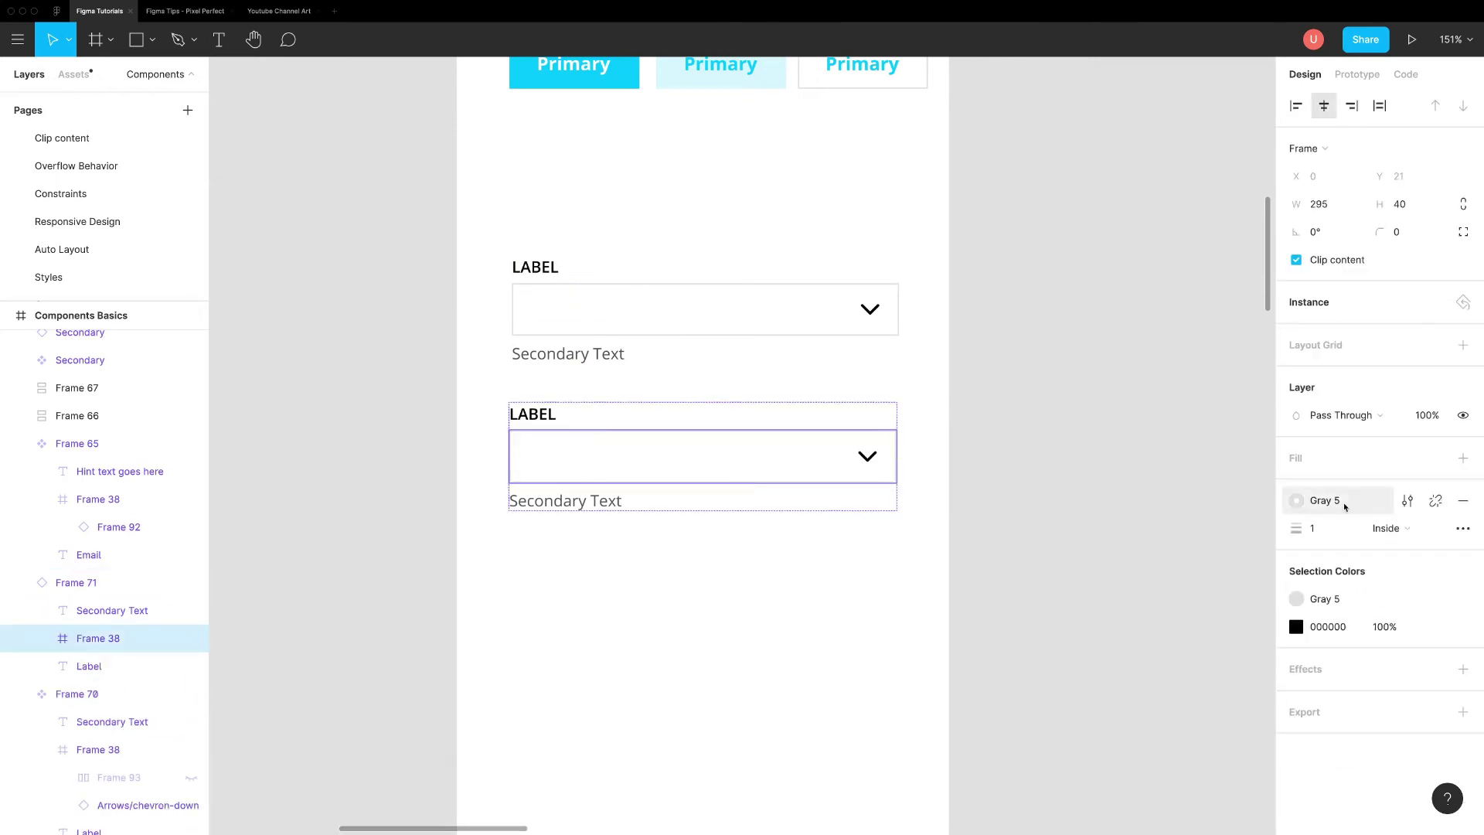
left_click(1436, 500)
left_click(1337, 541)
key("Escape")
key("Escape")
double_click(547, 464)
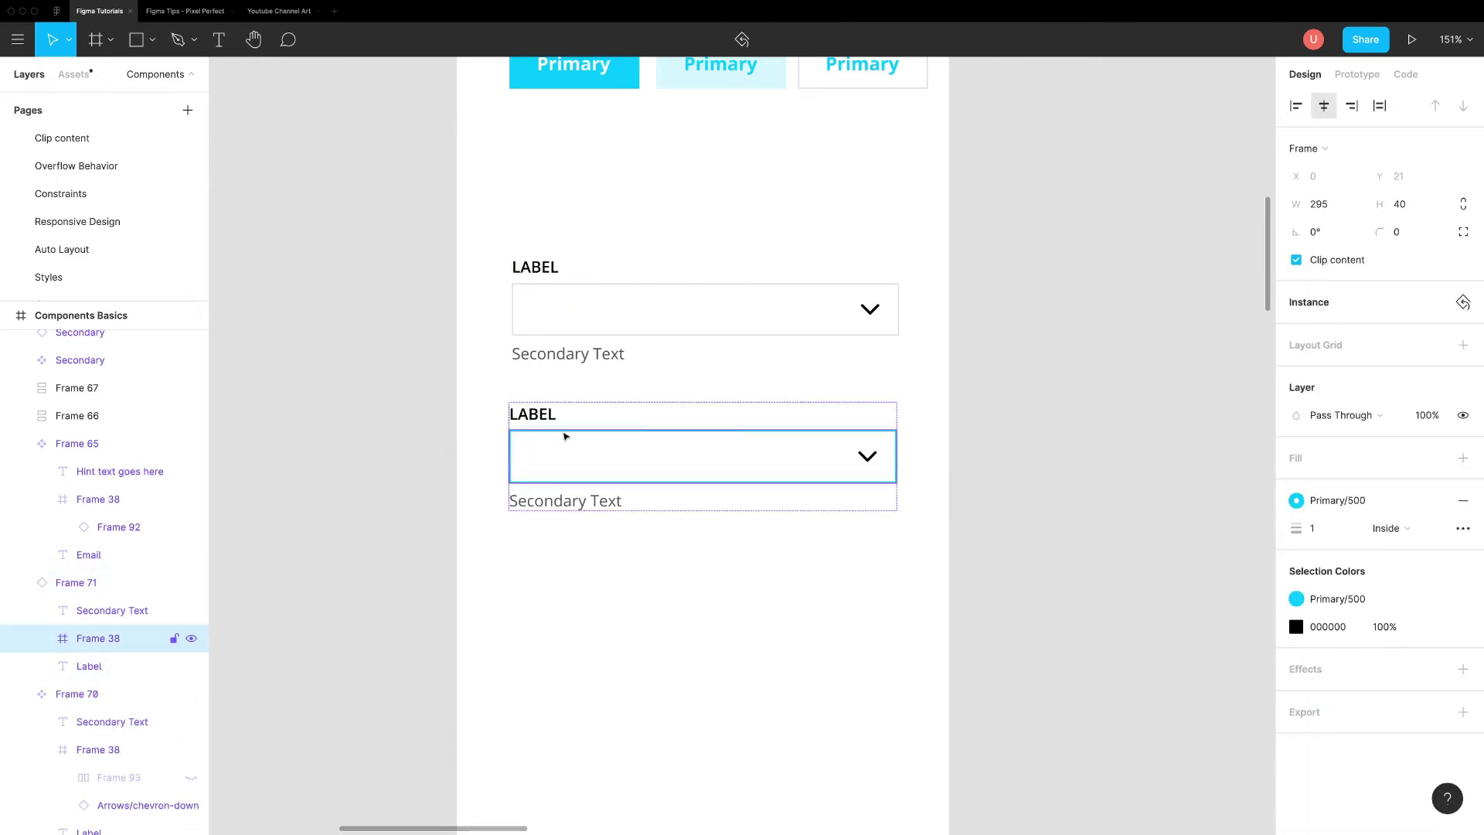
Duplicate the field and make the copy's border and Secondary Text red for the Error state.
key("Escape")
left_click_drag(669, 463, 681, 504)
scroll(680, 504, "down", 2)
left_click(1346, 502)
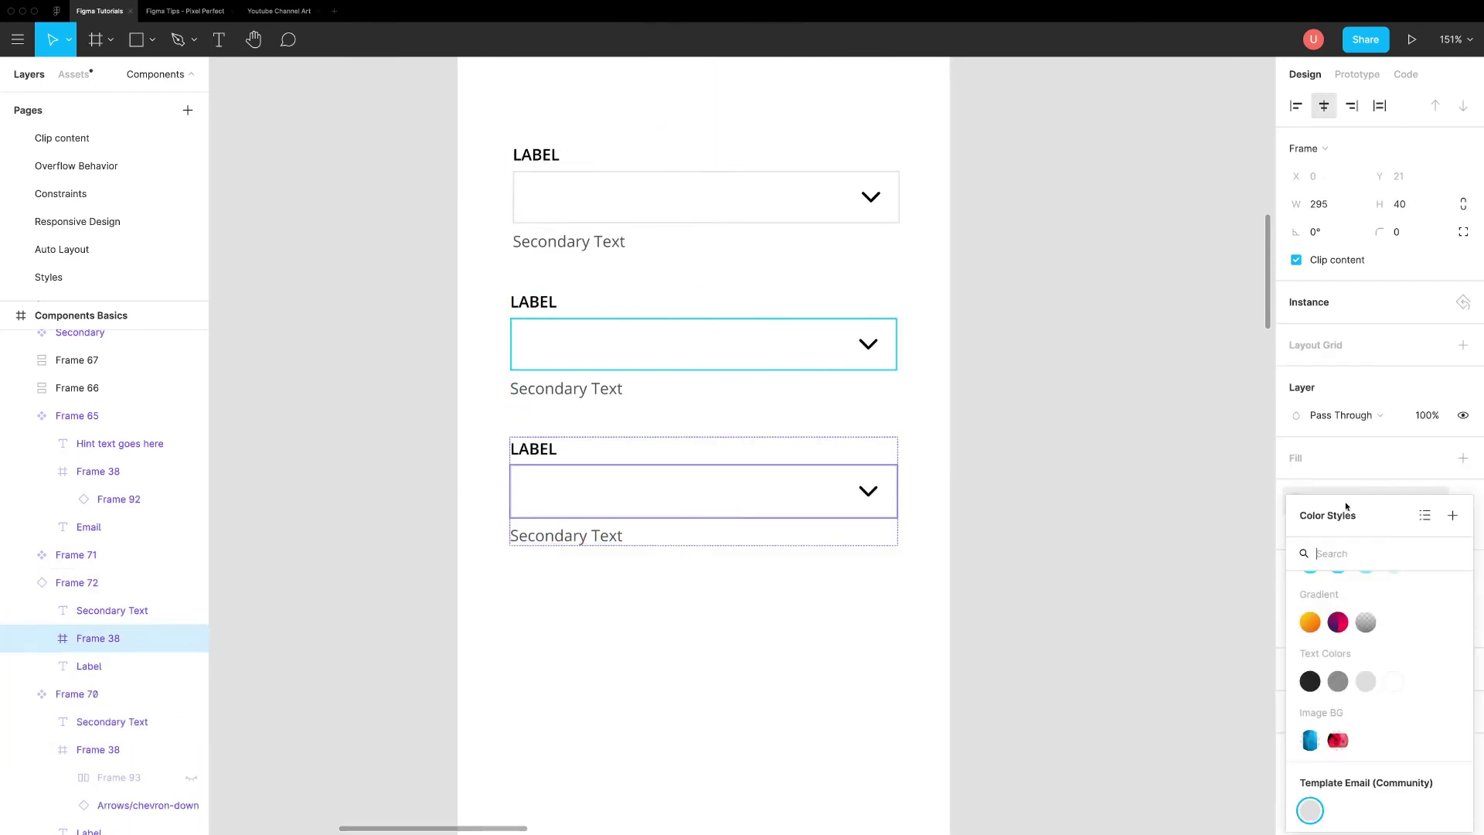
left_click(1461, 500)
left_click(1296, 500)
left_click(1229, 421)
left_click(566, 536)
double_click(586, 540)
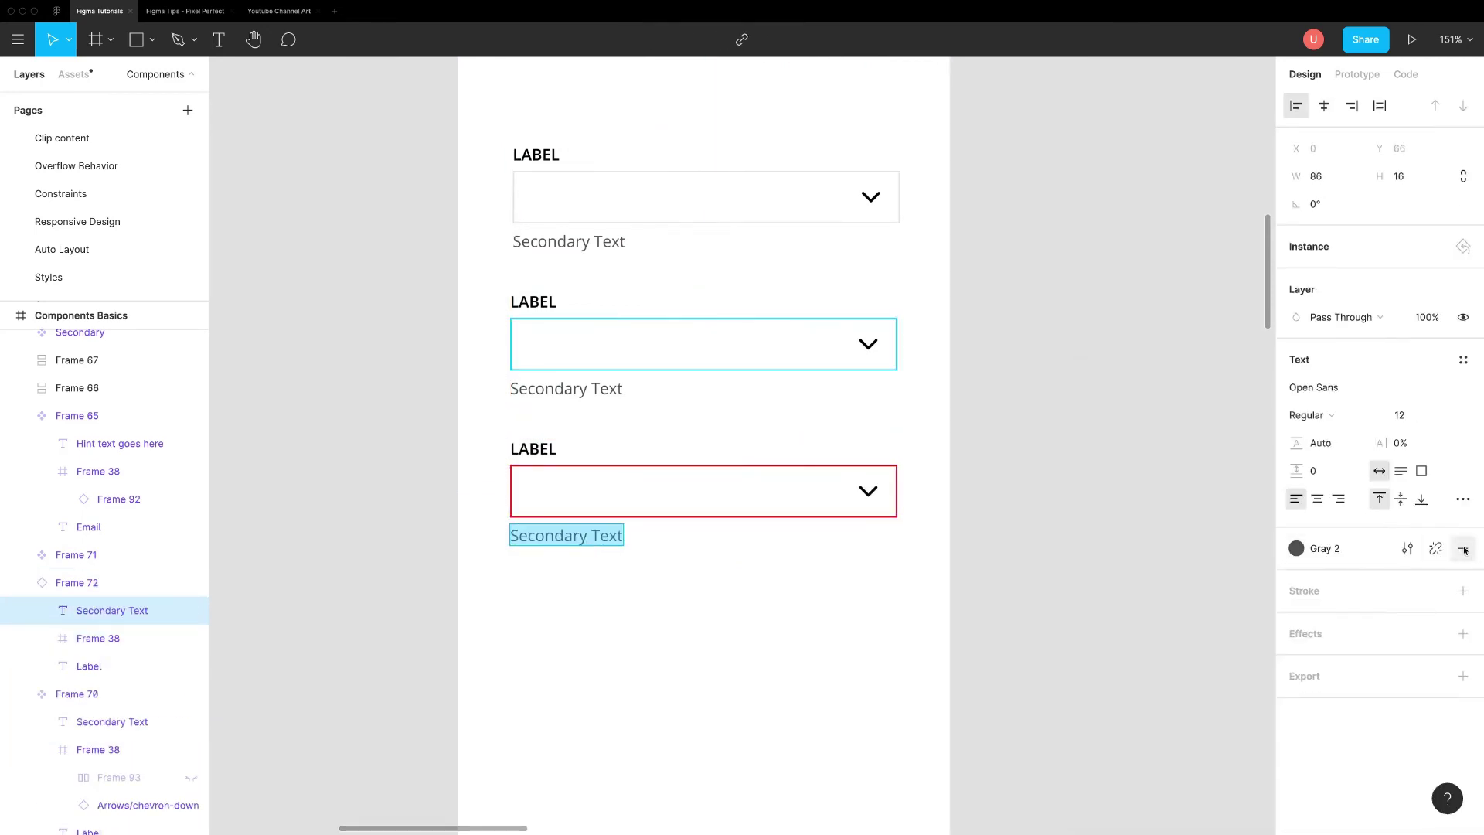
left_click(1464, 549)
left_click(1297, 548)
left_click(1086, 632)
Copy the Error field below and turn its border and Secondary Text green for Success.
left_click(871, 508)
left_click(709, 486)
left_click_drag(709, 485, 713, 663)
double_click(732, 640)
left_click(1296, 523)
left_click(1226, 452)
double_click(567, 682)
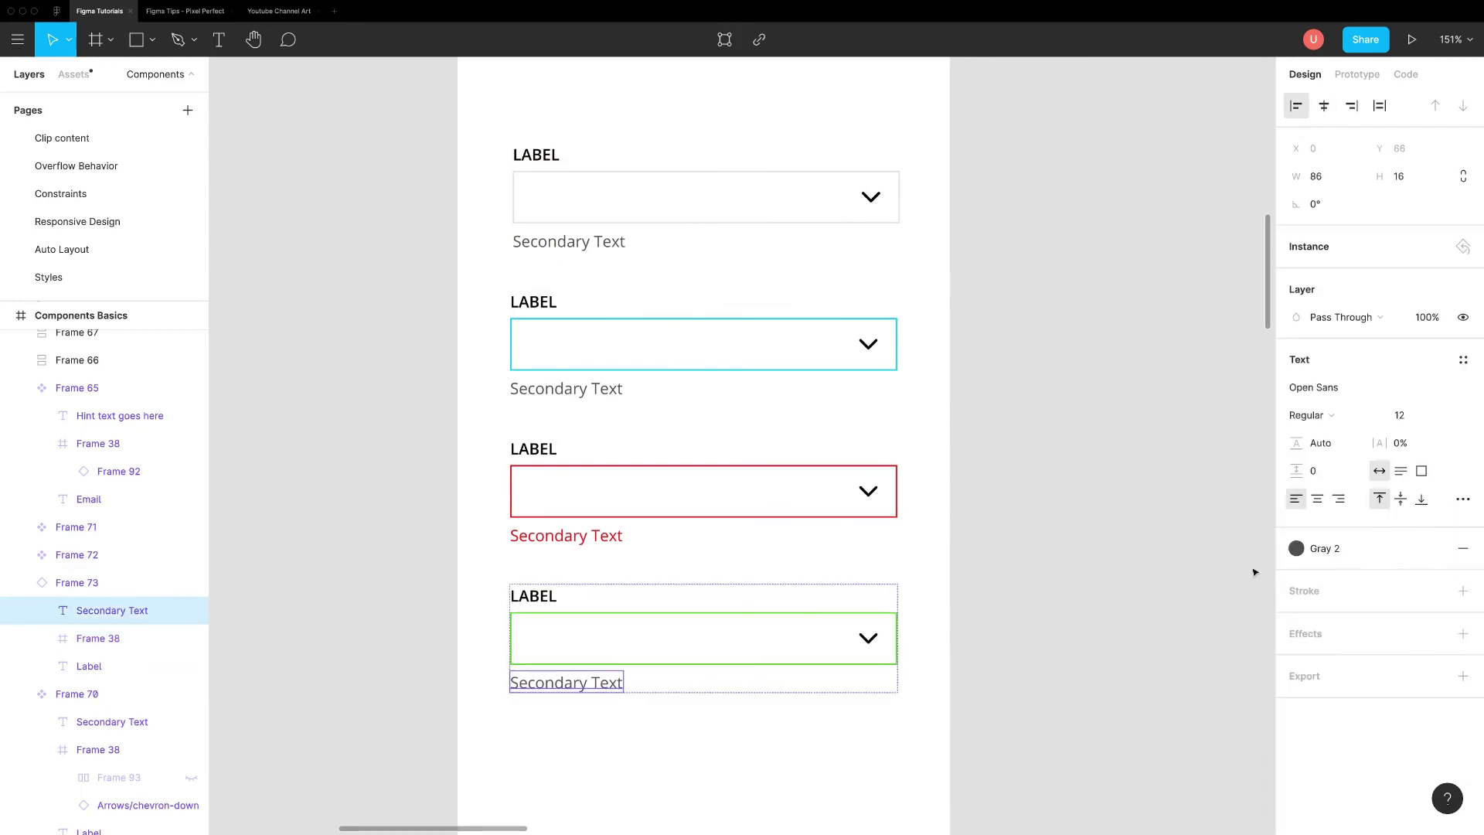
left_click(1296, 548)
Rename the field layers Normal, Active and Error.
left_click(692, 633)
left_click(692, 341)
double_click(77, 611)
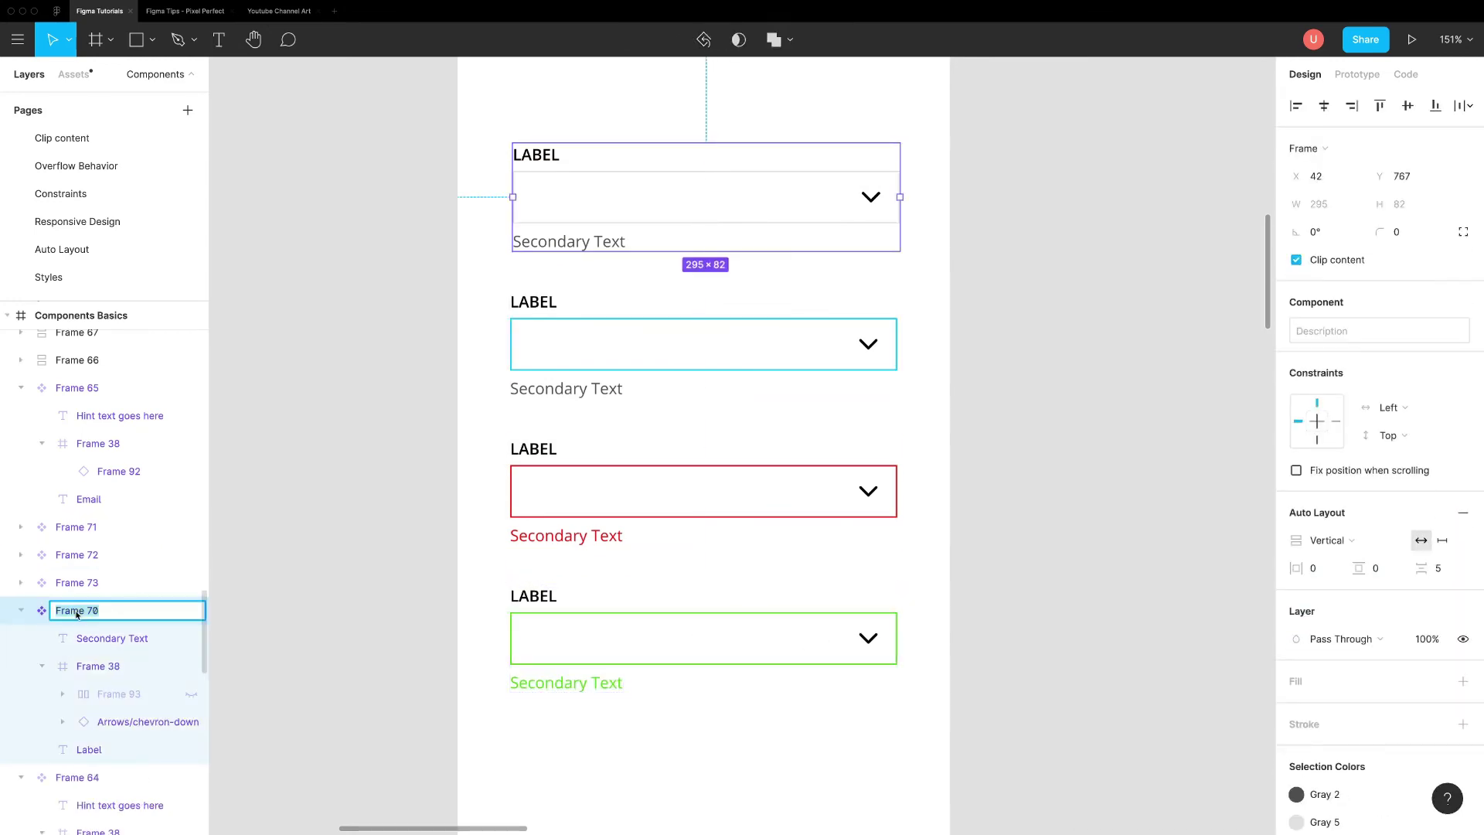
type("Normal")
key("Tab")
type("Active")
key("Tab")
type("Error")
key("Tab")
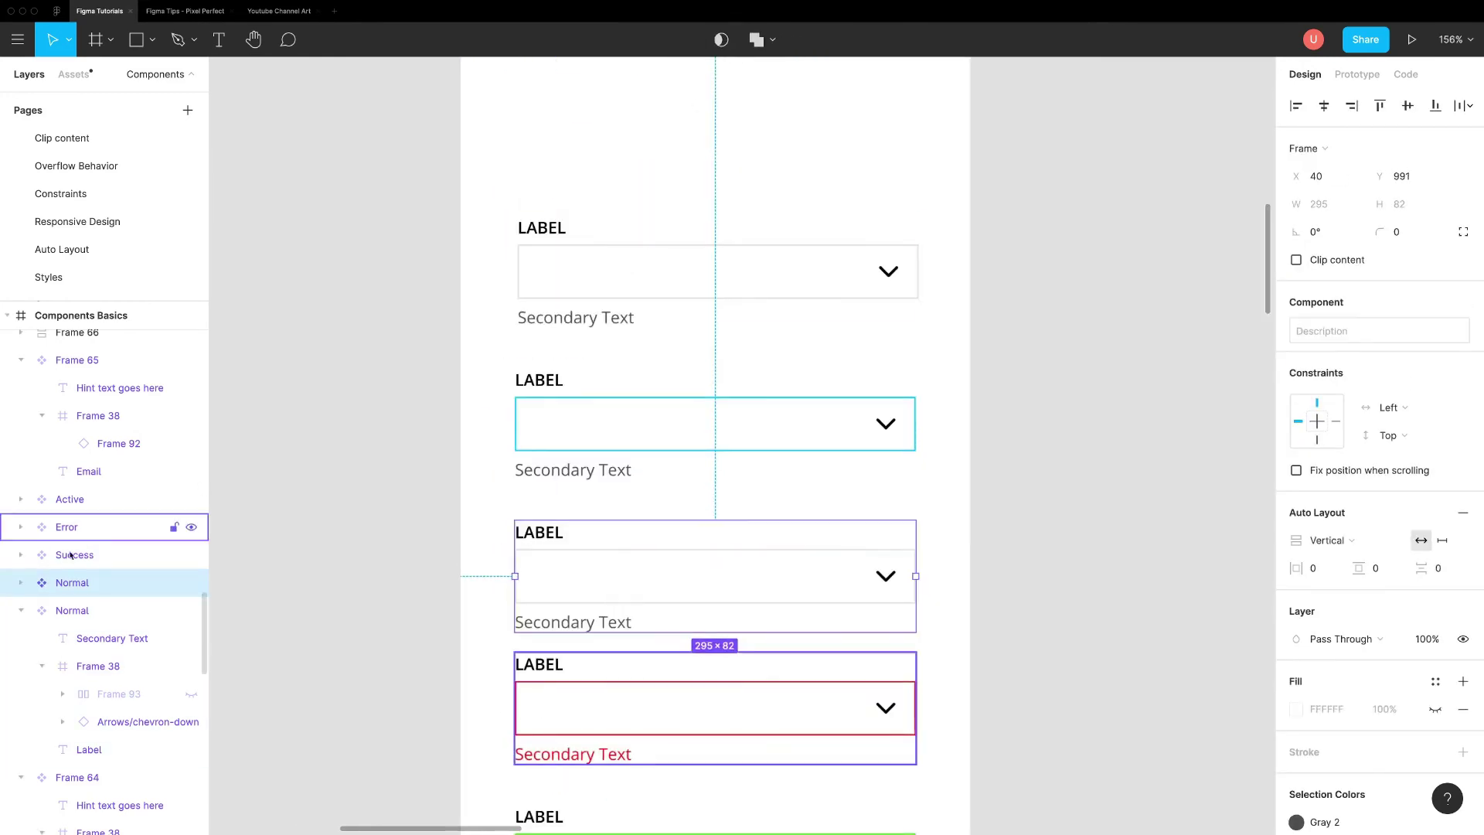
Unhide the new copy's Input Text and name that layer 'Filled'.
left_click(179, 694)
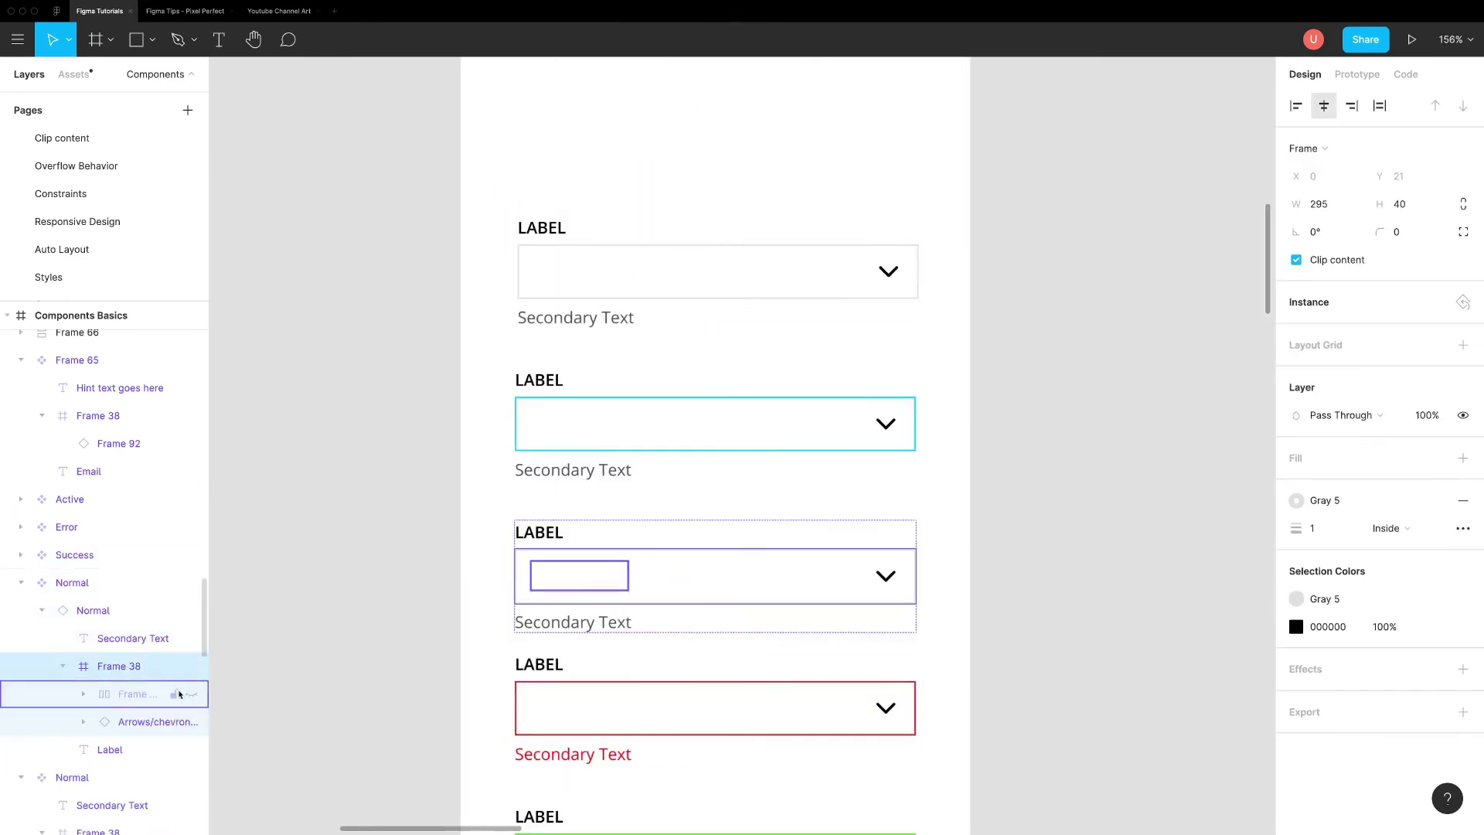
left_click(179, 695)
left_click(72, 582)
double_click(72, 582)
type("Filled")
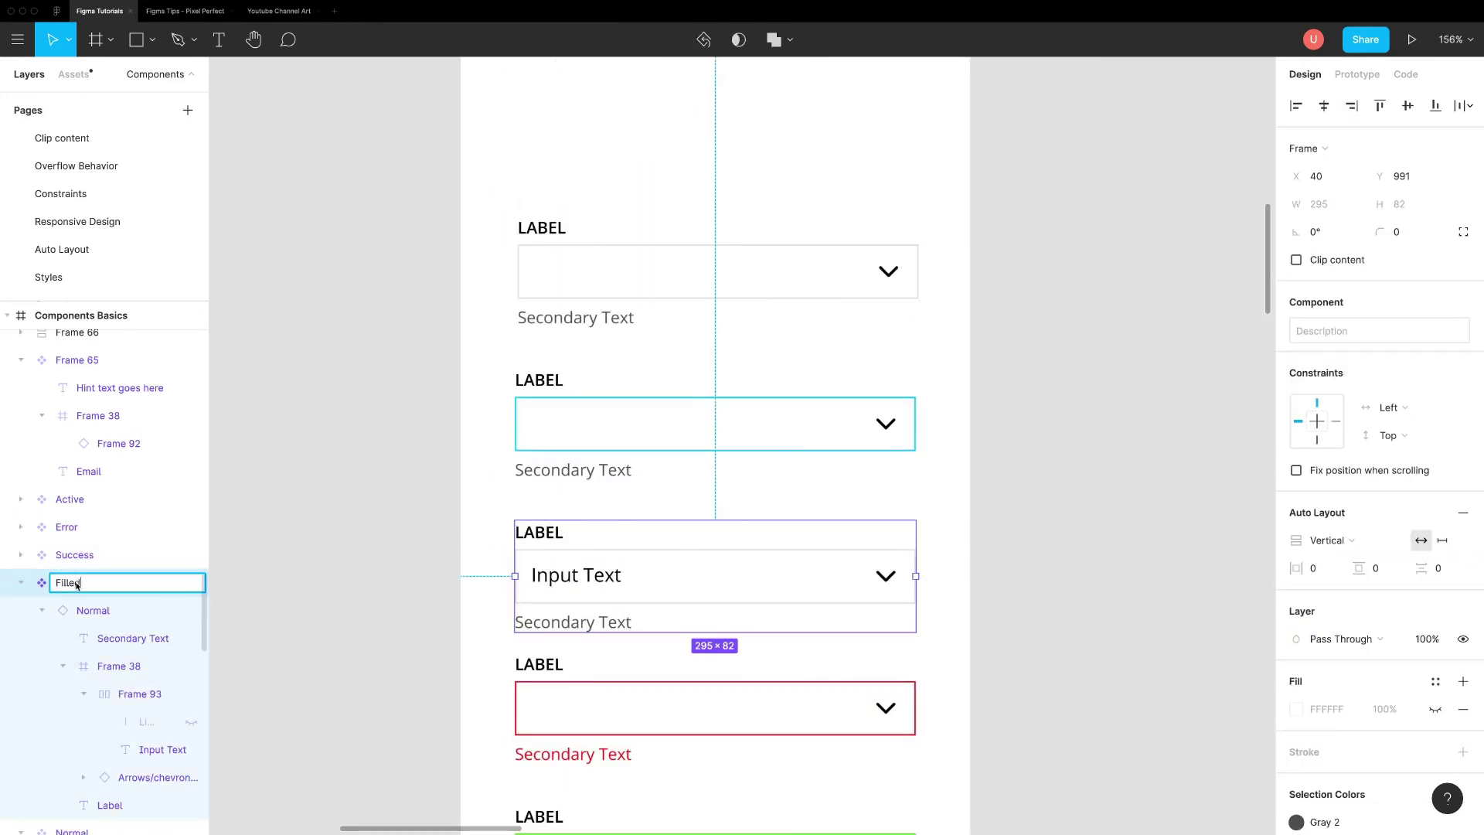
key("Return")
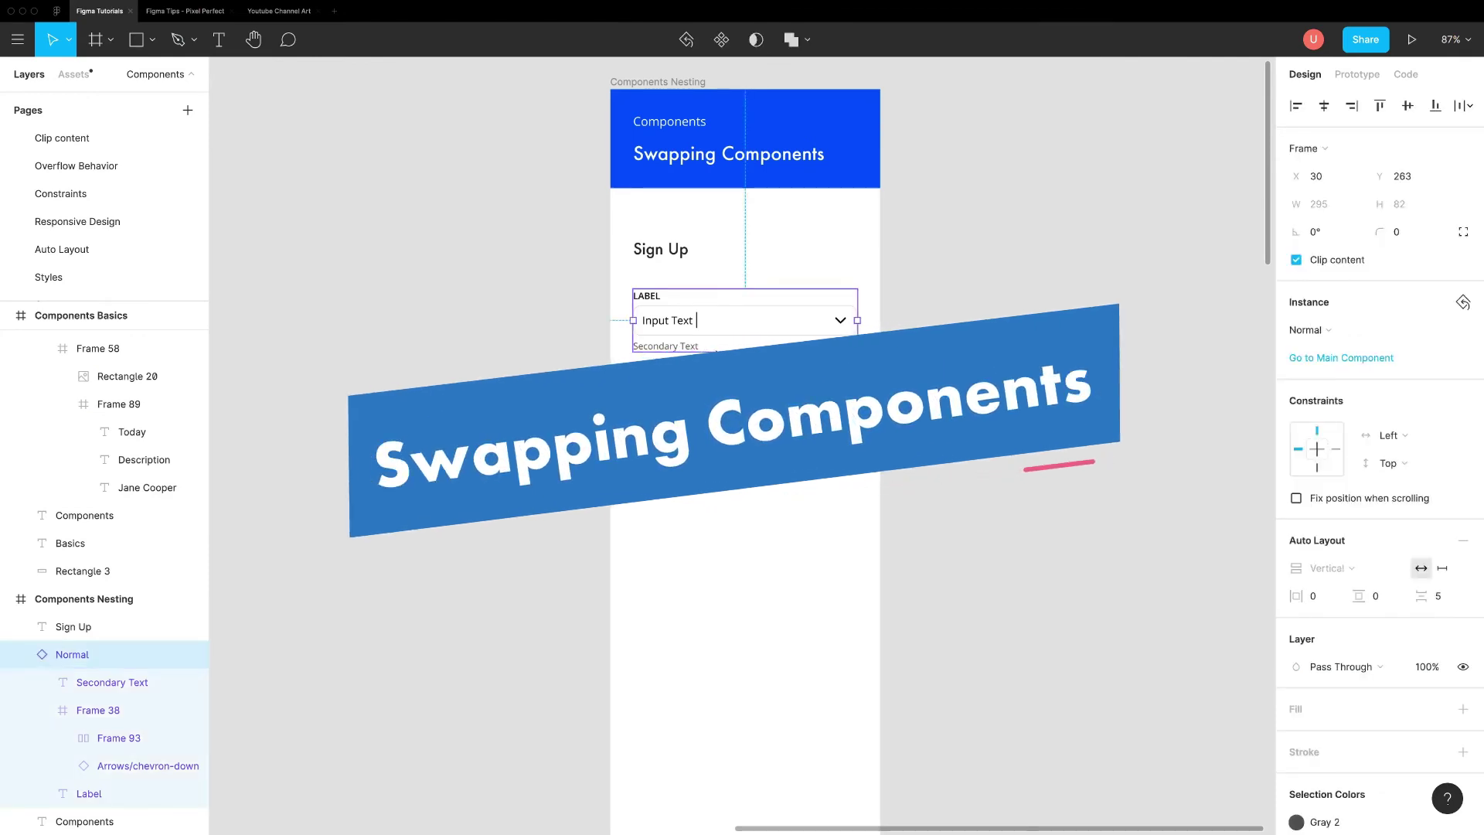
Duplicate the sign-up field, wrap both in vertical auto-layout Frame 94, and keep duplicating toward five.
key("ctrl+d")
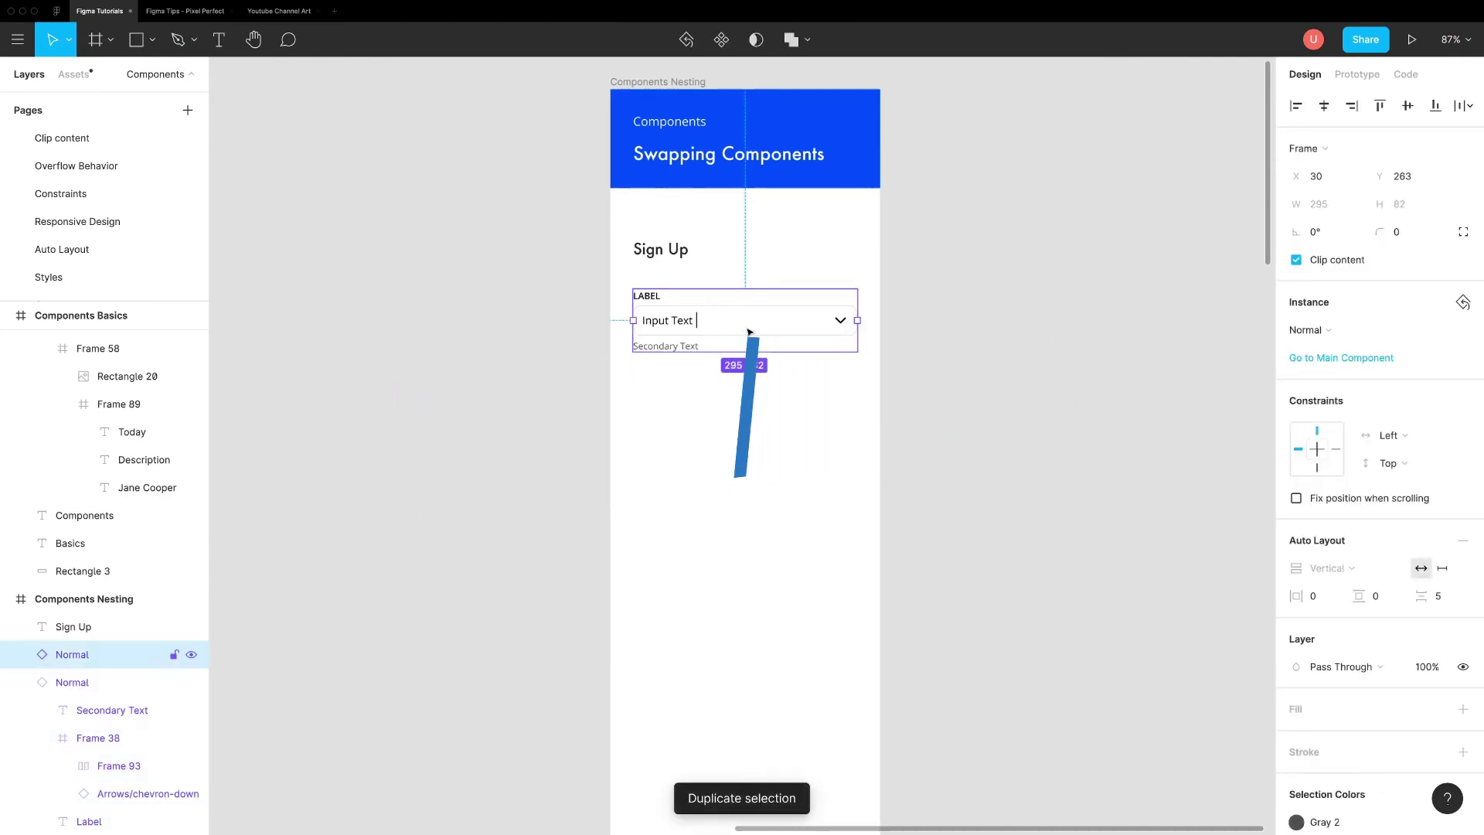
left_click_drag(749, 331, 745, 408)
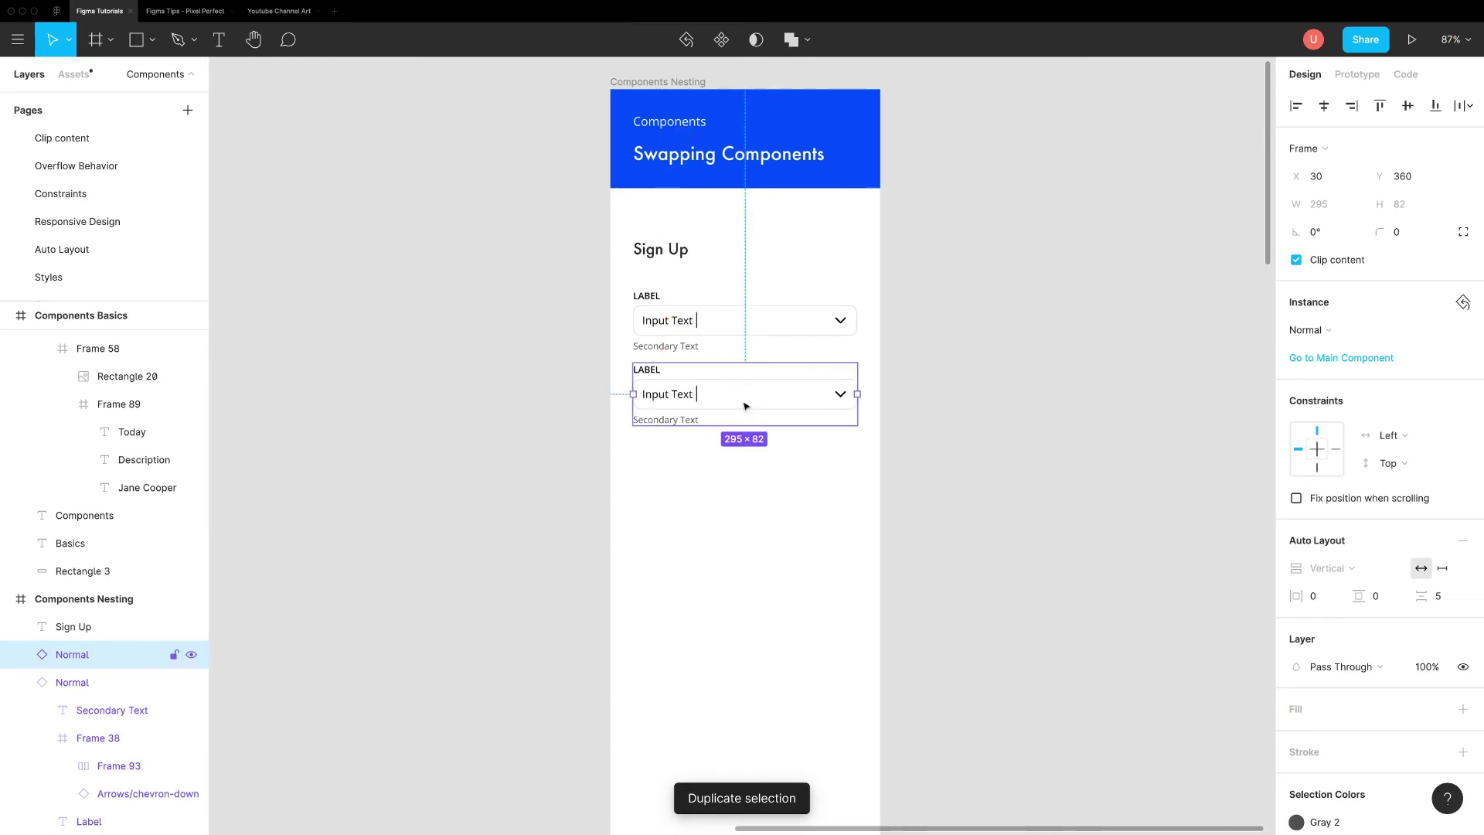
left_click_drag(761, 471, 747, 330)
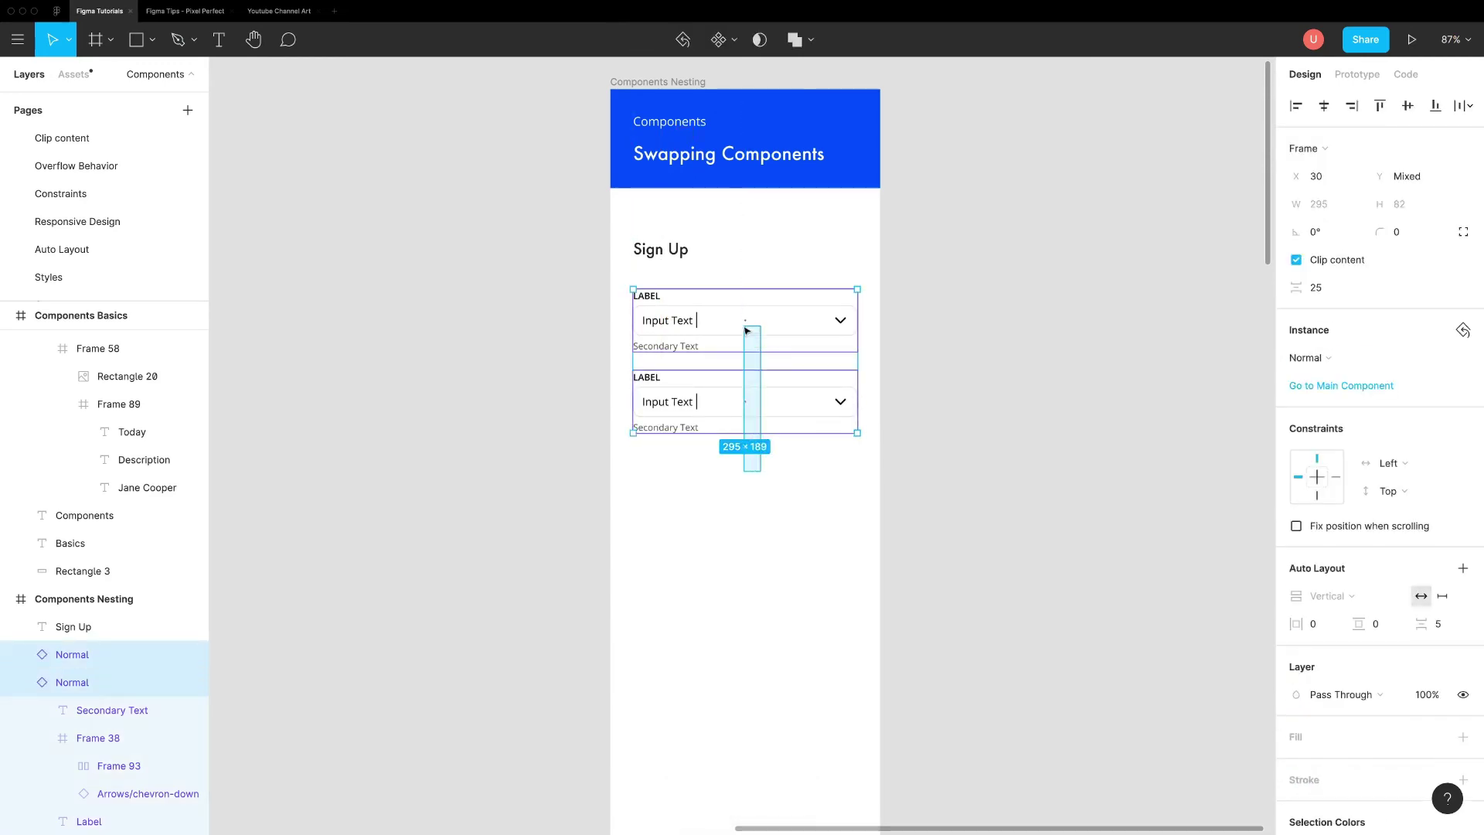
left_click(1463, 568)
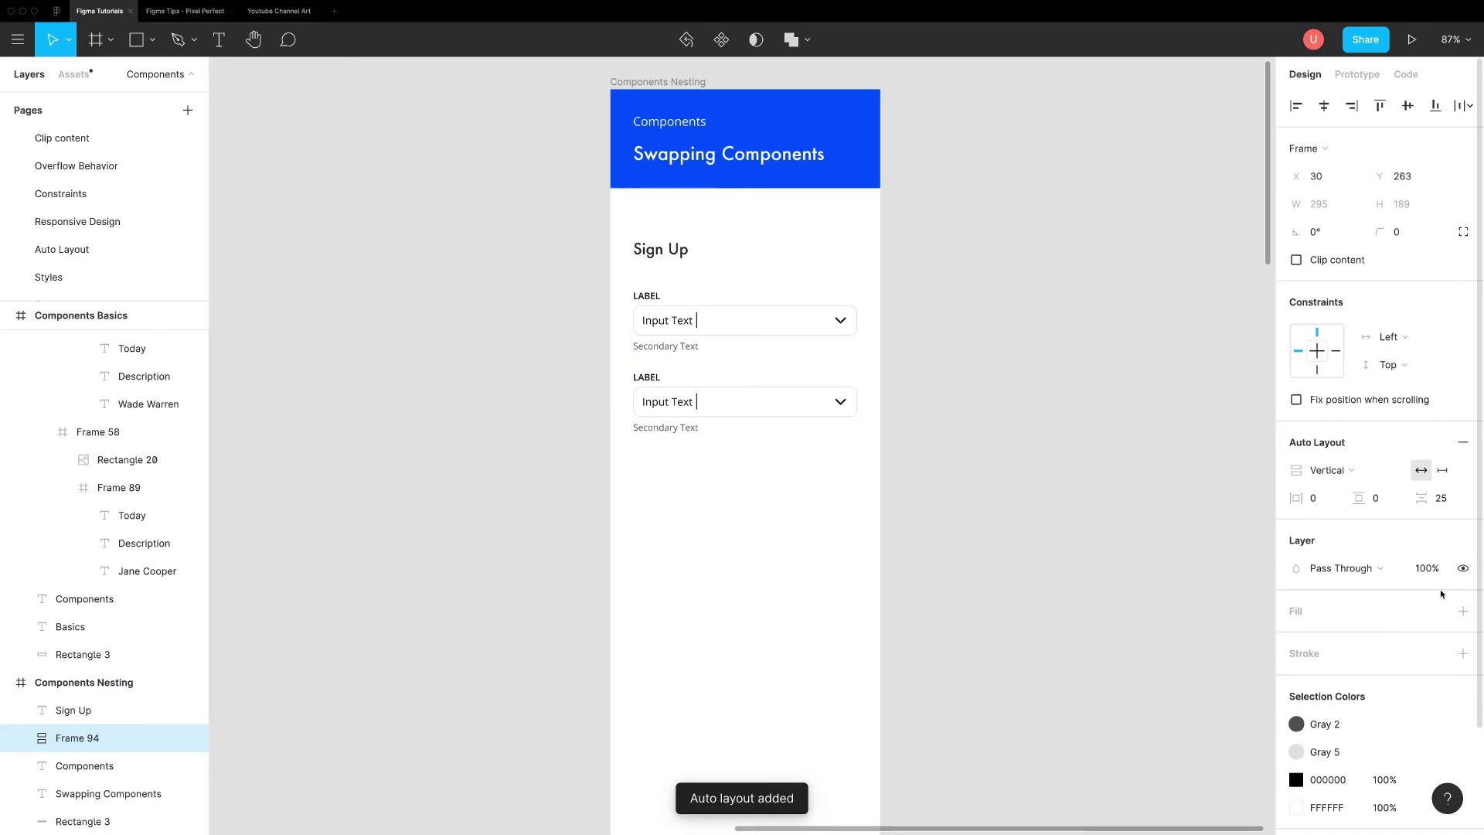
left_click(671, 482)
double_click(689, 410)
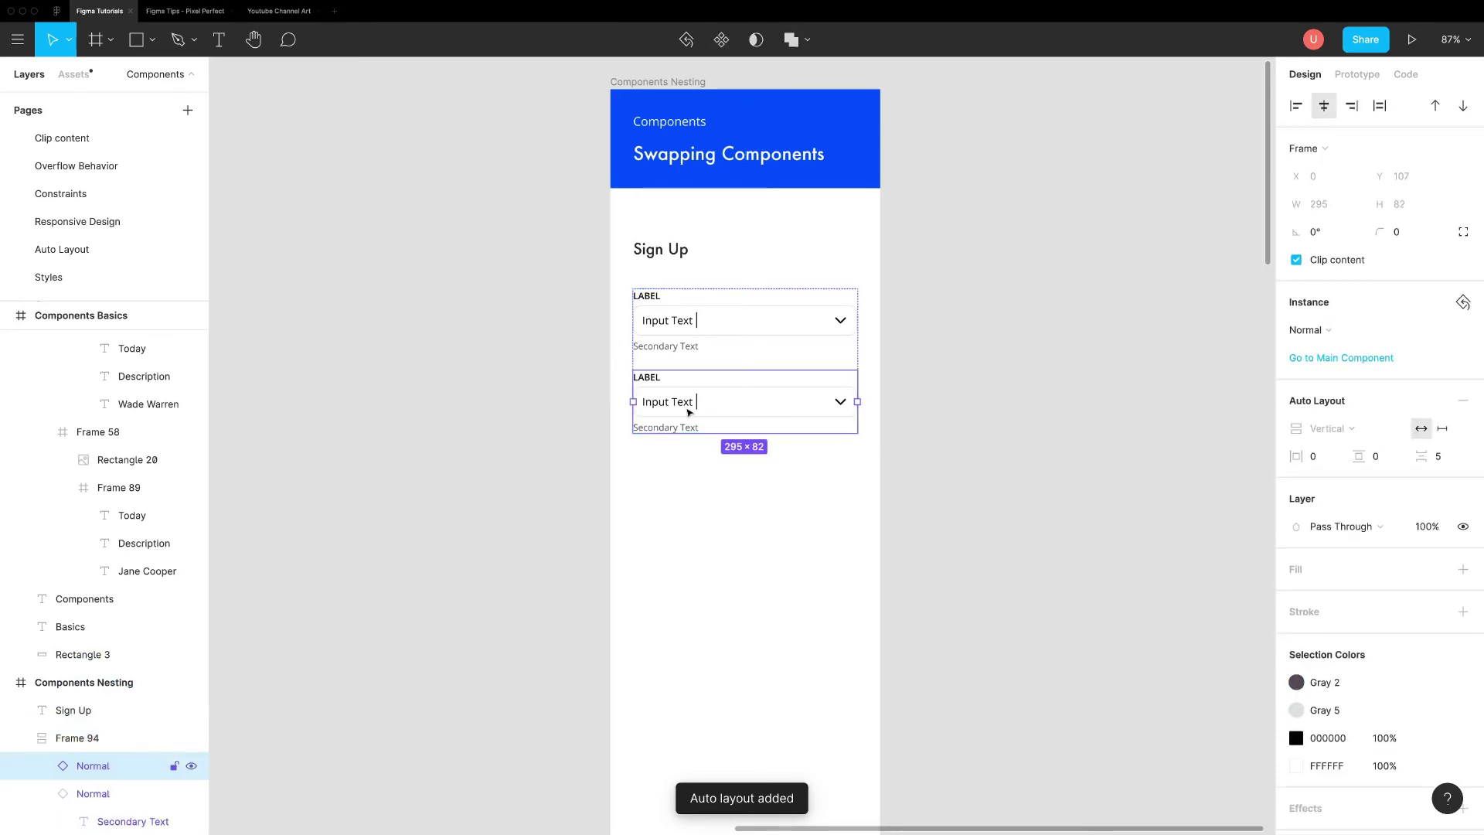
key("ctrl+d")
key("ctrl+d")
key("ctrl+d")
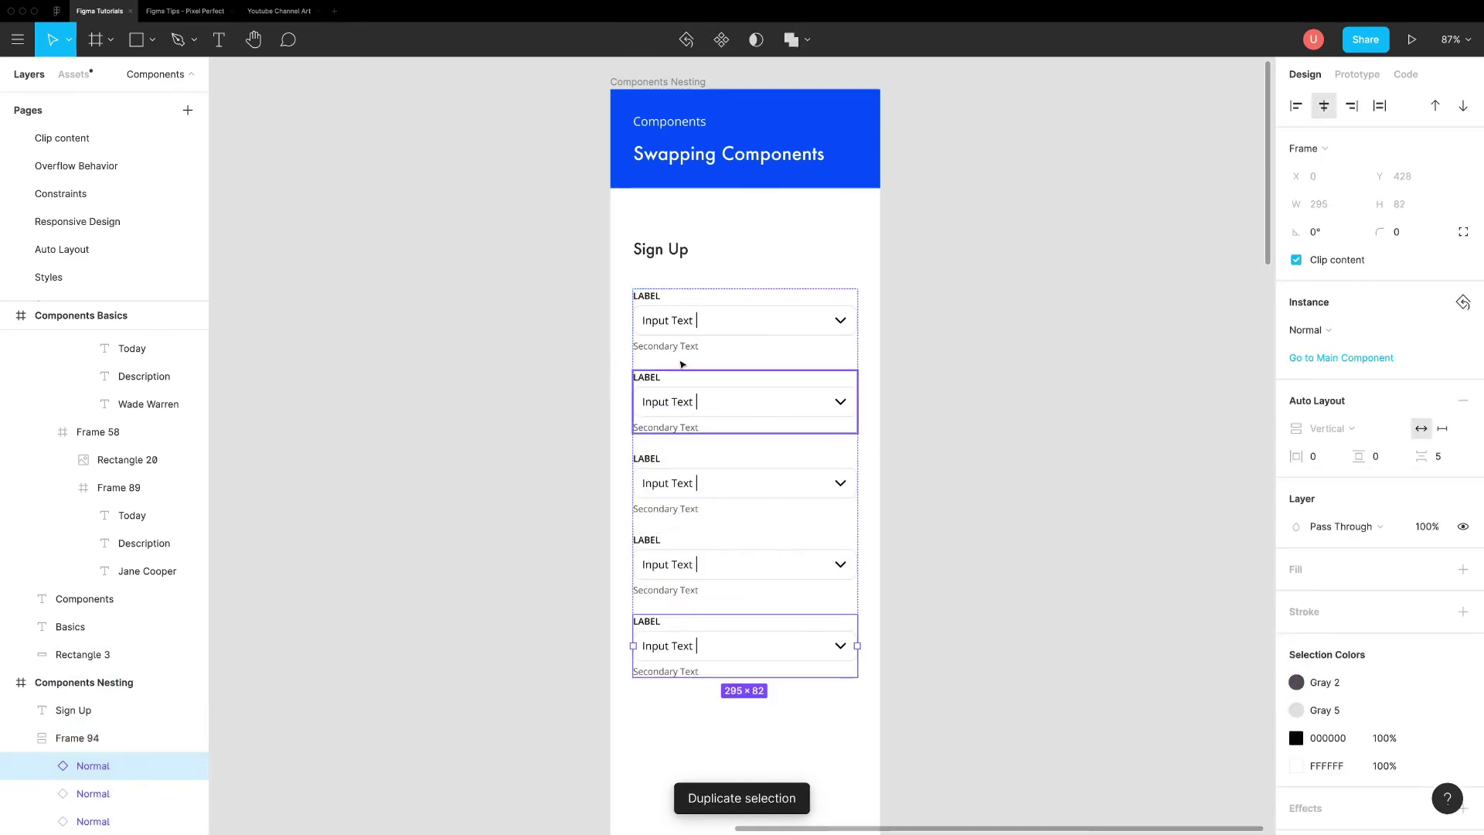
Relabel the fields email, password, date of joining and destination.
left_click(647, 296, "ctrl")
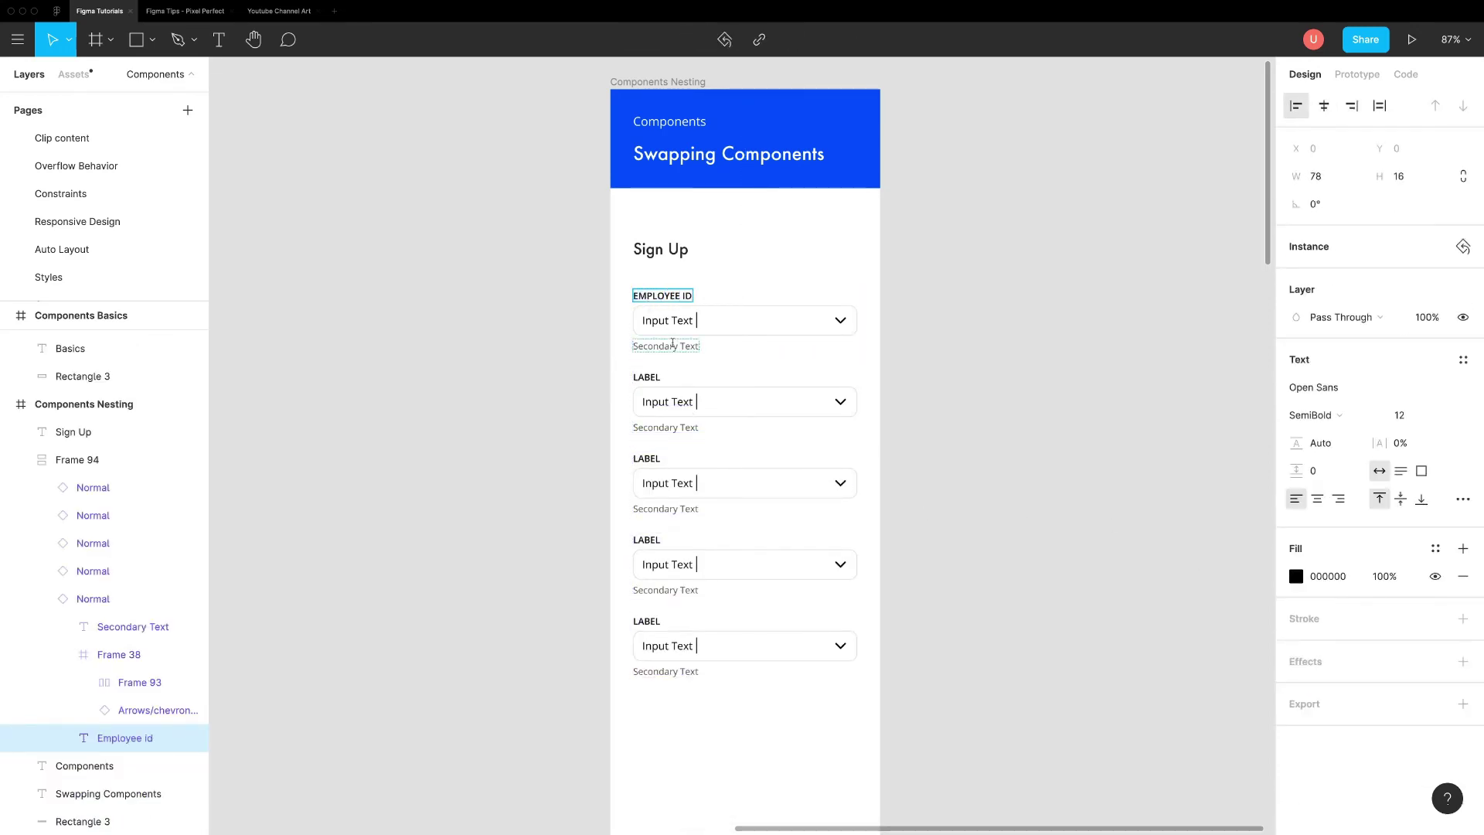
double_click(647, 377)
type("email")
double_click(658, 458)
type("password")
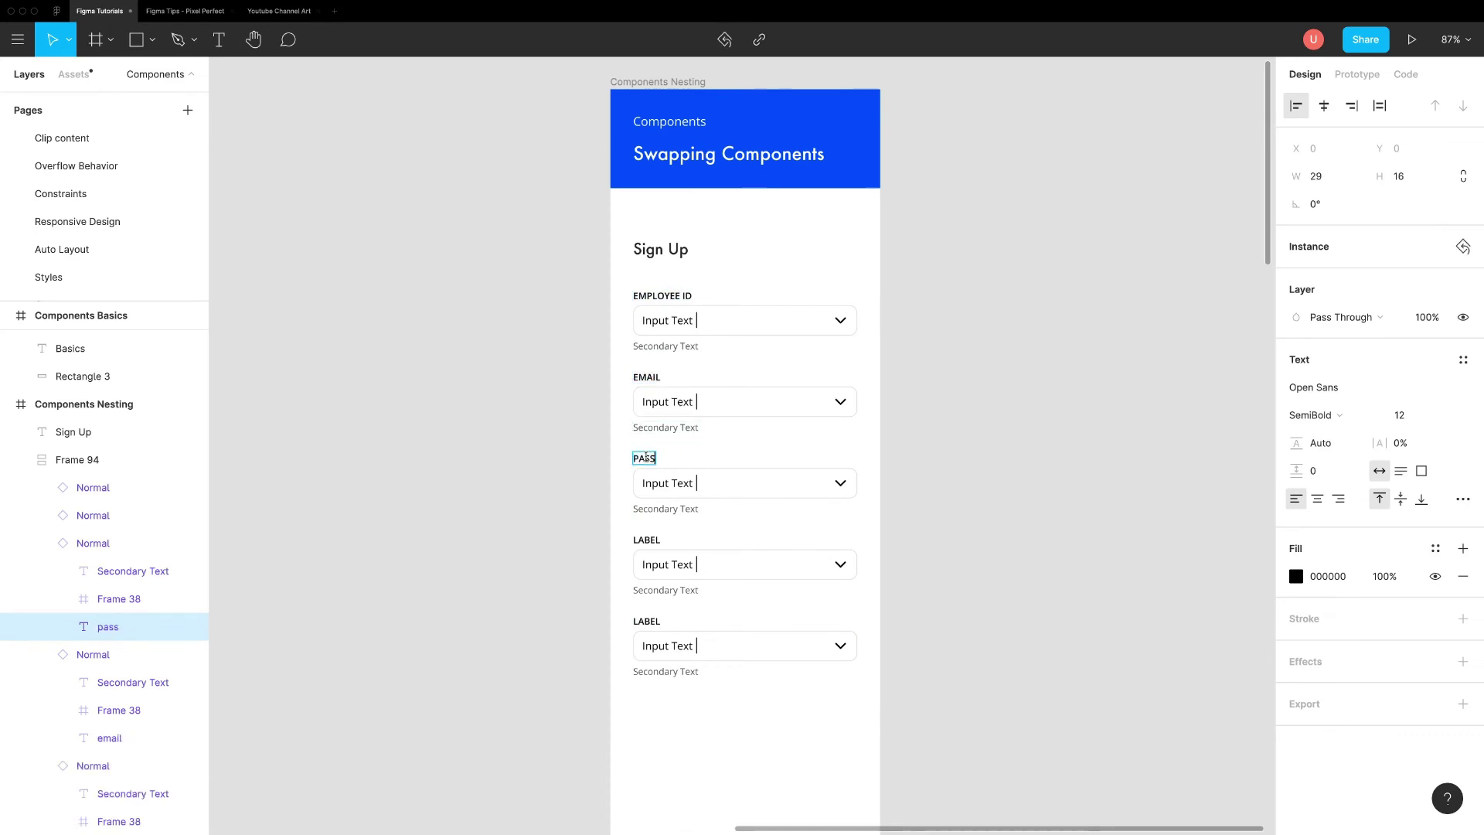
double_click(646, 540)
type("date of joining")
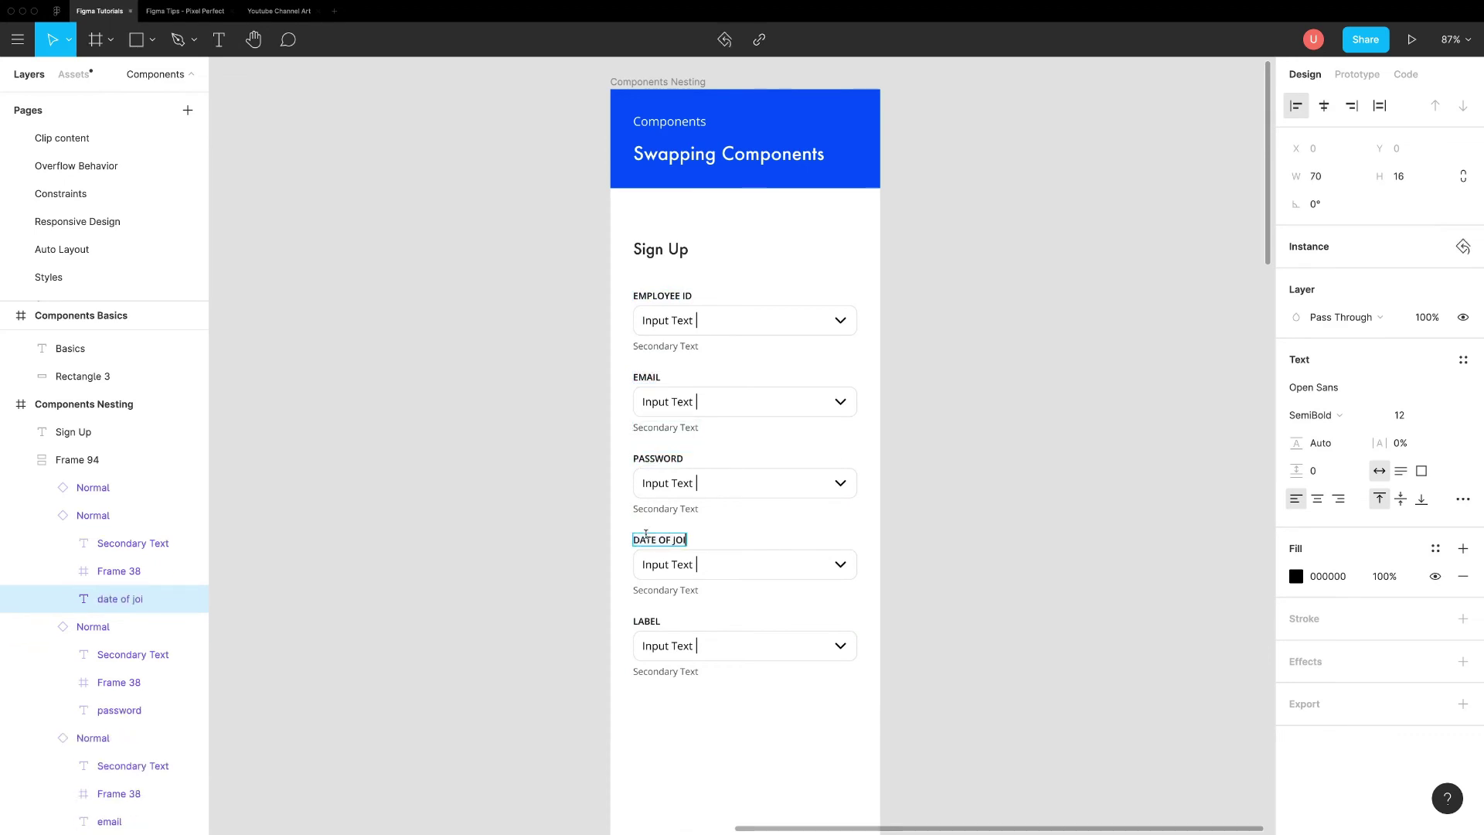
key("Tab")
type("destination")
left_click(683, 696)
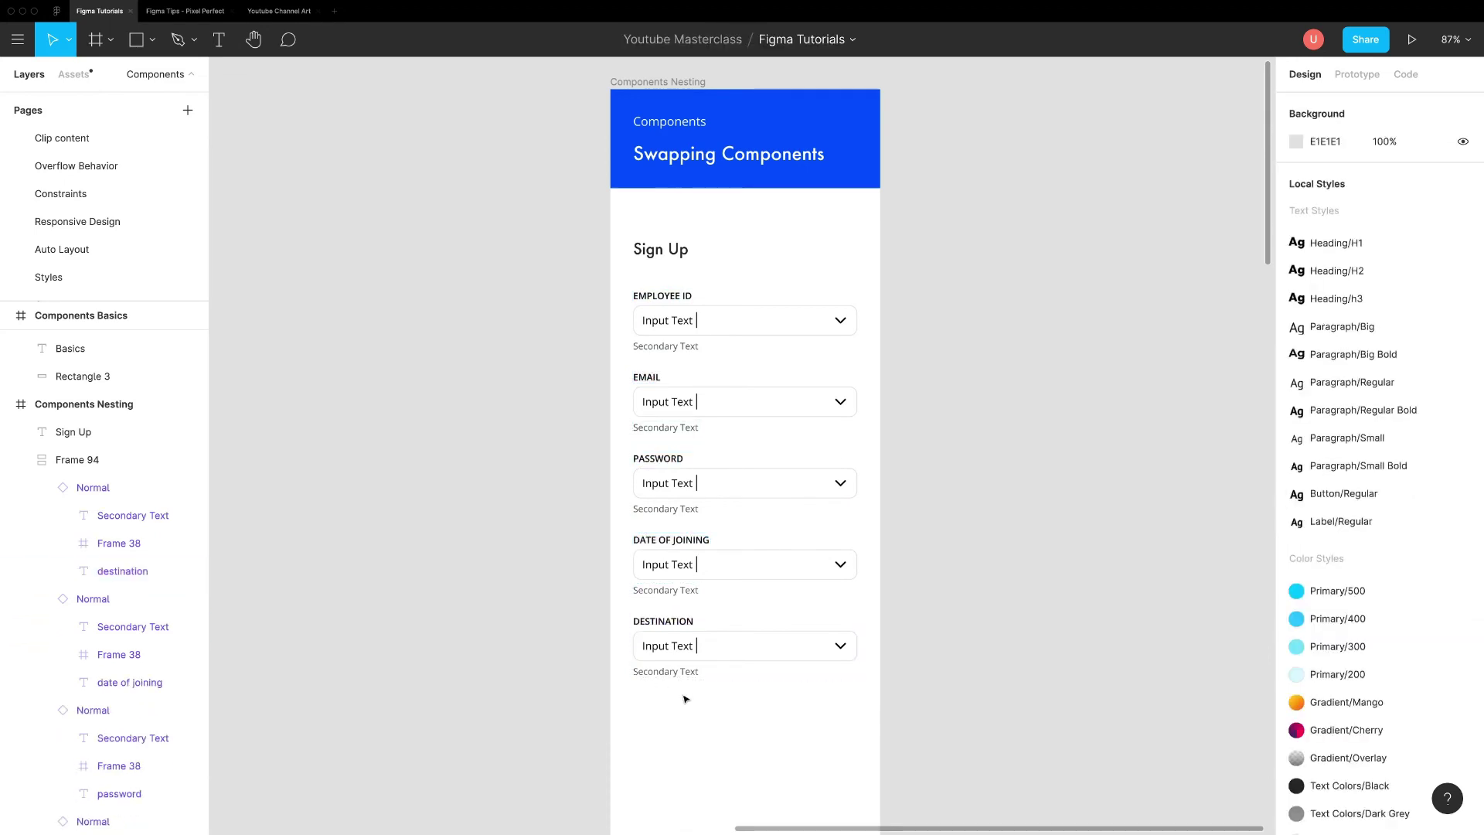
Fill Employee ID with a sample ID and 'Valid id' hint, Email with a sample address and 'Email id verified!'.
double_click(667, 320)
type("3671637171")
double_click(665, 345)
type("Valid id")
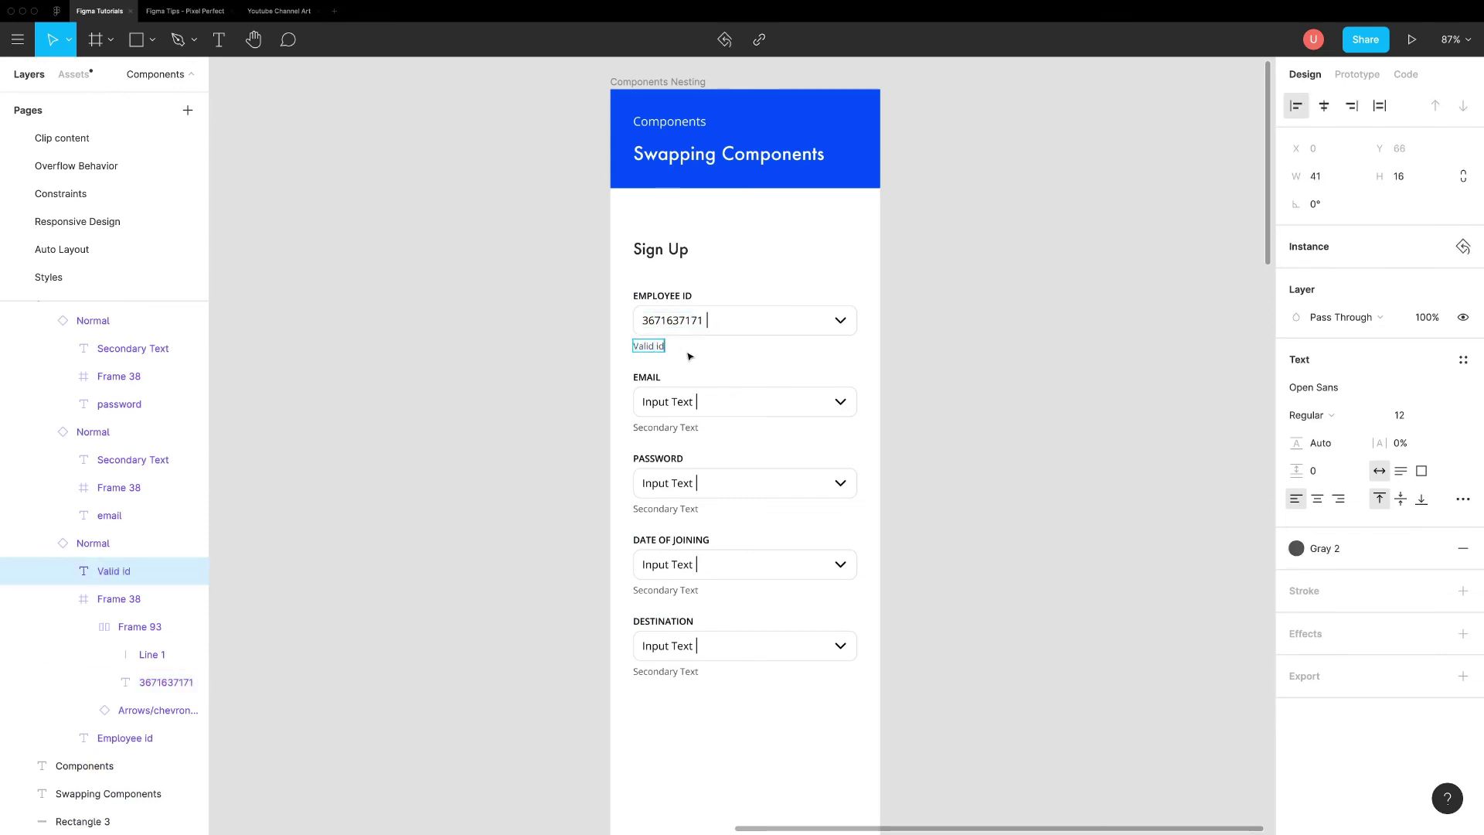
double_click(658, 428)
type("Email id verified!")
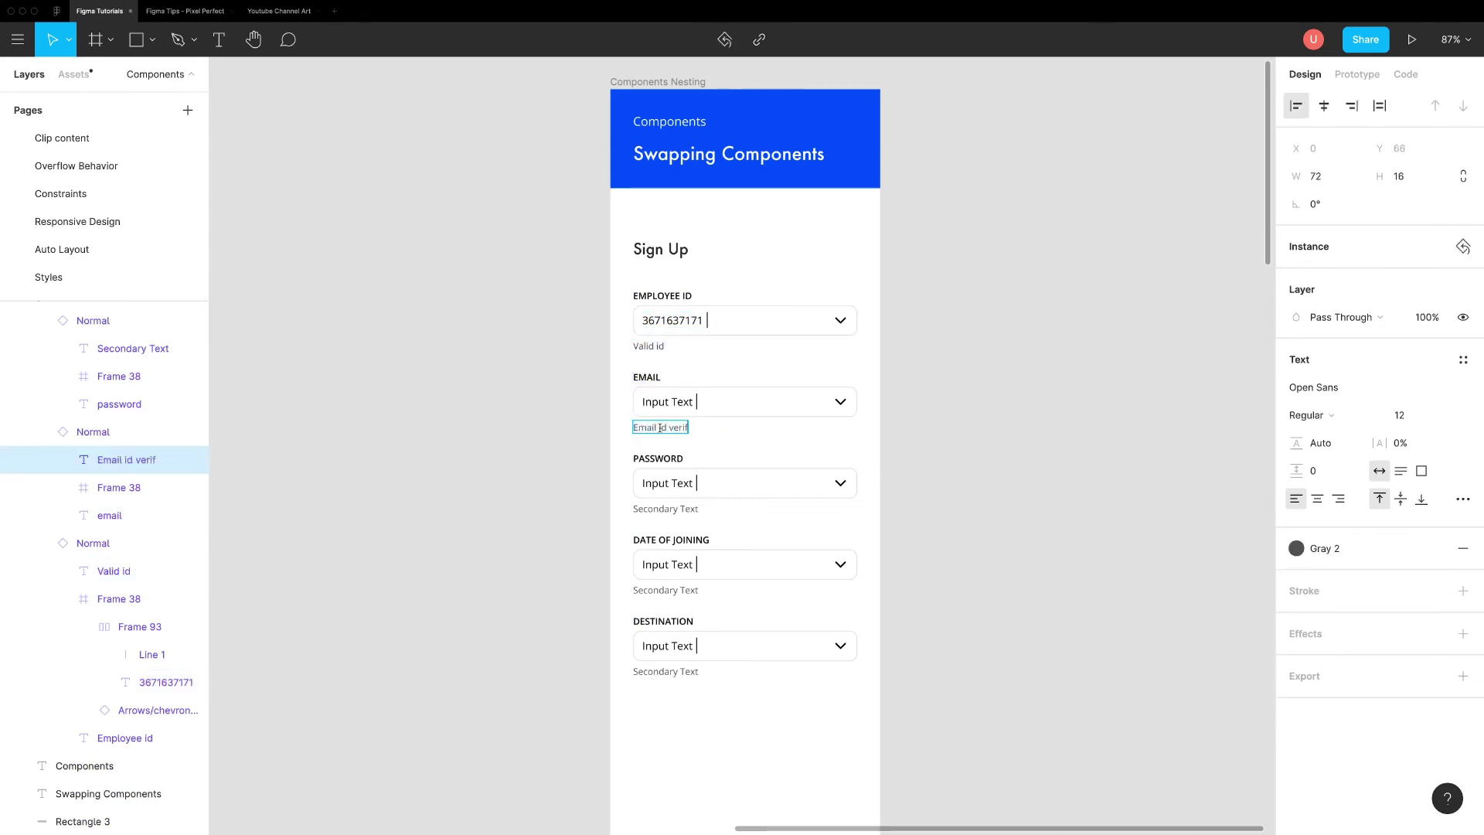
double_click(657, 402)
type("john.doe@company.com")
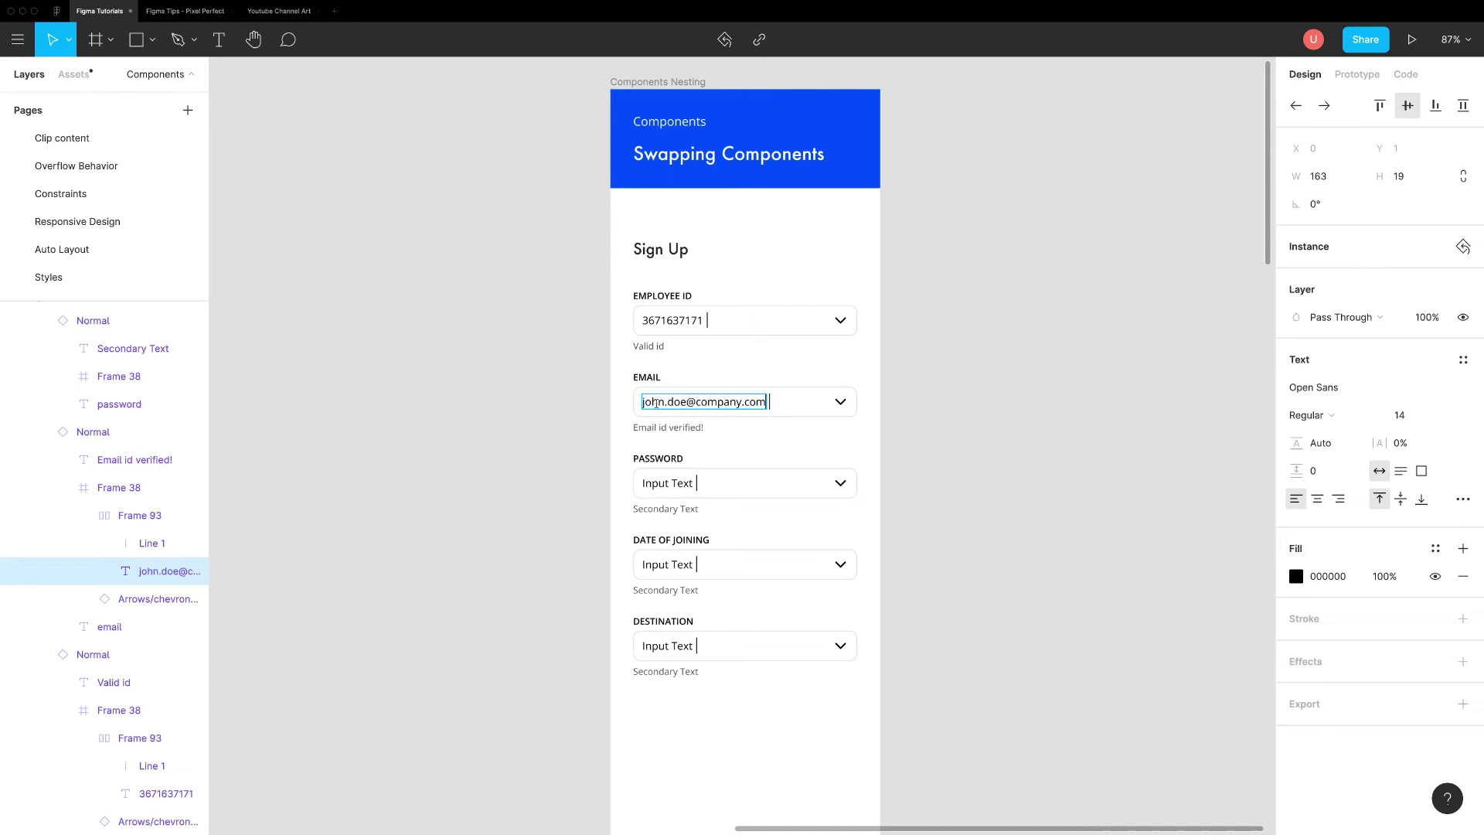
key("Escape")
left_click(166, 793)
Enter a masked '***************' password and hide the Date of Joining and Destination input text.
double_click(668, 483)
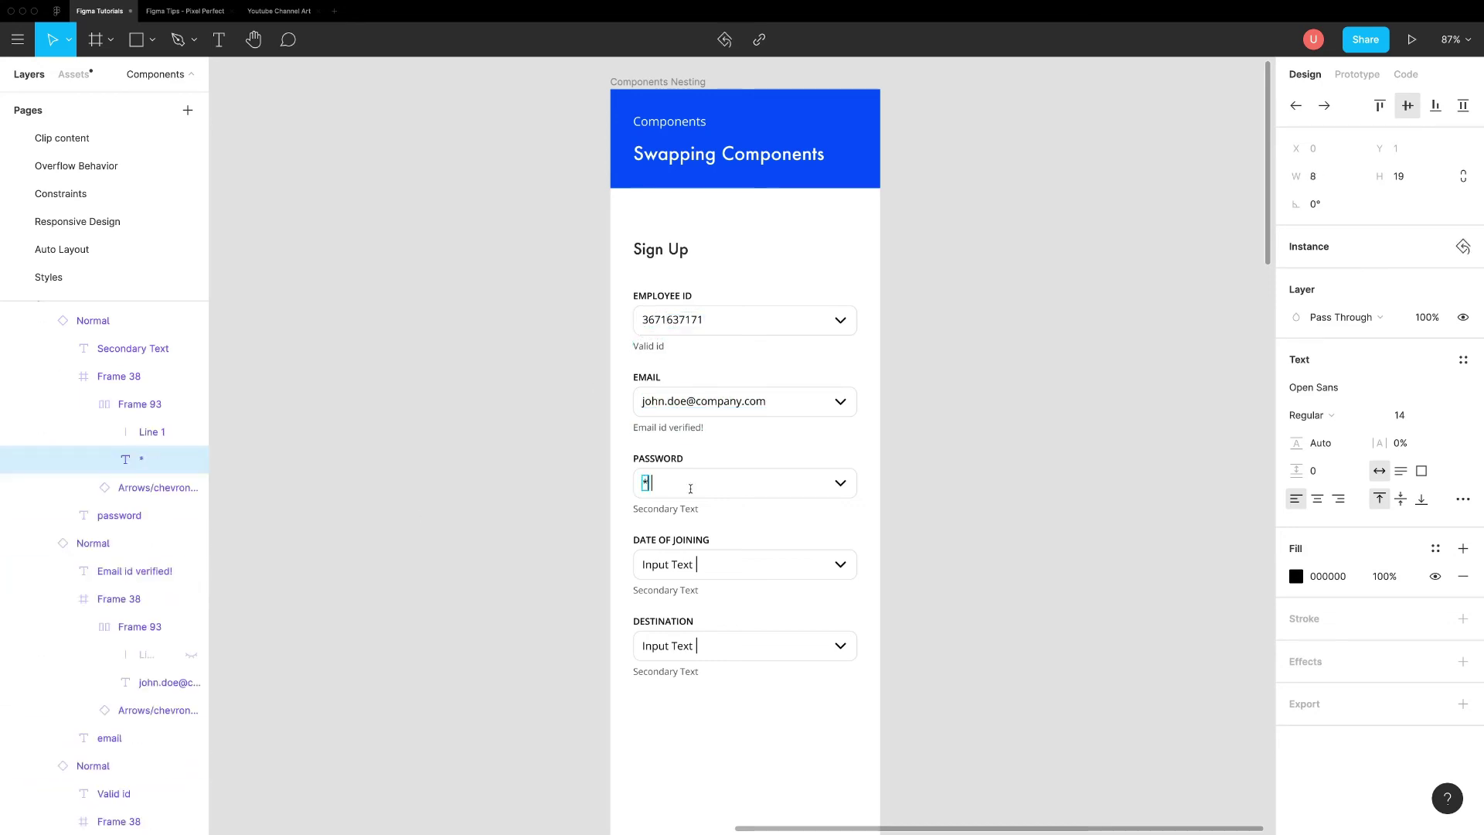
type("***************")
double_click(668, 565)
key("Escape")
key("ctrl+shift+h")
left_click(679, 649)
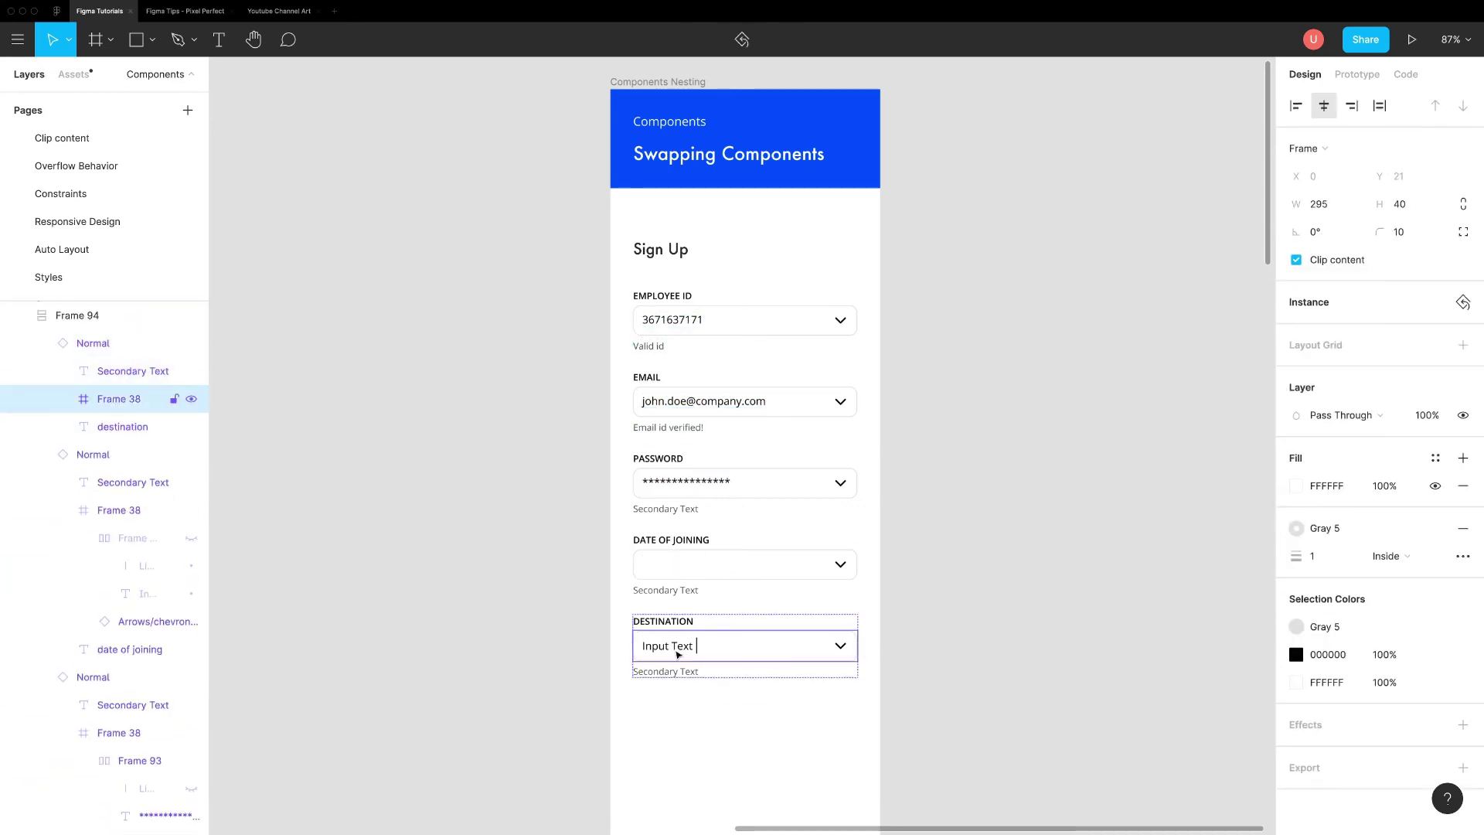
key("Return")
key("ctrl+shift+h")
Hide the dropdown arrows on the Employee ID and Email fields.
left_click(405, 514)
left_click(840, 320)
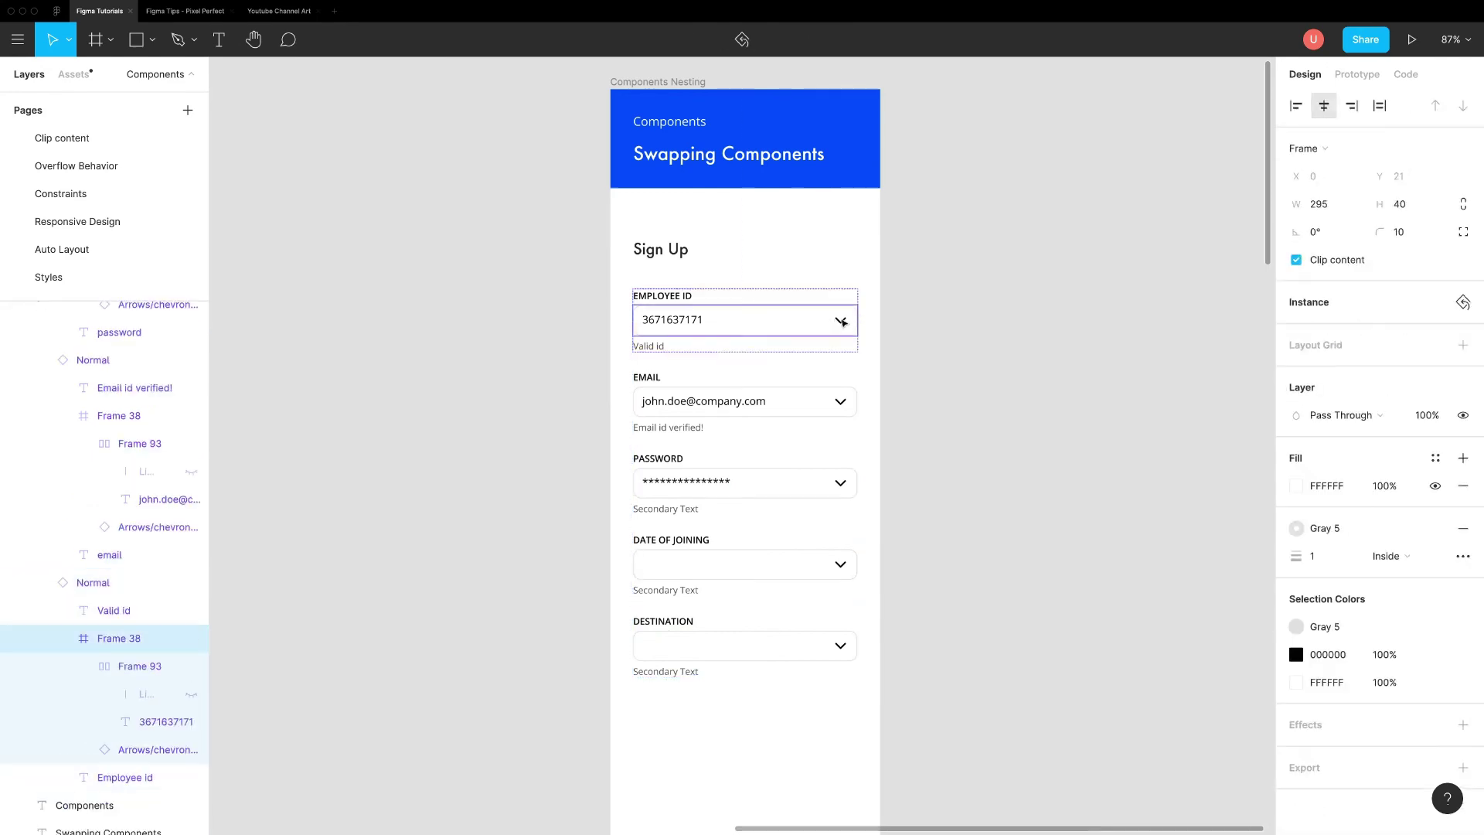
key("ctrl+shift+h")
left_click(840, 401)
left_click(840, 401)
key("ctrl+shift+h")
left_click(742, 483)
Swap the Password arrow for the eye icon and the Date of Joining arrow for the calendar icon.
left_click(842, 484)
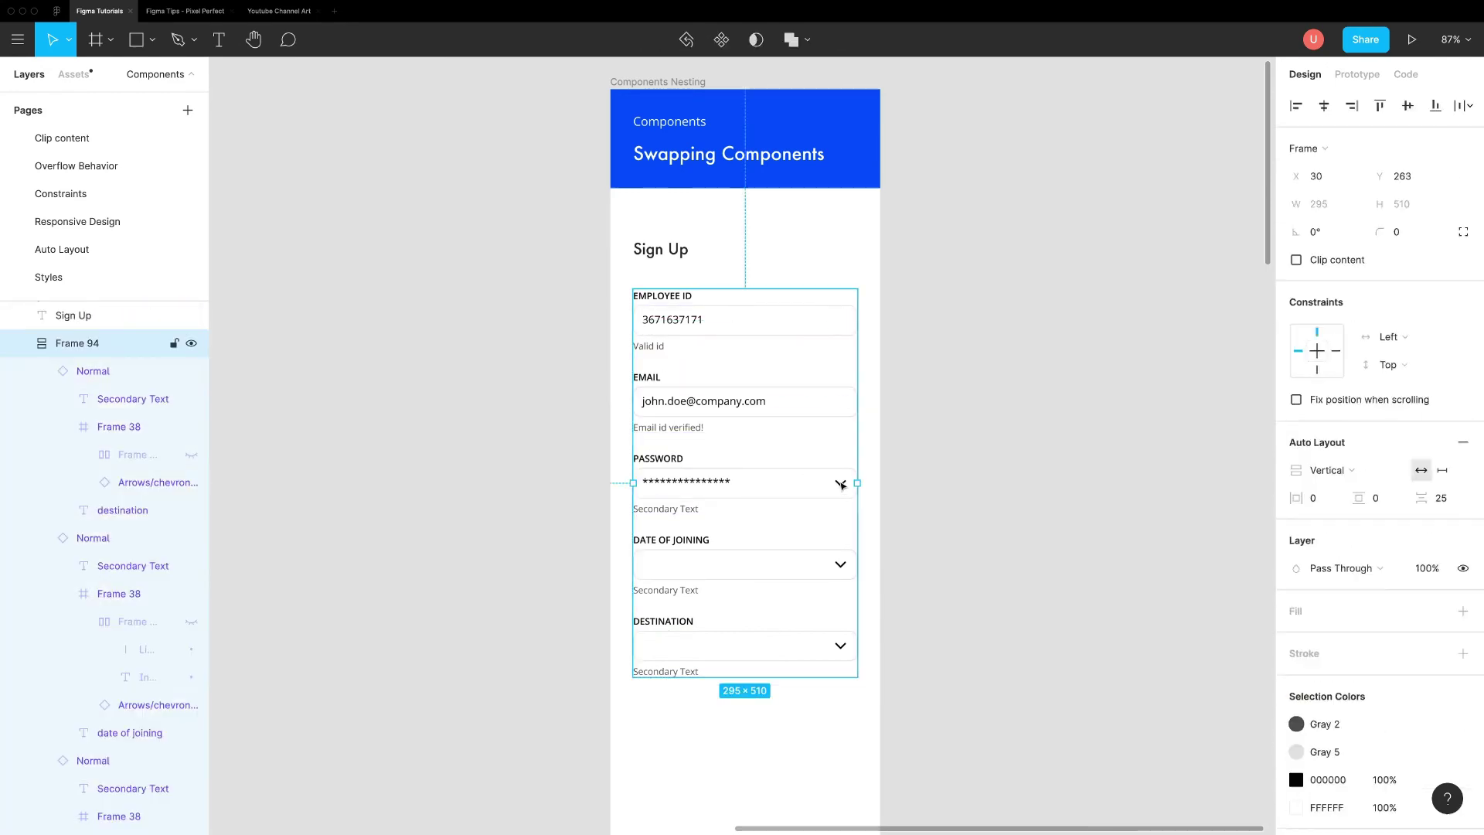
left_click(842, 484)
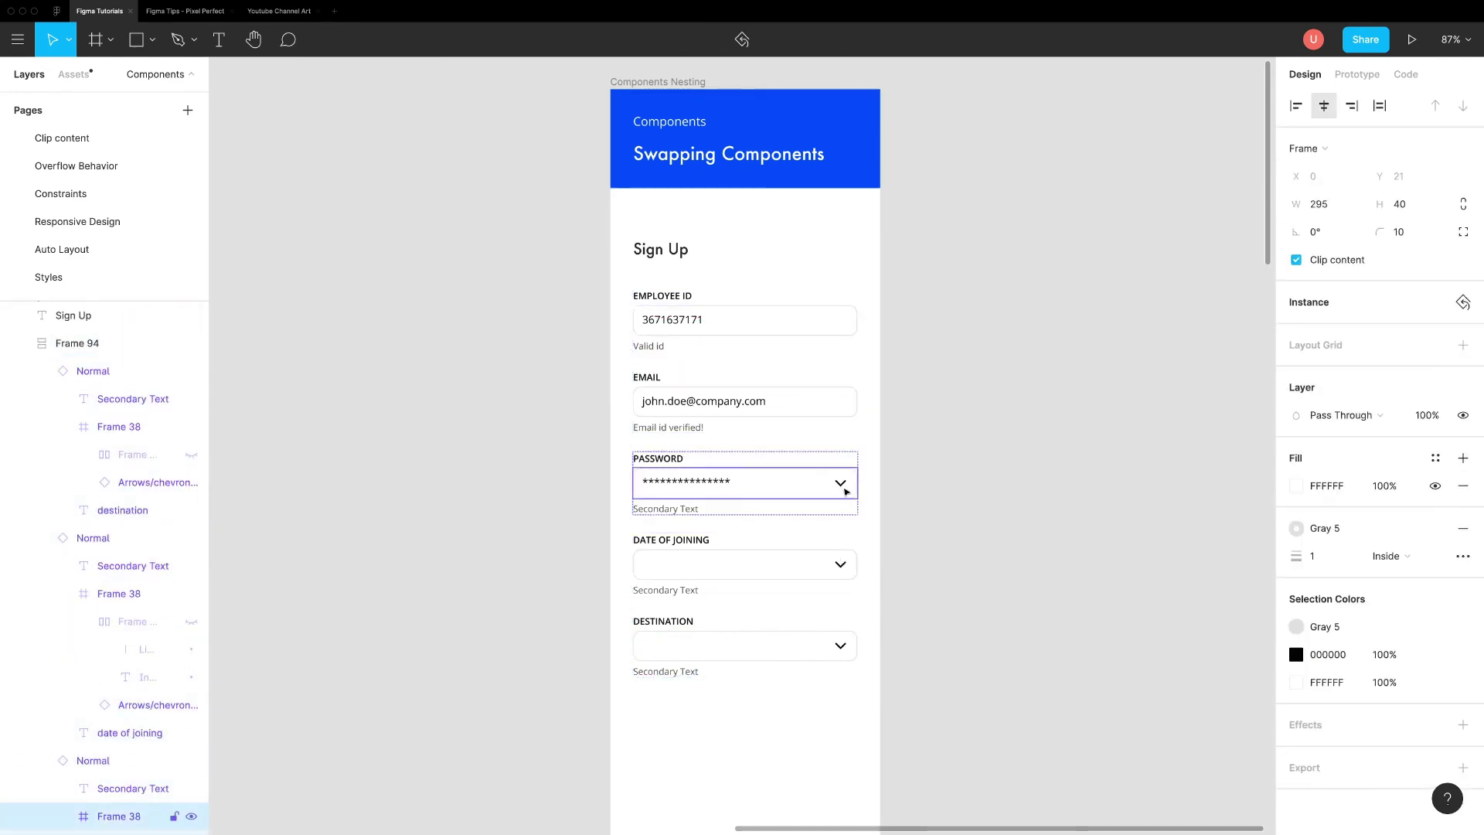
left_click(843, 485)
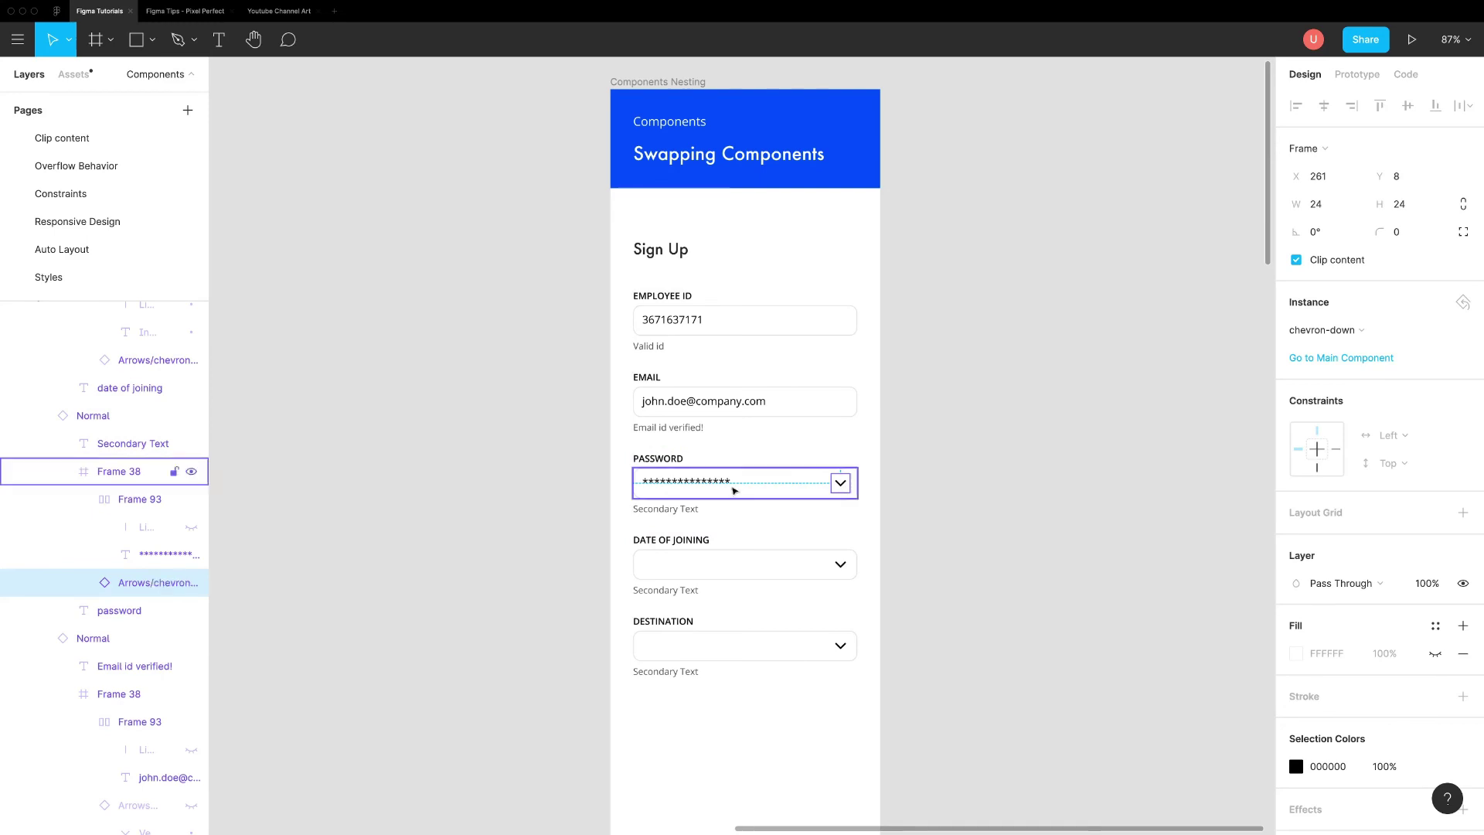
left_click(74, 74)
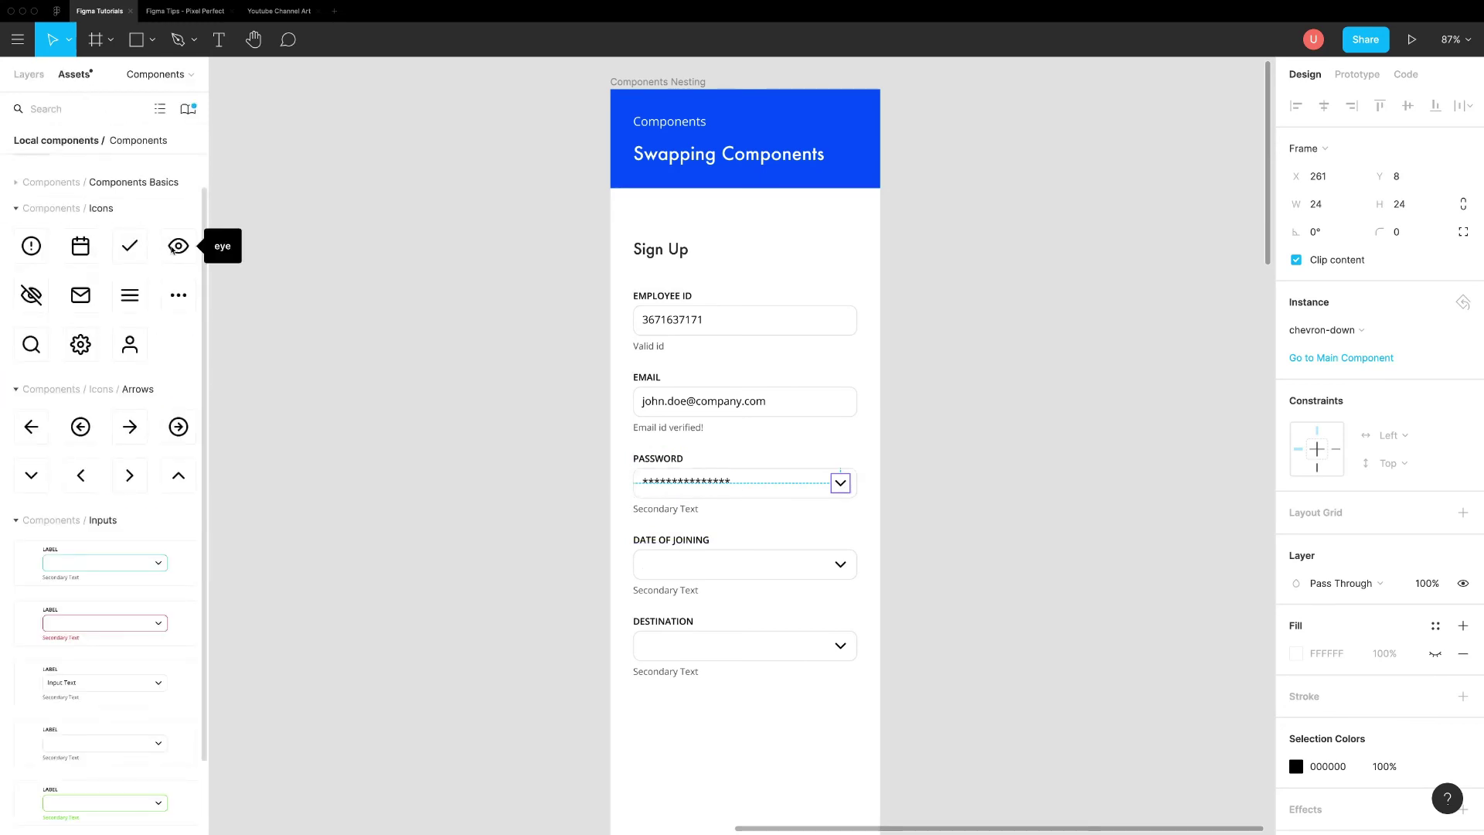
left_click_drag(172, 249, 840, 483)
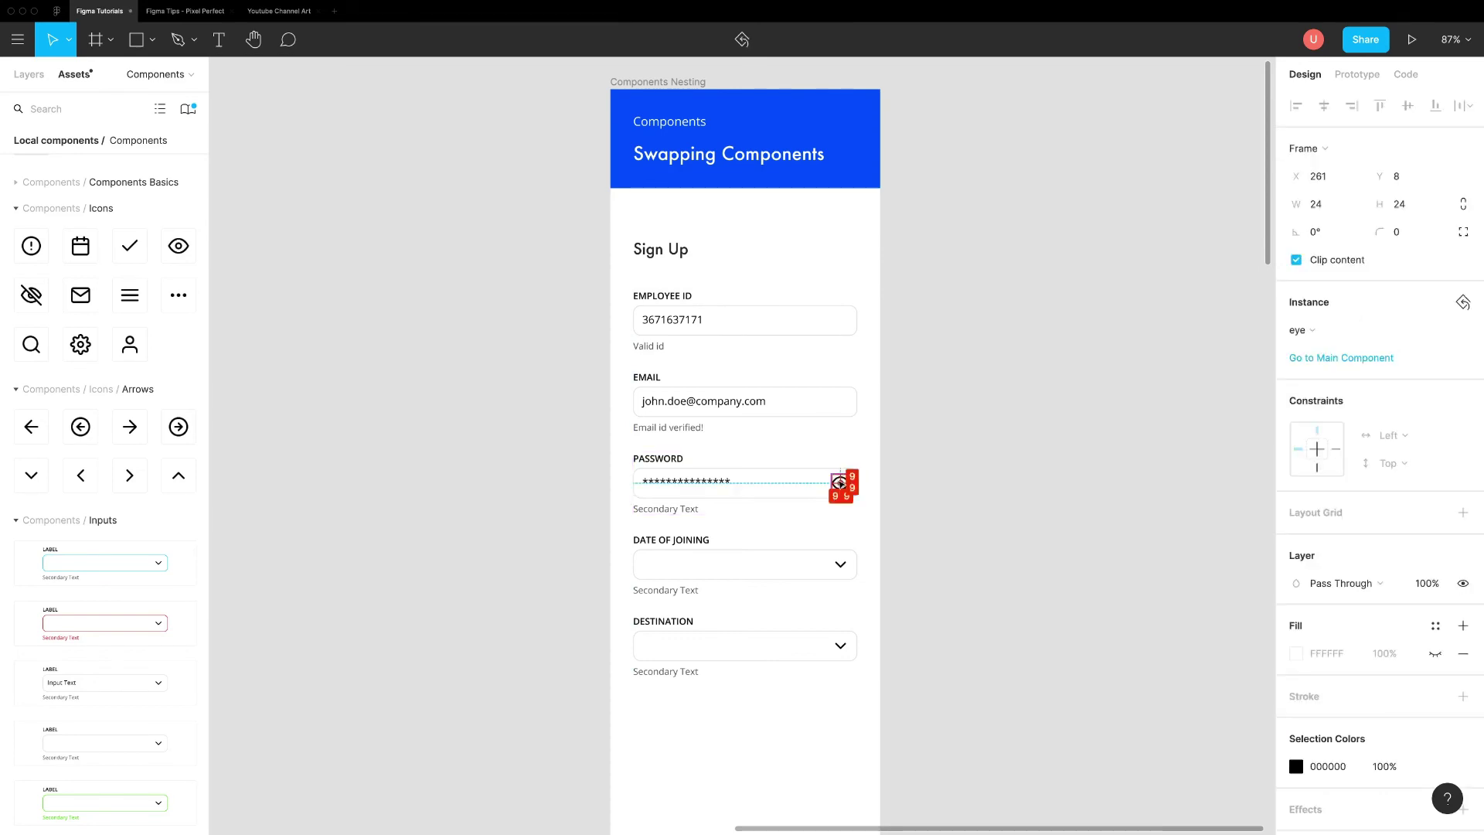
left_click(855, 575)
double_click(840, 564)
double_click(841, 564)
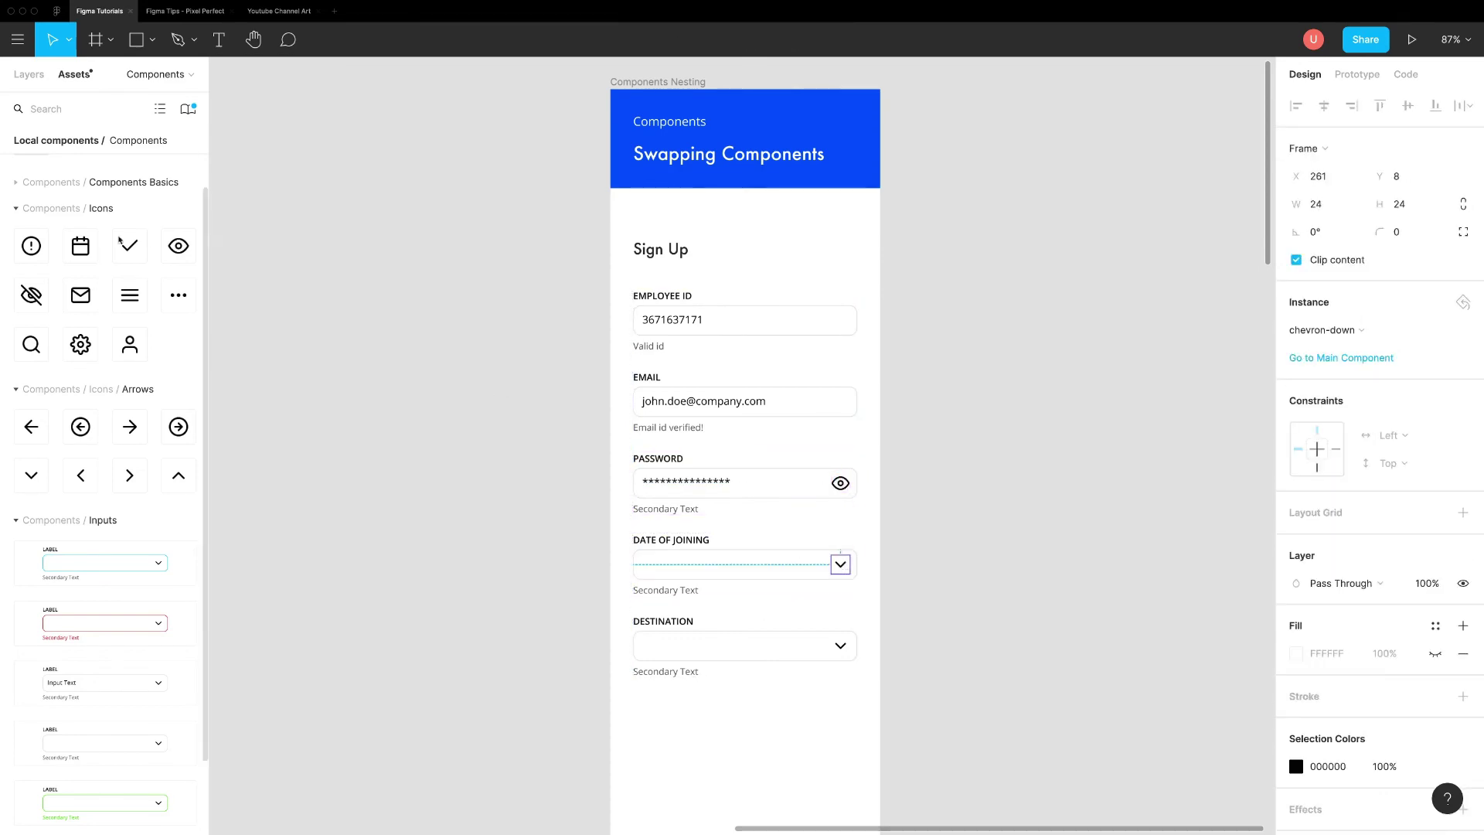
left_click_drag(80, 245, 838, 567)
left_click(882, 569)
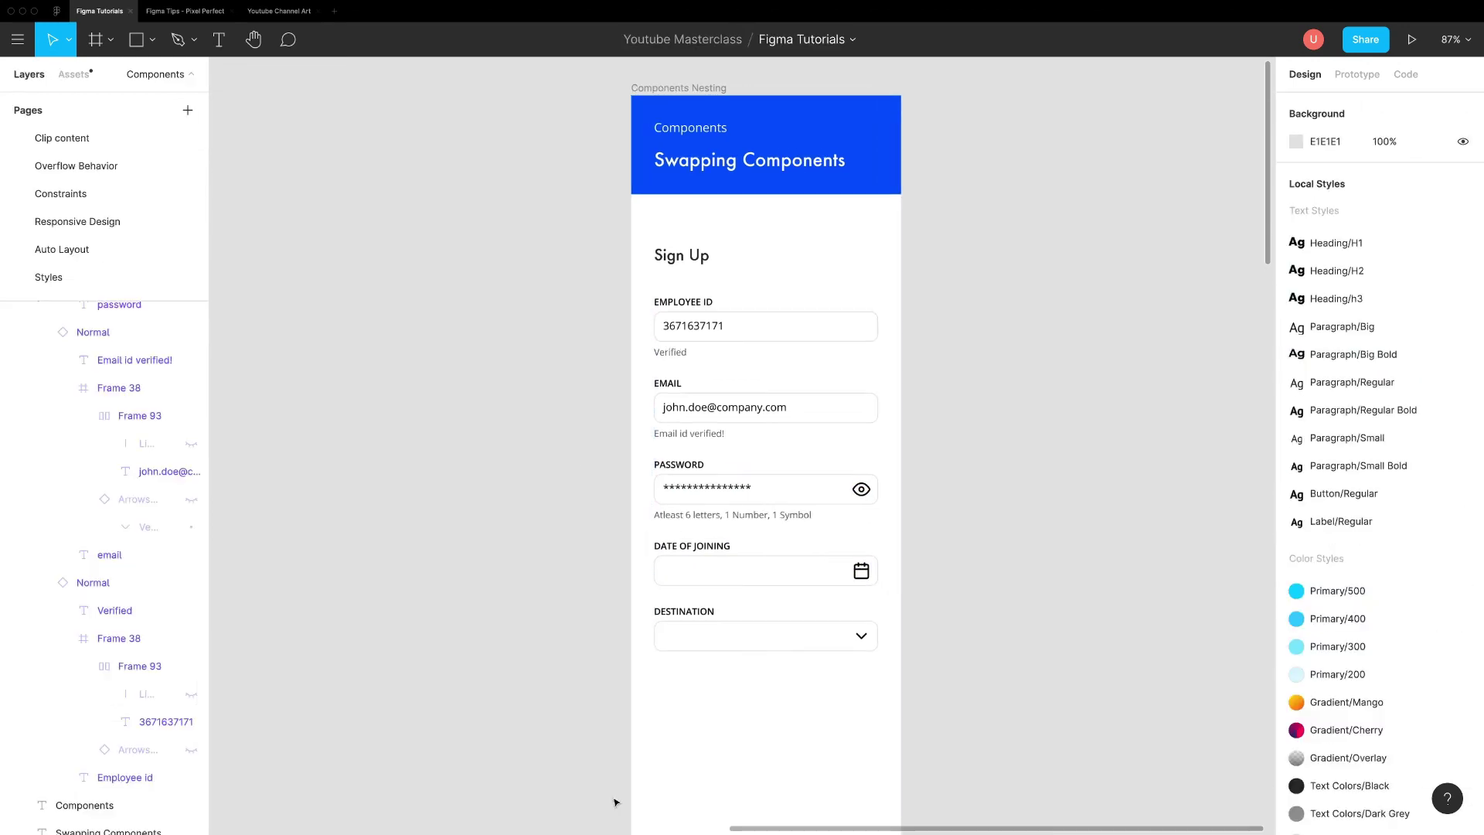
From Assets, swap Employee ID to Success, Email to Filled, and Password to Error input variants.
double_click(695, 329)
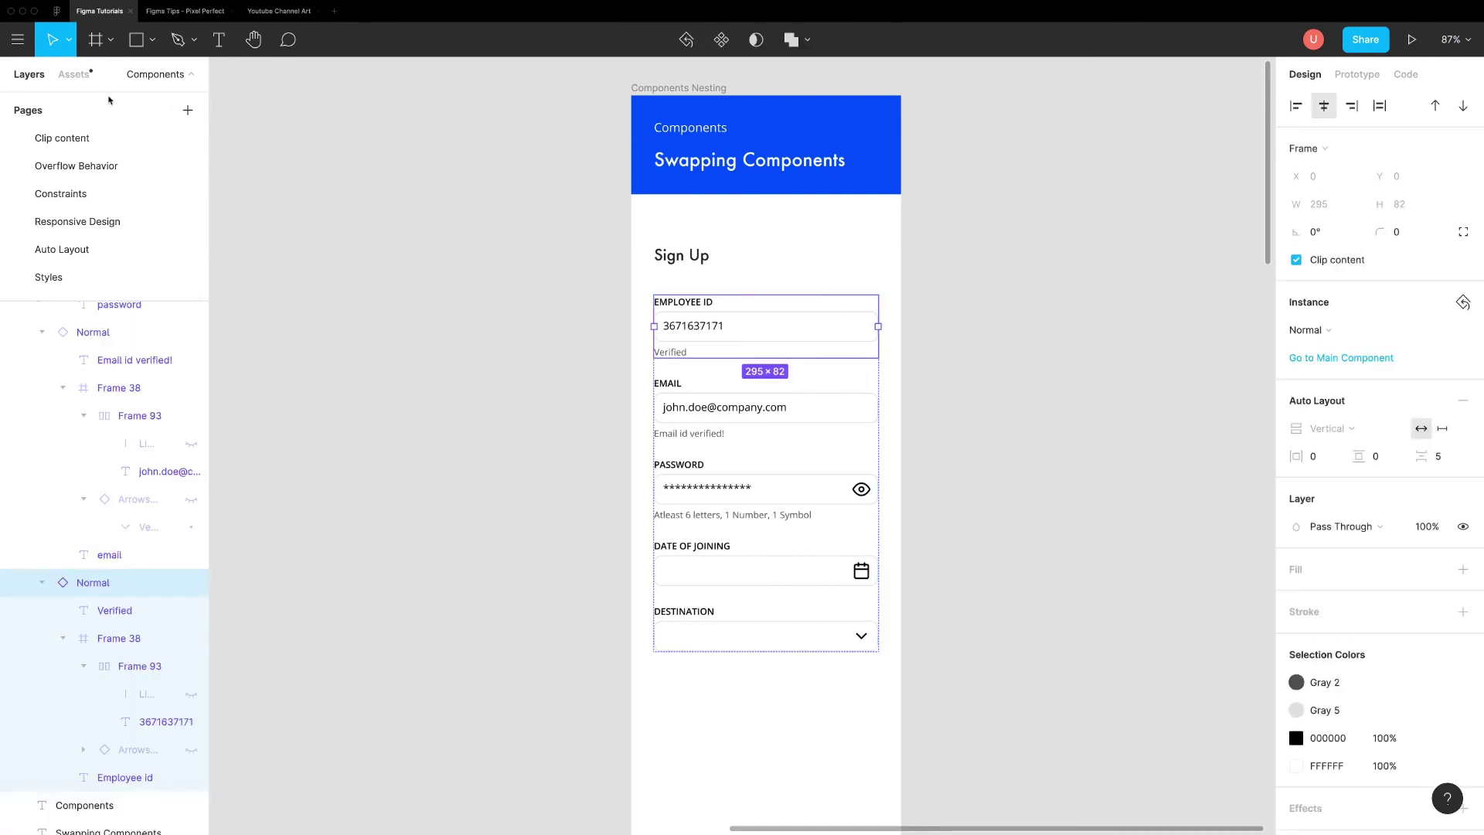
left_click(74, 74)
scroll(101, 513, "down", 1)
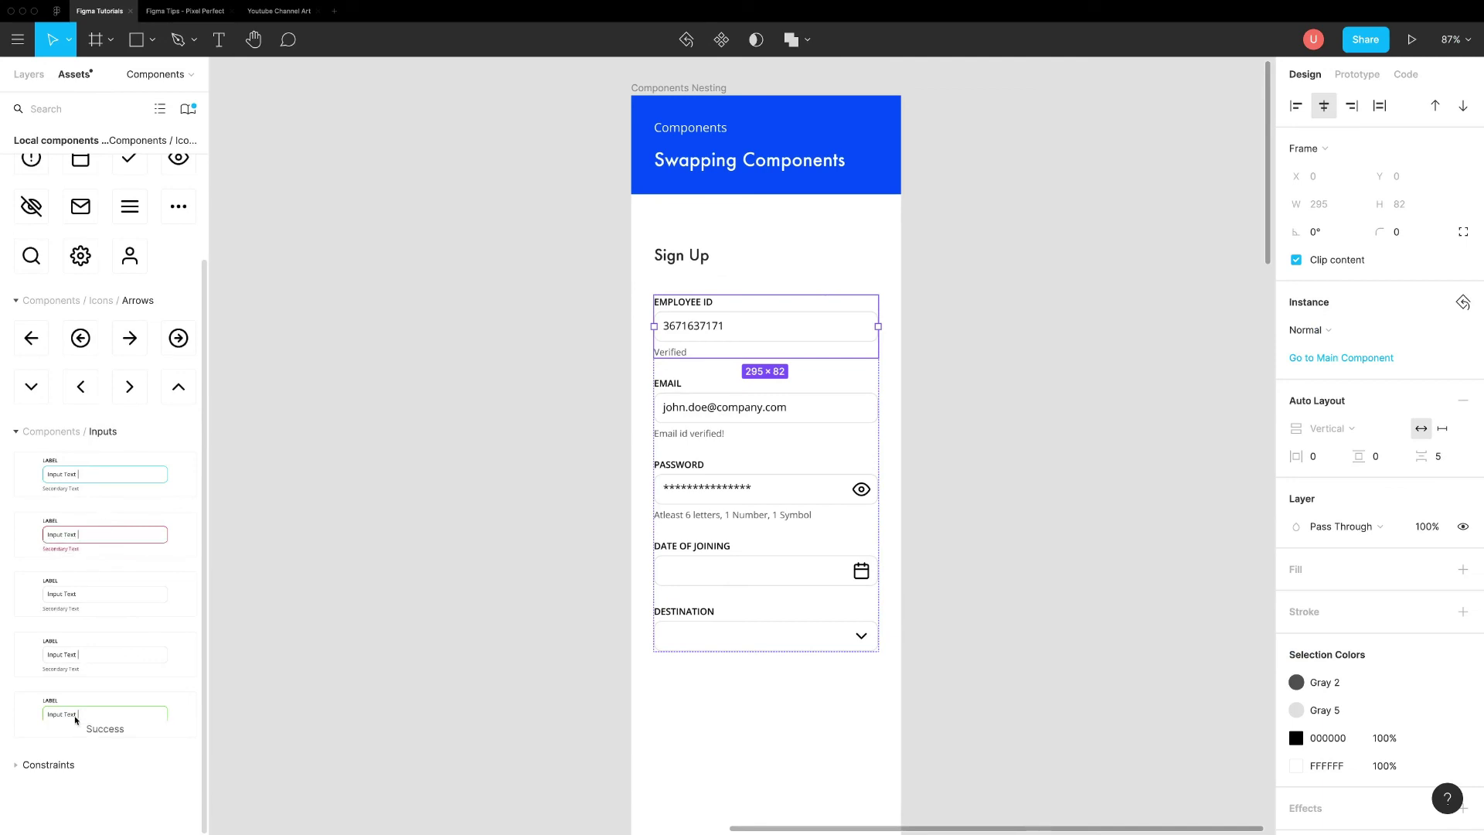
left_click_drag(75, 719, 688, 338)
left_click(688, 414)
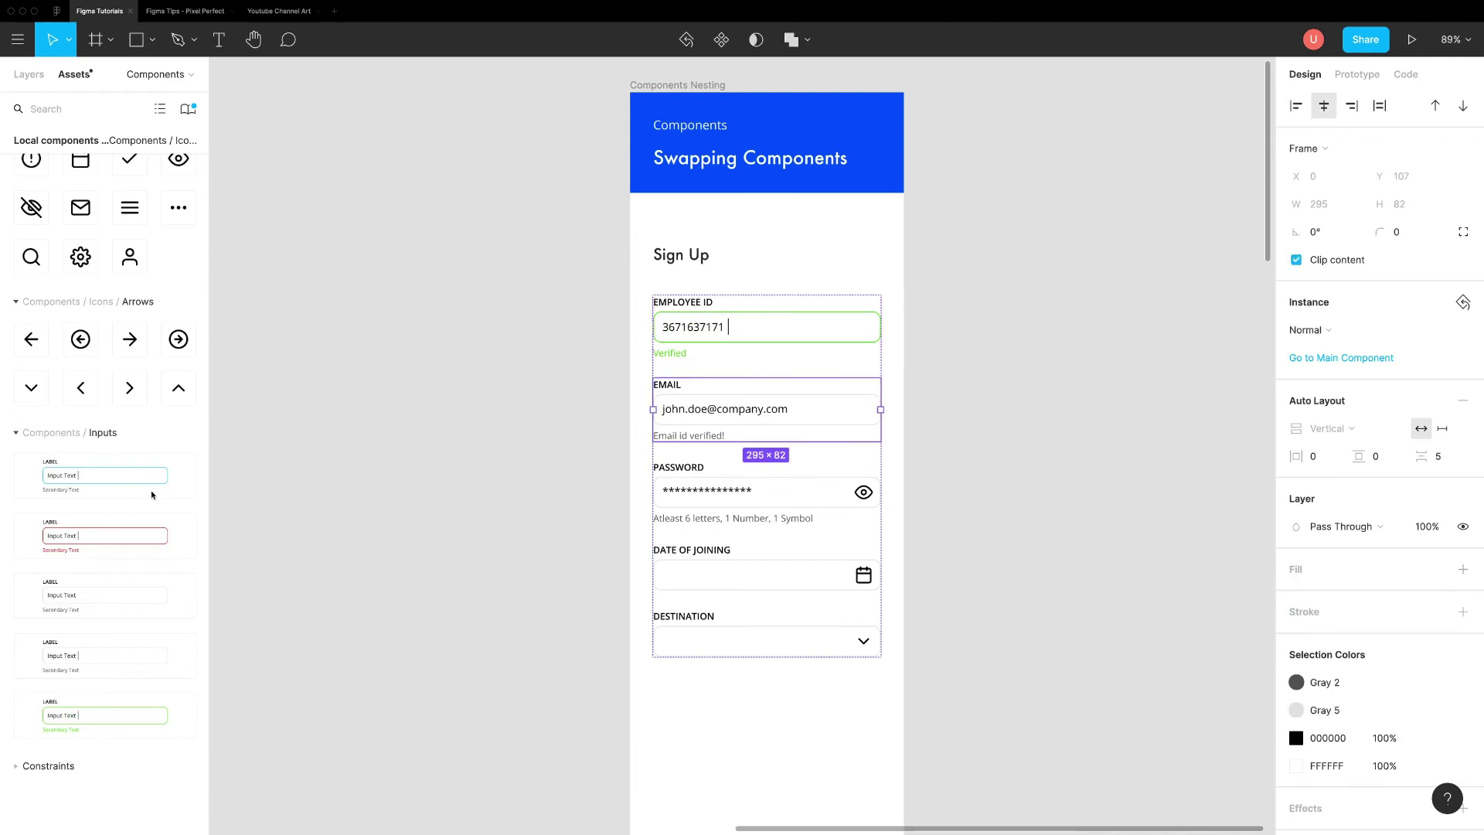
left_click_drag(90, 597, 726, 419)
left_click(715, 488)
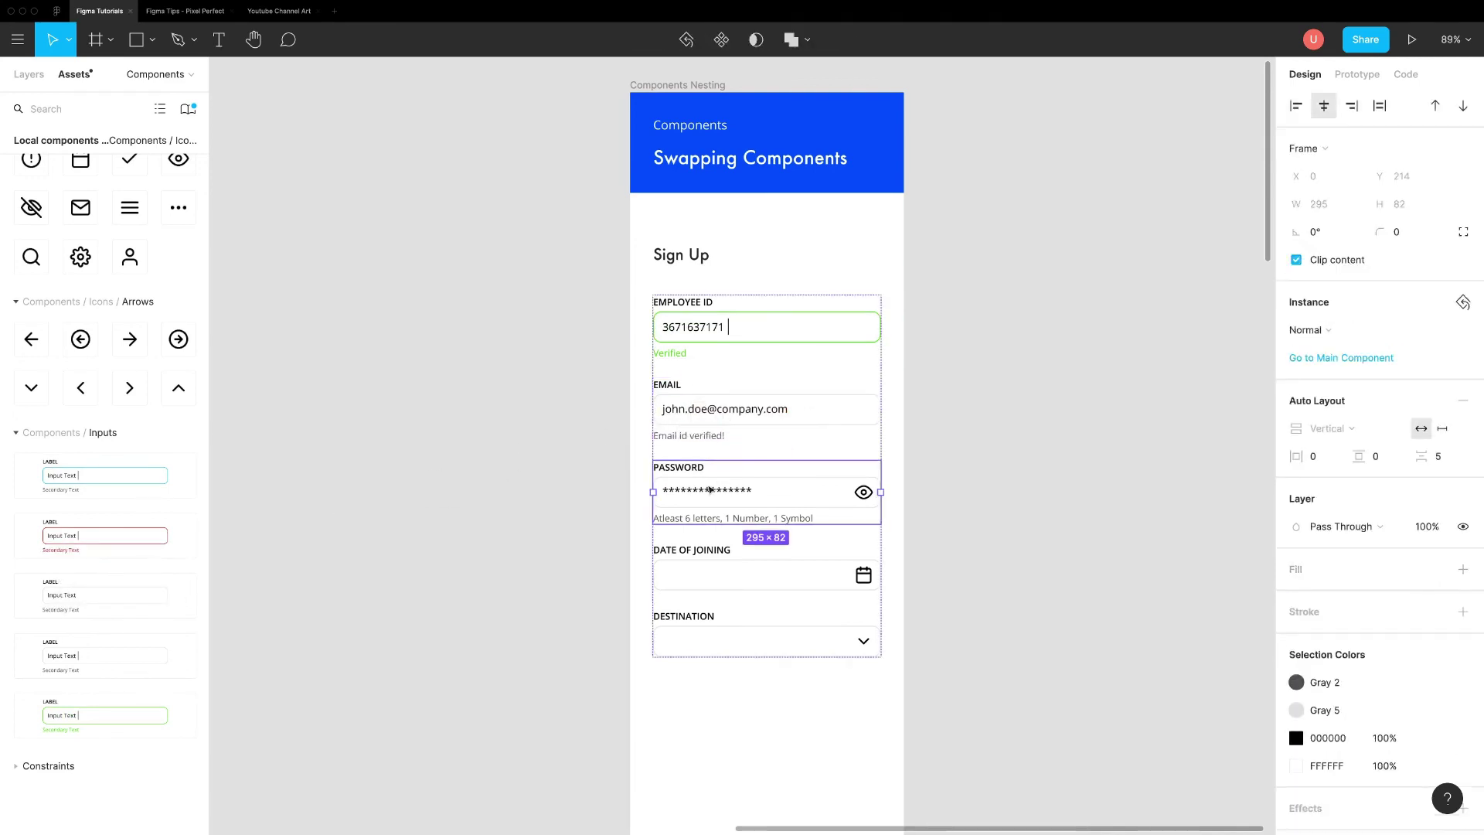
left_click_drag(94, 538, 740, 498)
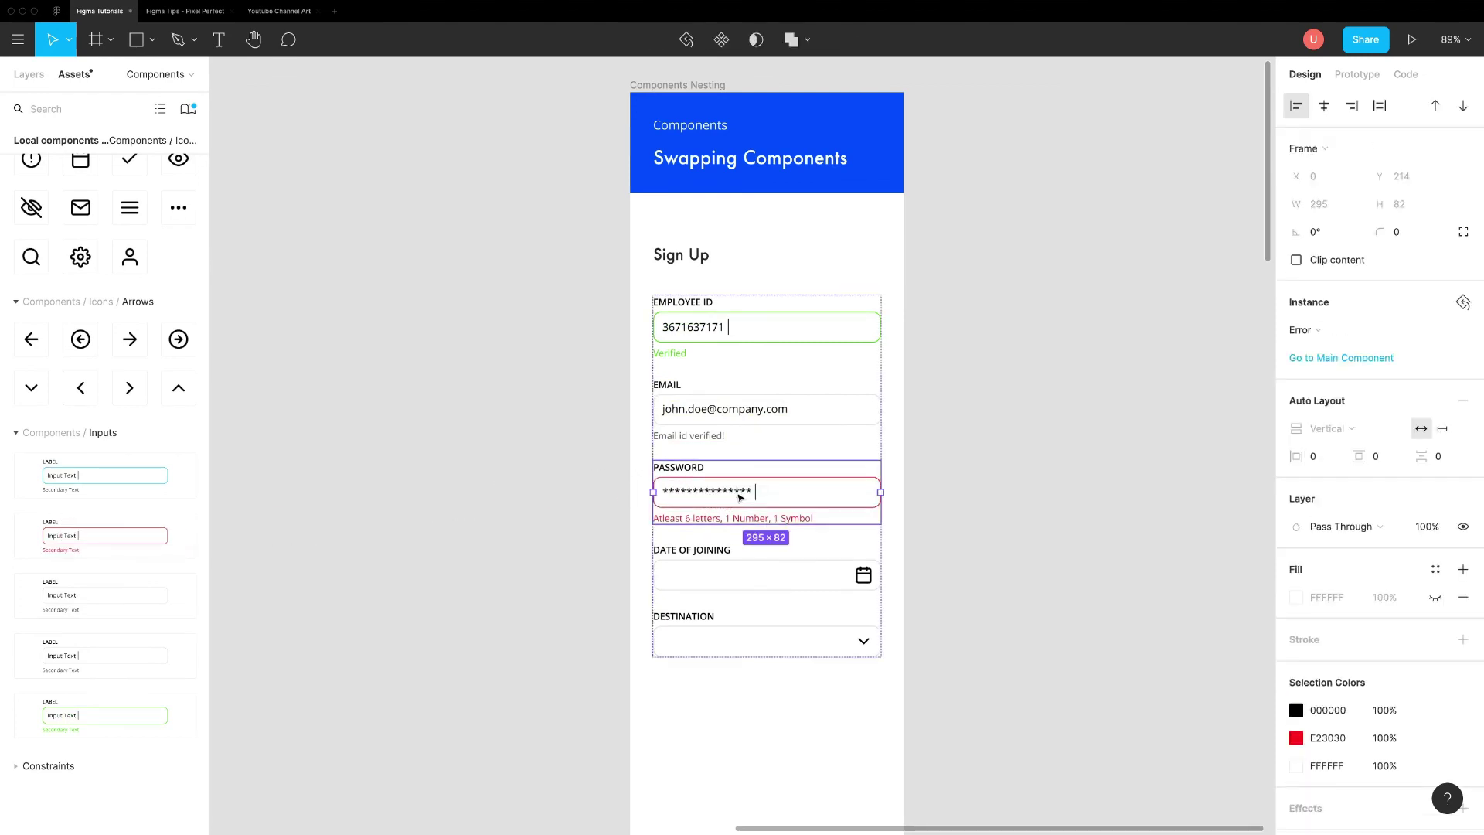
left_click(536, 513)
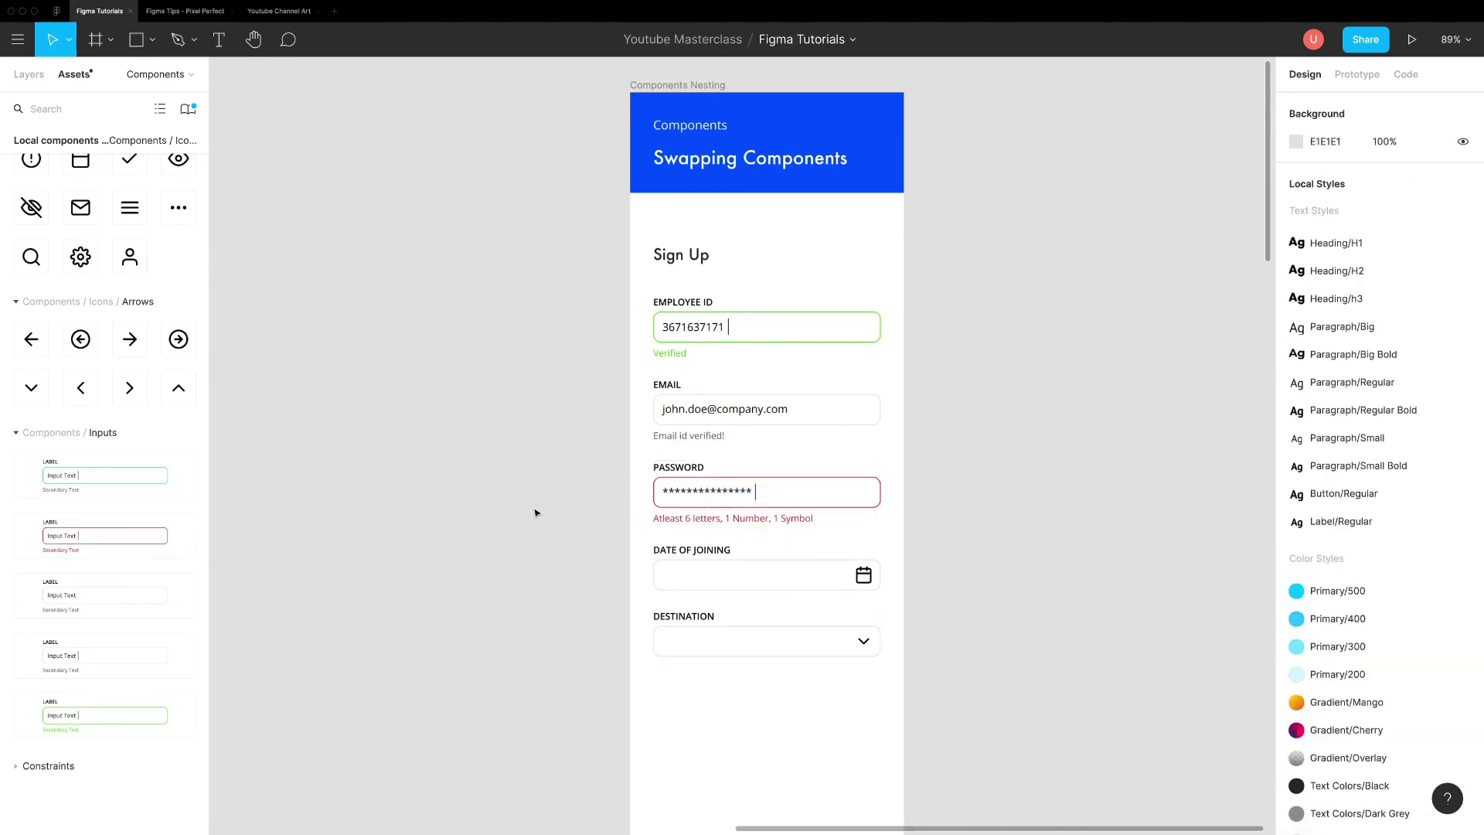